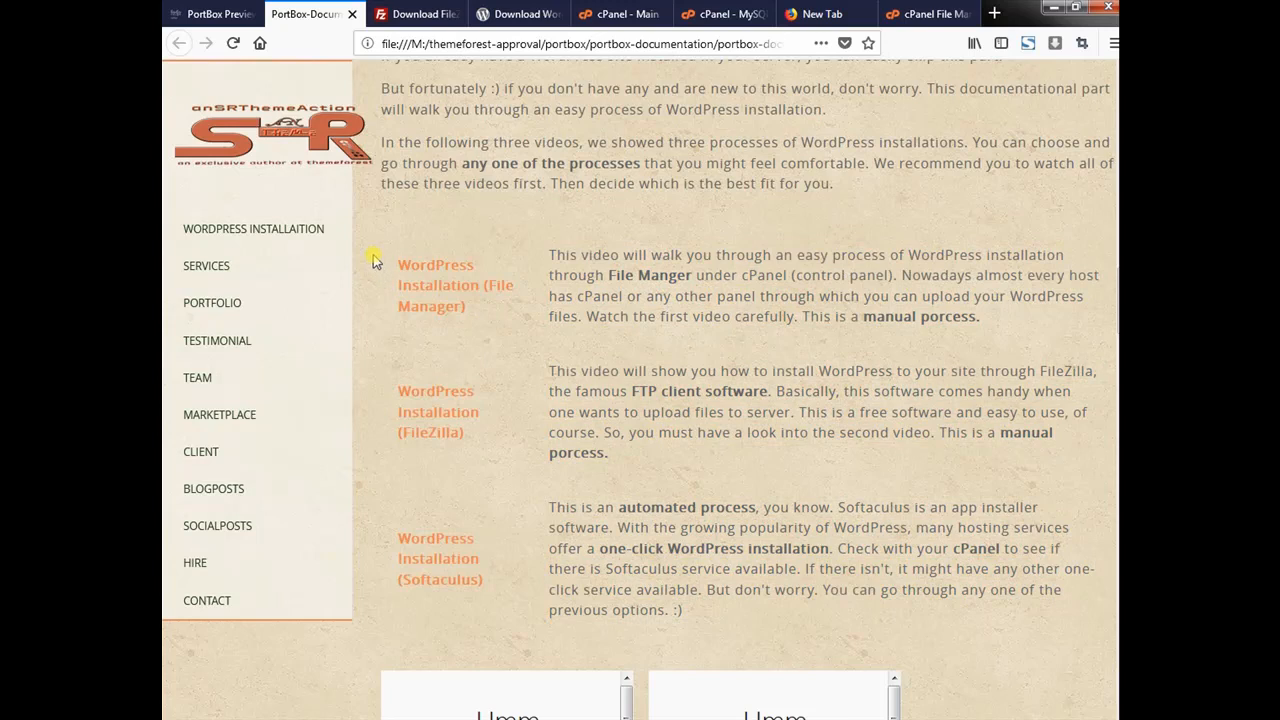
- Review the three WordPress installation methods in the PortBox documentation: File Manager, FileZilla and Softaculous
{"action": "left_click_drag", "start_coordinate": [372, 261], "coordinate": [490, 313]}
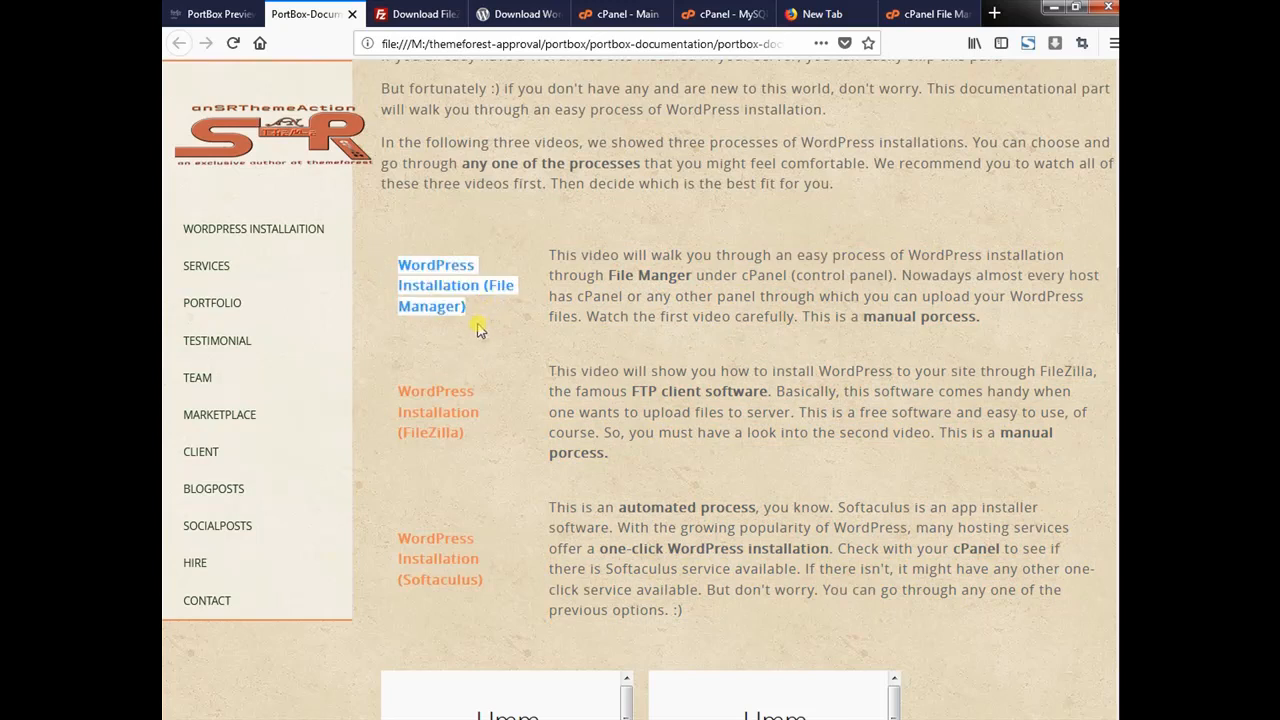
{"action": "left_click_drag", "start_coordinate": [372, 382], "coordinate": [490, 448]}
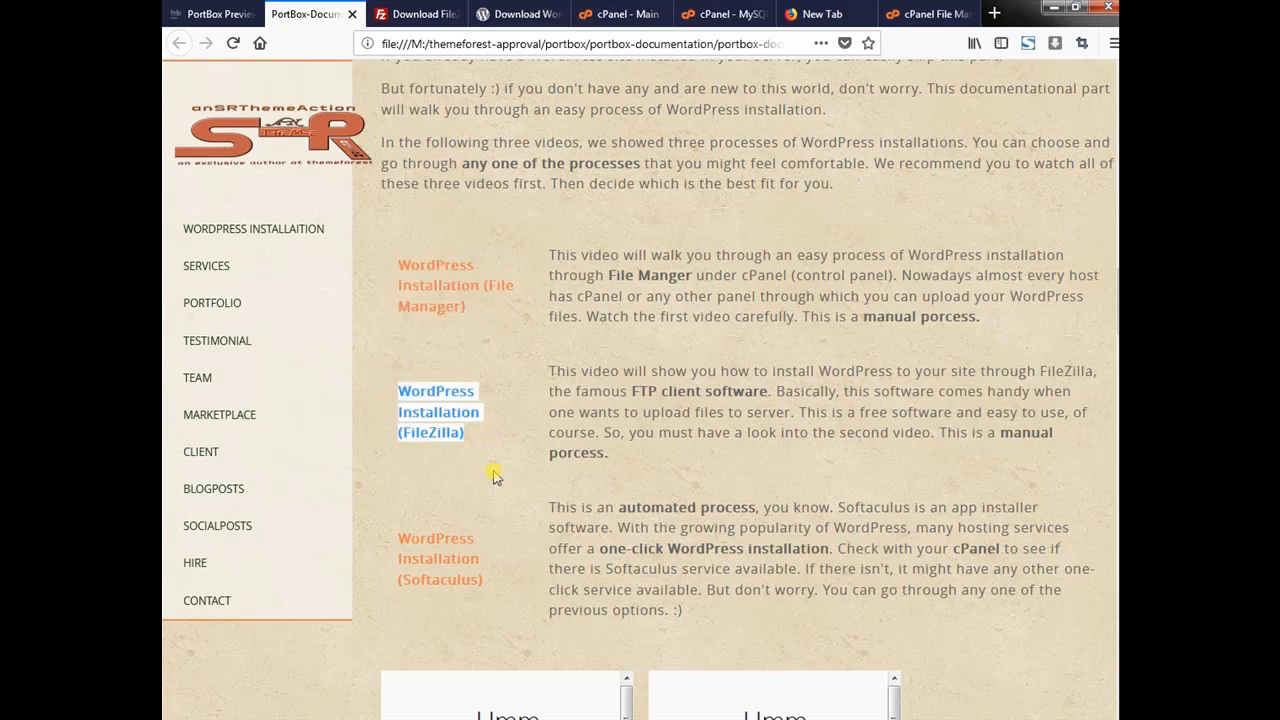
{"action": "left_click_drag", "start_coordinate": [366, 533], "coordinate": [500, 593]}
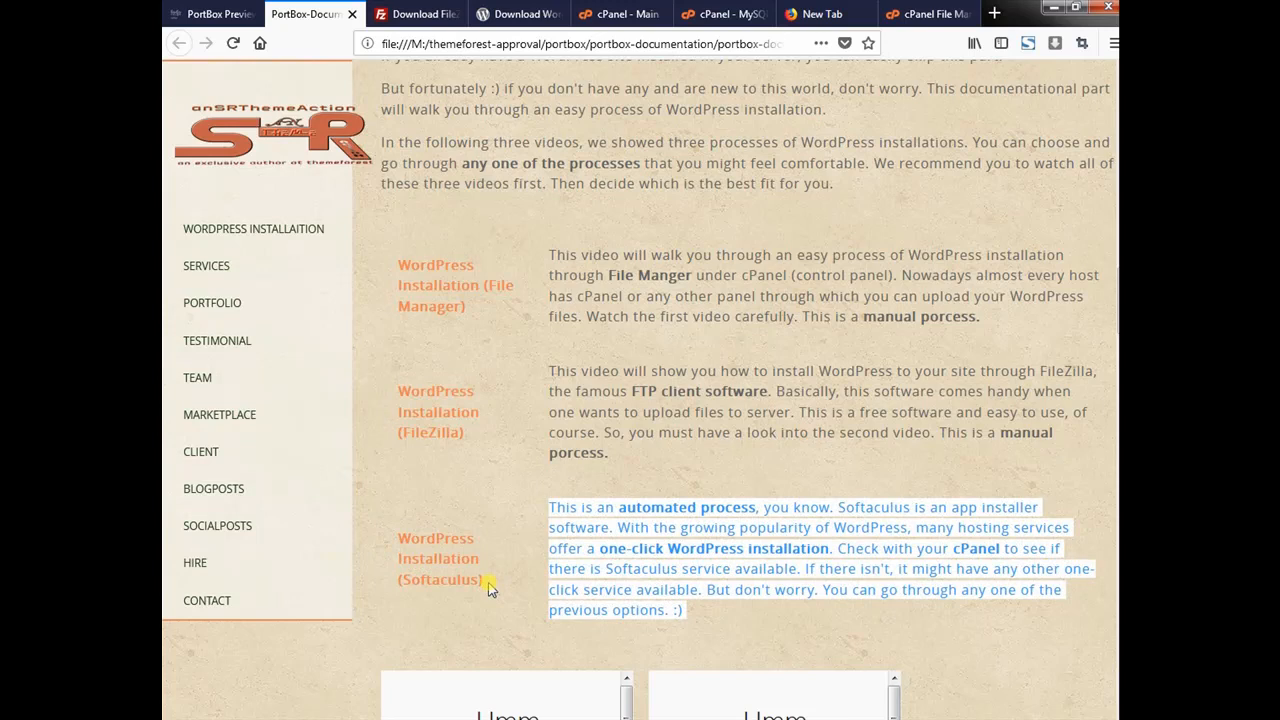
{"action": "left_click", "coordinate": [480, 508]}
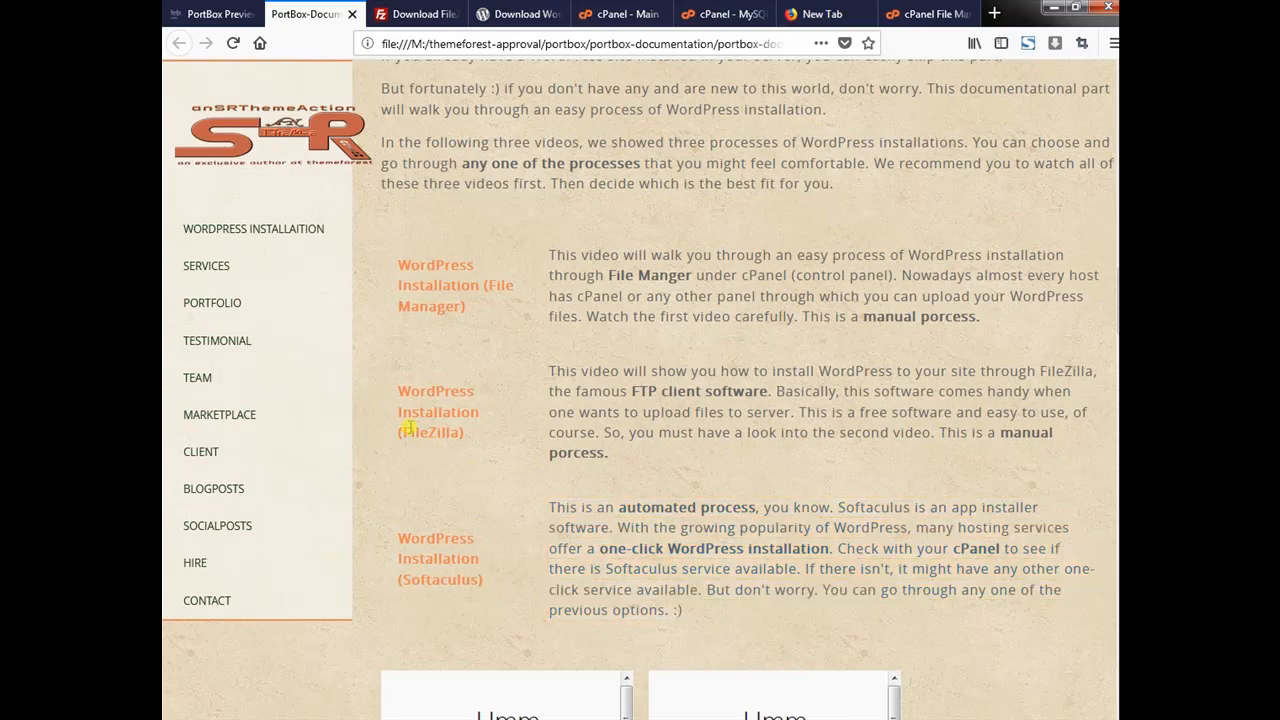
{"action": "left_click_drag", "start_coordinate": [369, 387], "coordinate": [481, 441]}
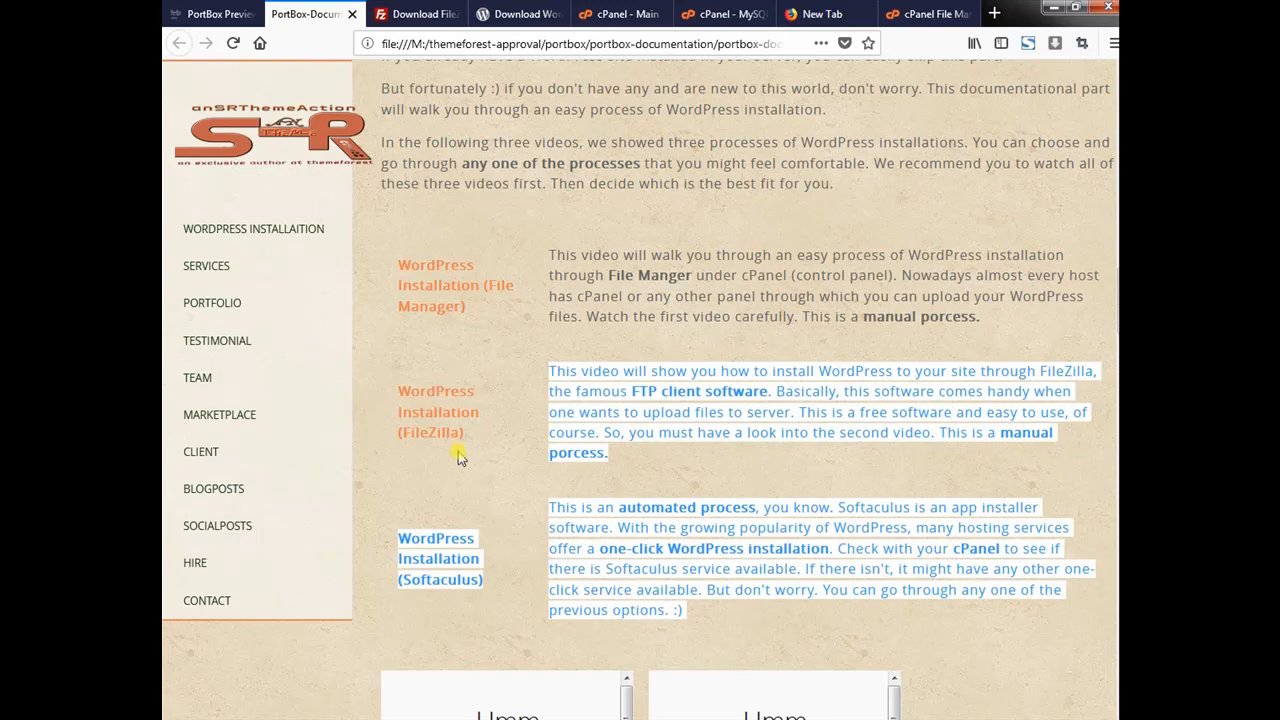
- Review the FileZilla Client download page and the WordPress.org download page, including their web addresses
{"action": "left_click", "coordinate": [414, 14]}
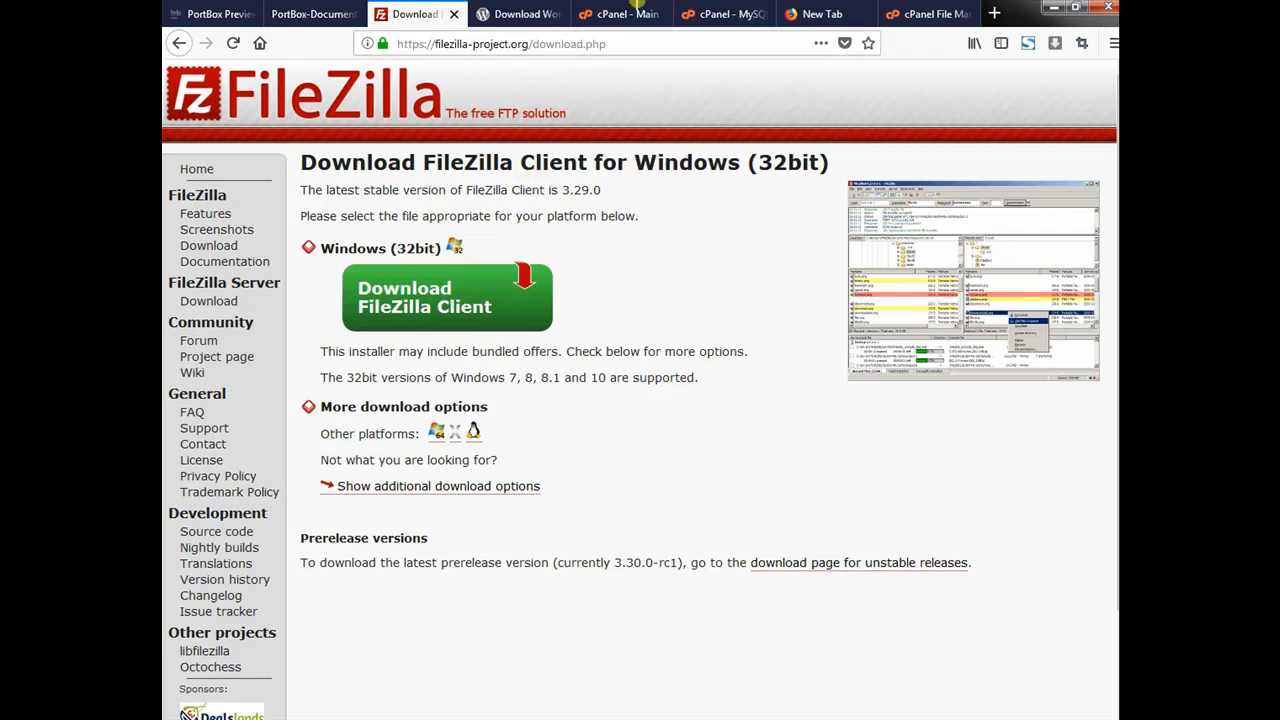
{"action": "left_click", "coordinate": [409, 44]}
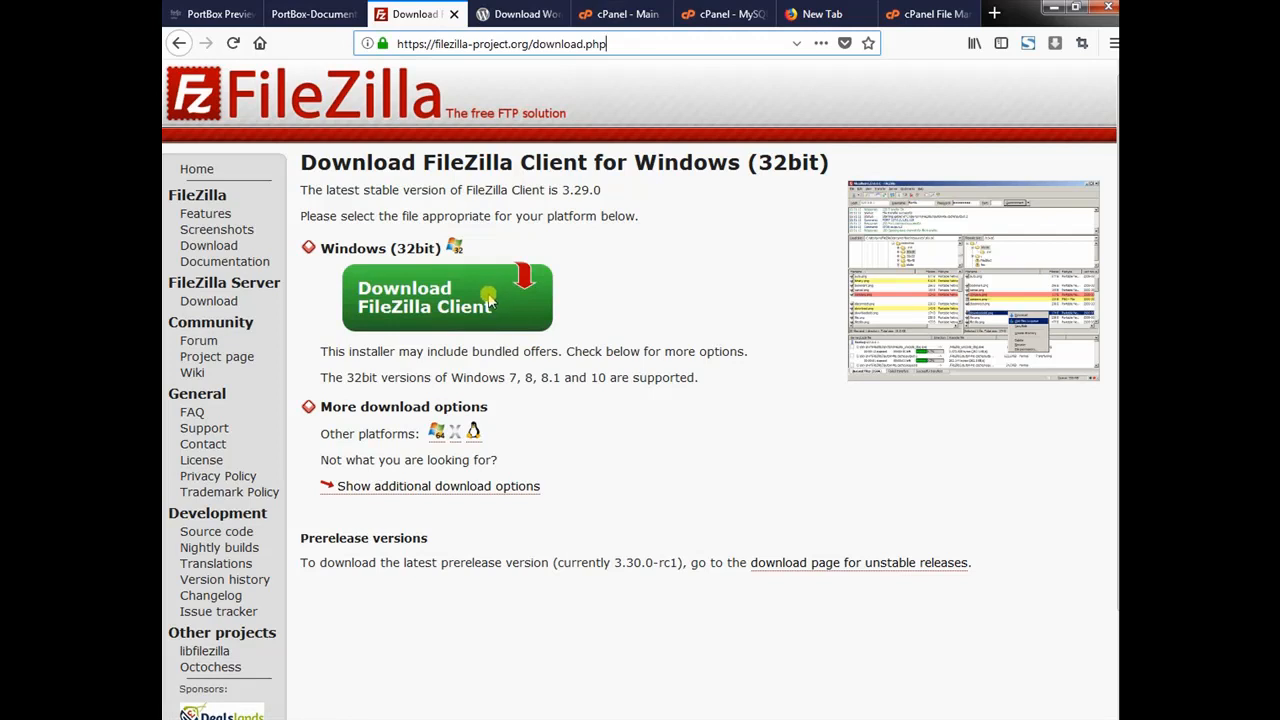
{"action": "left_click", "coordinate": [532, 14]}
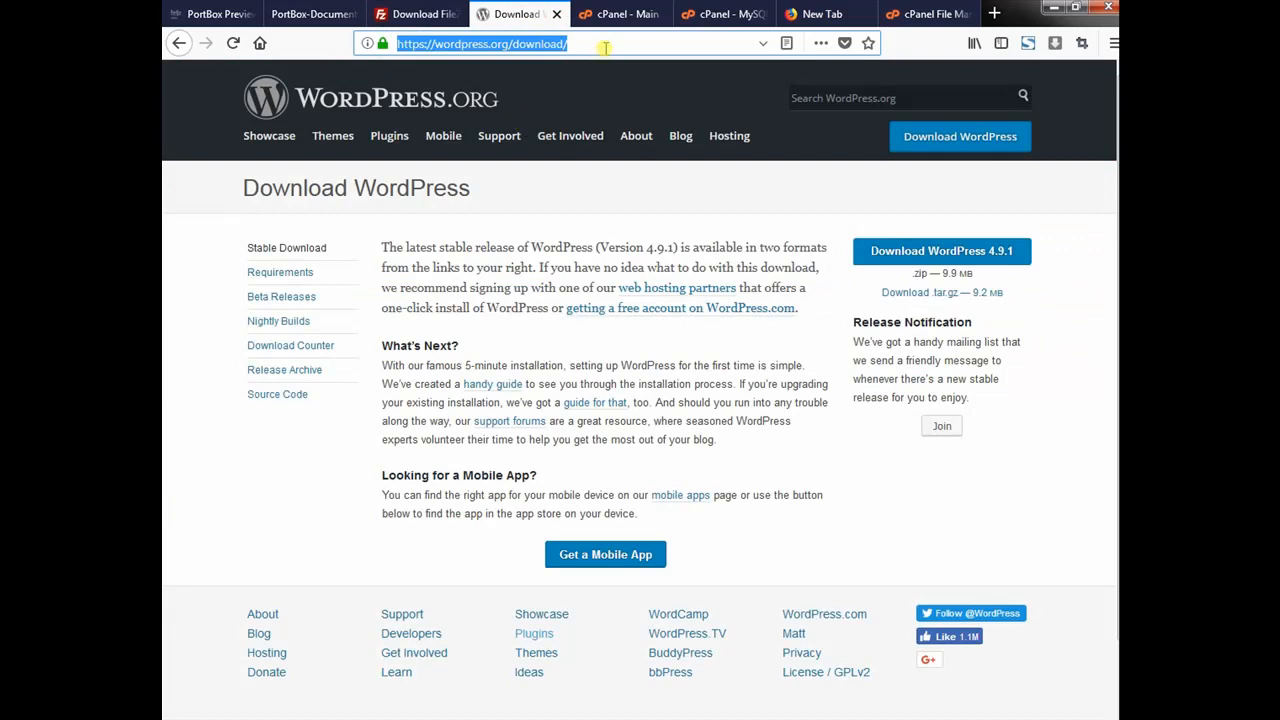
{"action": "left_click", "coordinate": [605, 47]}
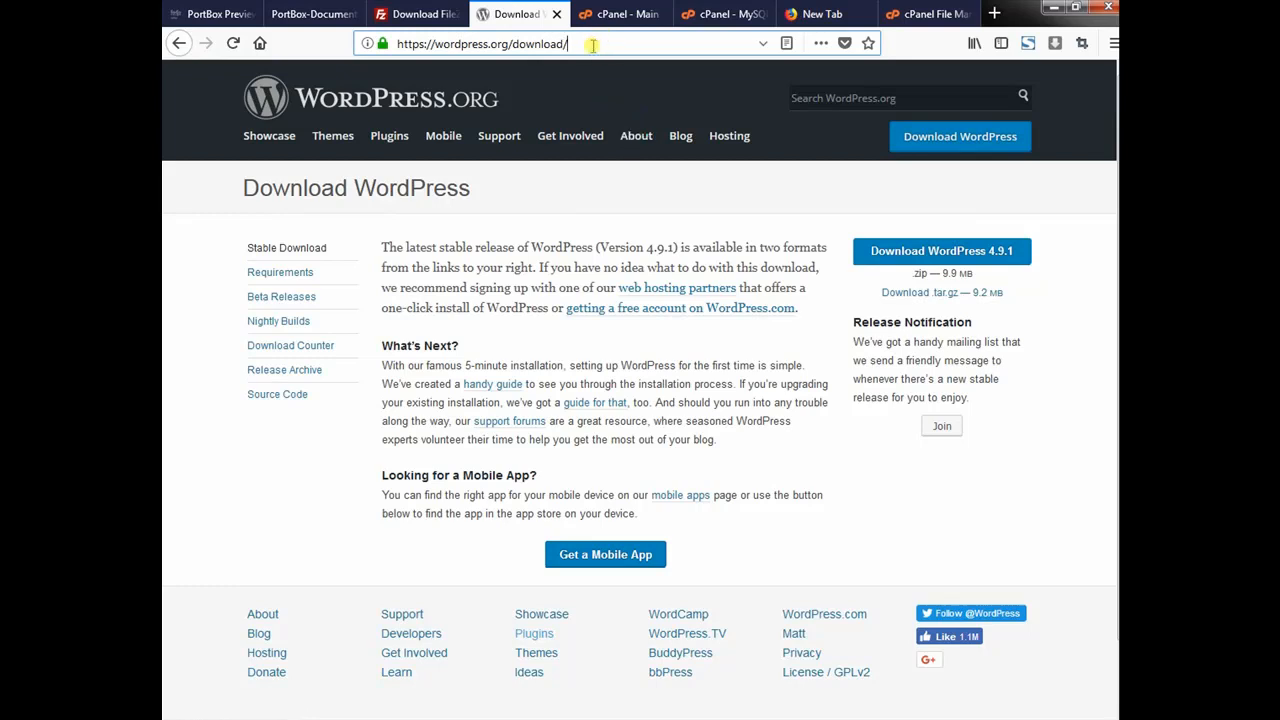
{"action": "left_click_drag", "start_coordinate": [593, 44], "coordinate": [385, 44]}
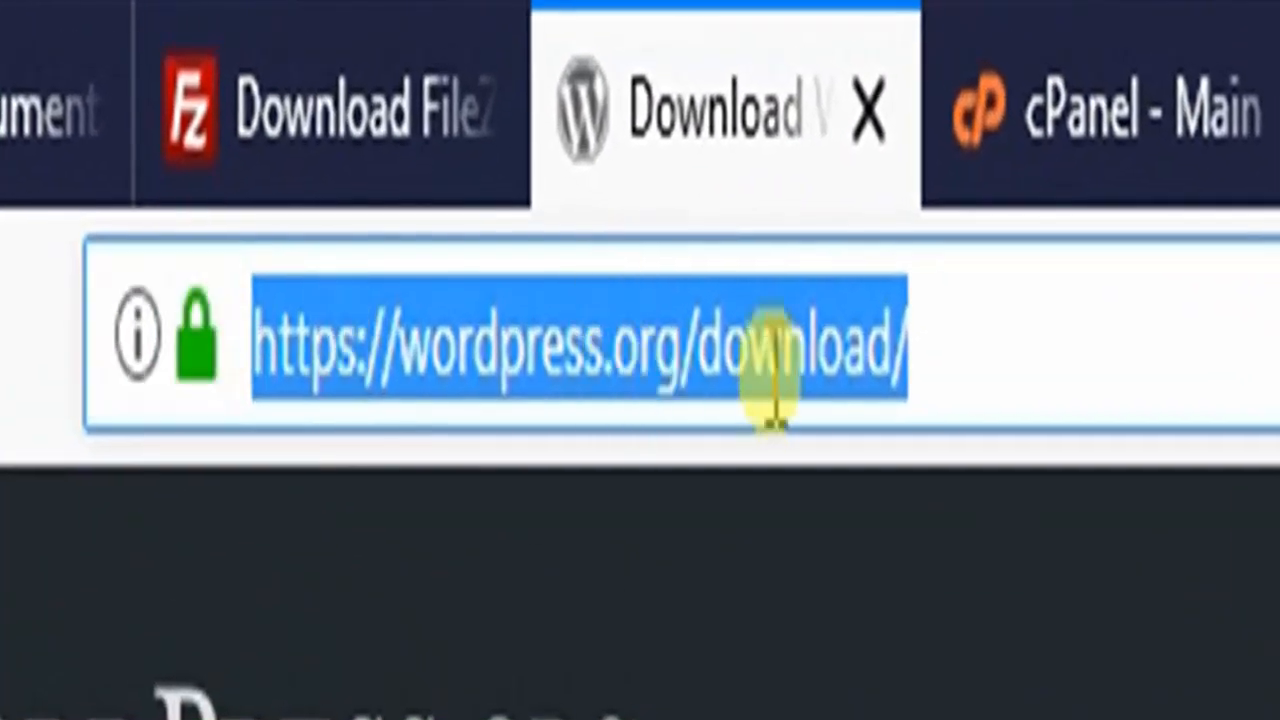
{"action": "left_click", "coordinate": [760, 370]}
{"action": "left_click", "coordinate": [986, 306]}
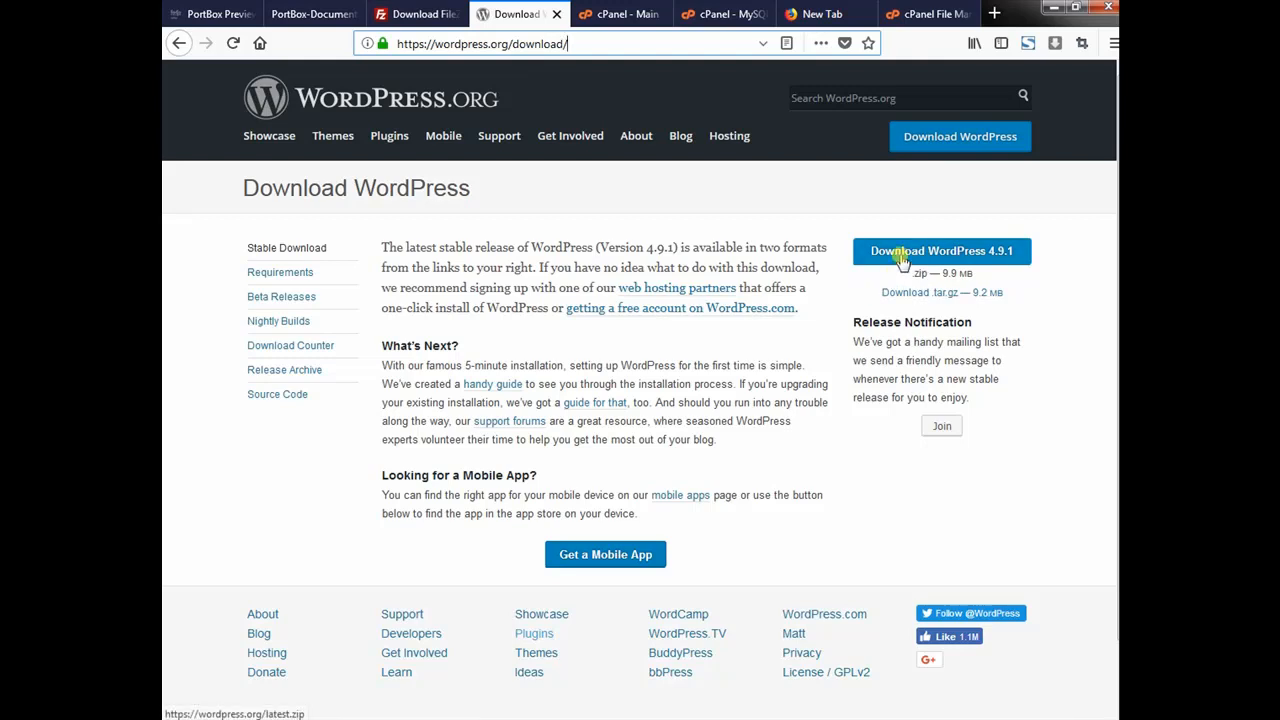
- Go to the MySQL Databases page in cPanel, closing the duplicate page
{"action": "left_click", "coordinate": [620, 14]}
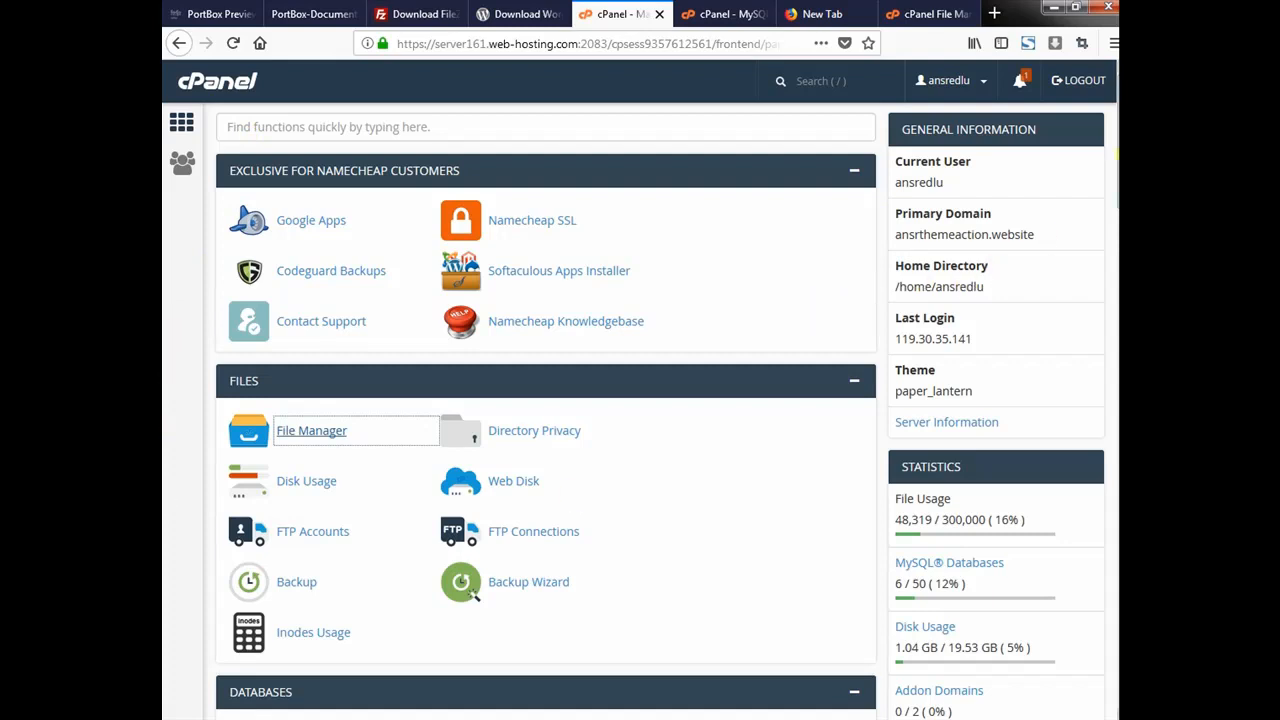
{"action": "scroll", "coordinate": [710, 302], "scroll_direction": "down", "scroll_amount": 4}
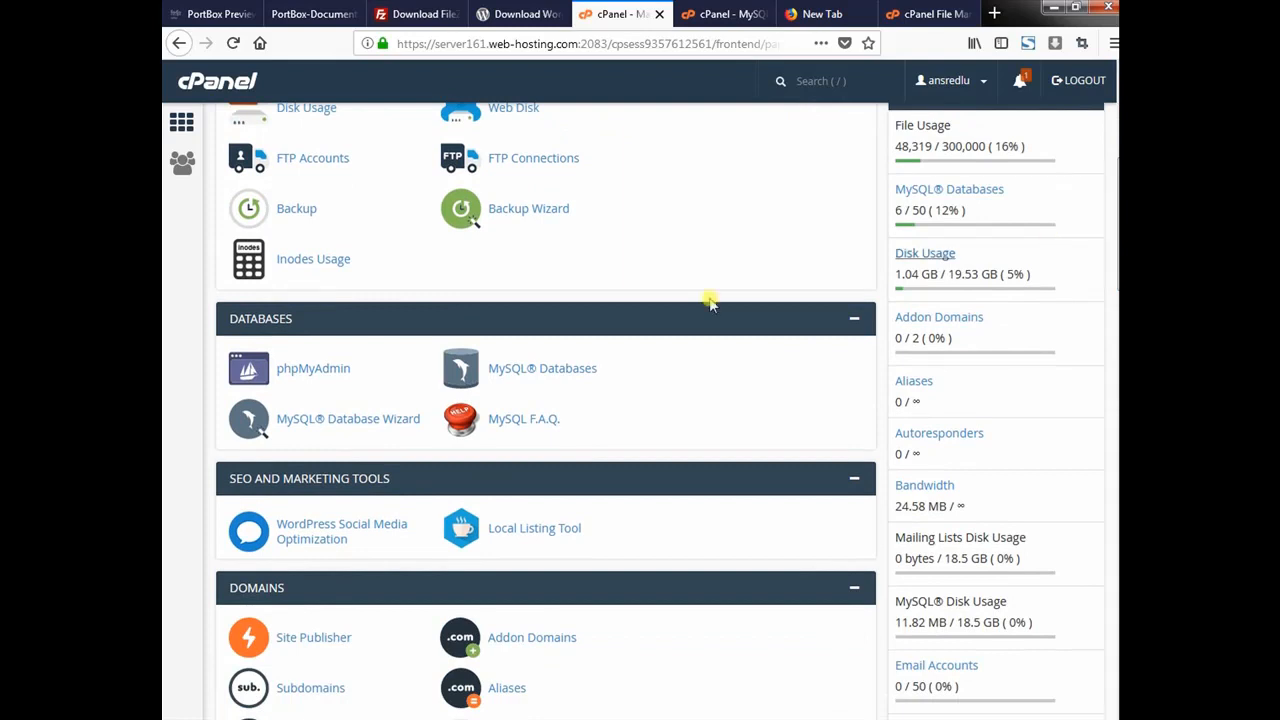
{"action": "middle_click", "coordinate": [553, 378]}
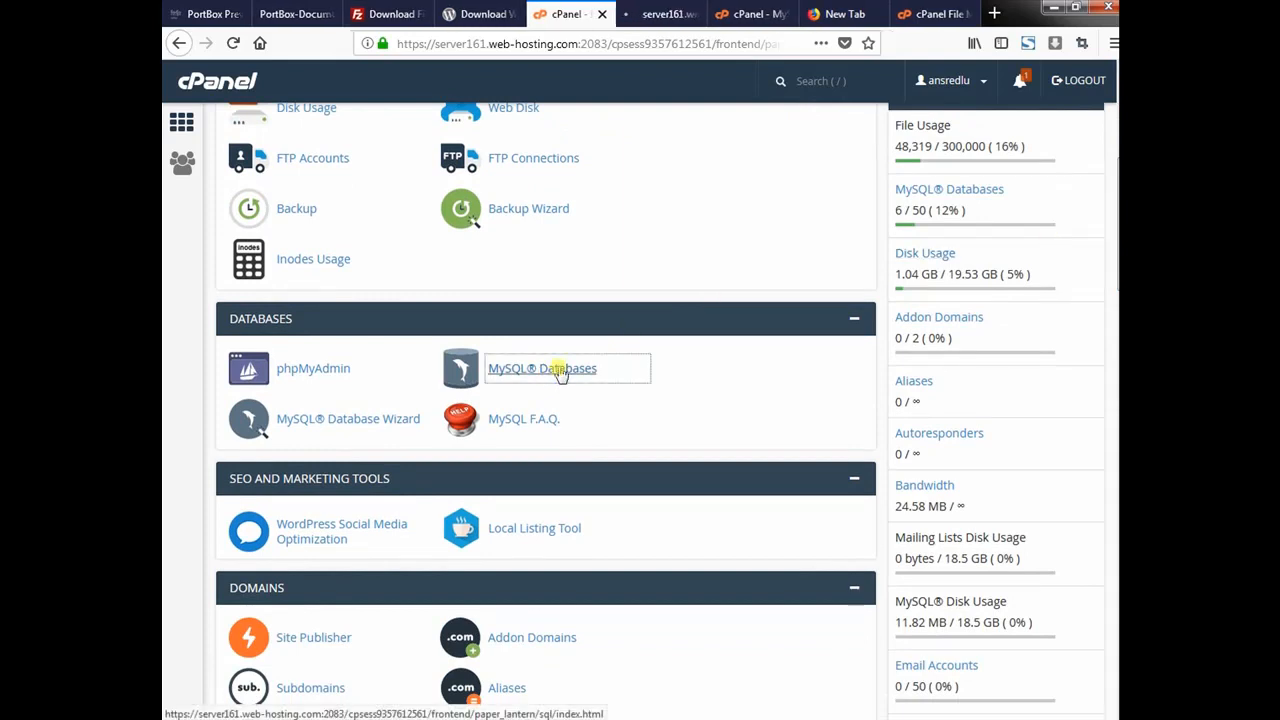
{"action": "left_click", "coordinate": [678, 14]}
{"action": "left_click", "coordinate": [695, 15]}
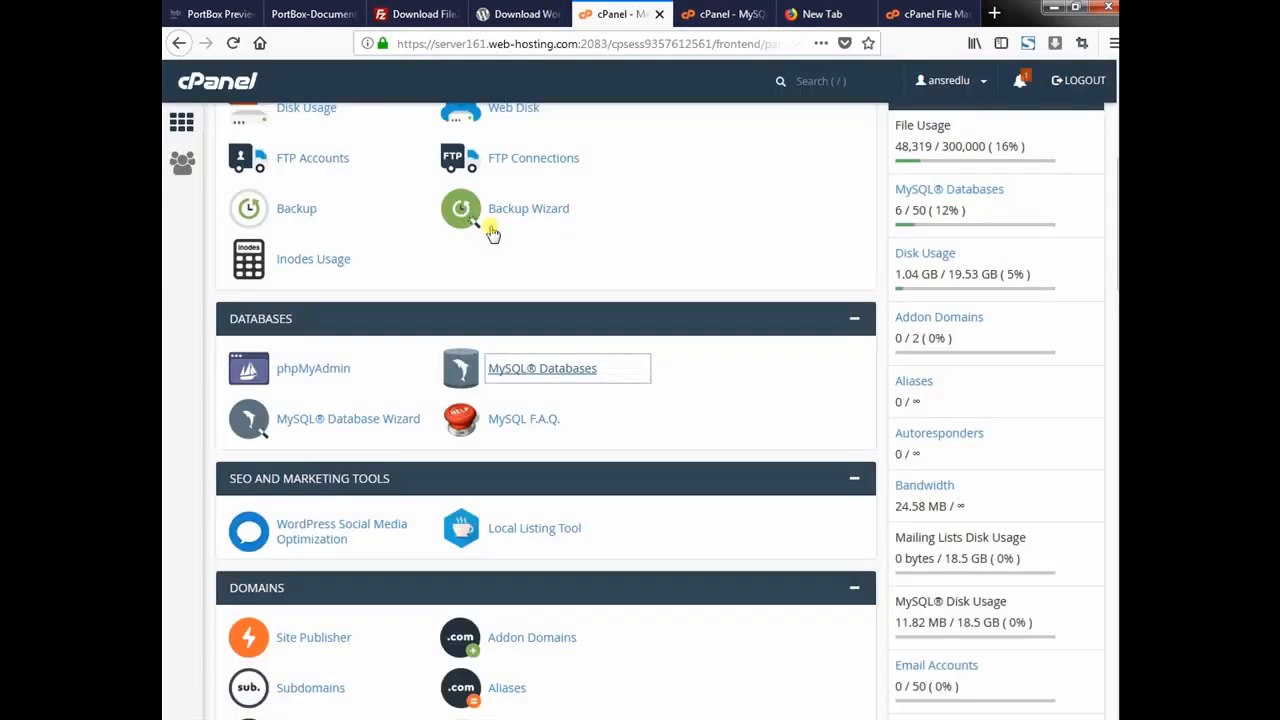
{"action": "left_click", "coordinate": [750, 16]}
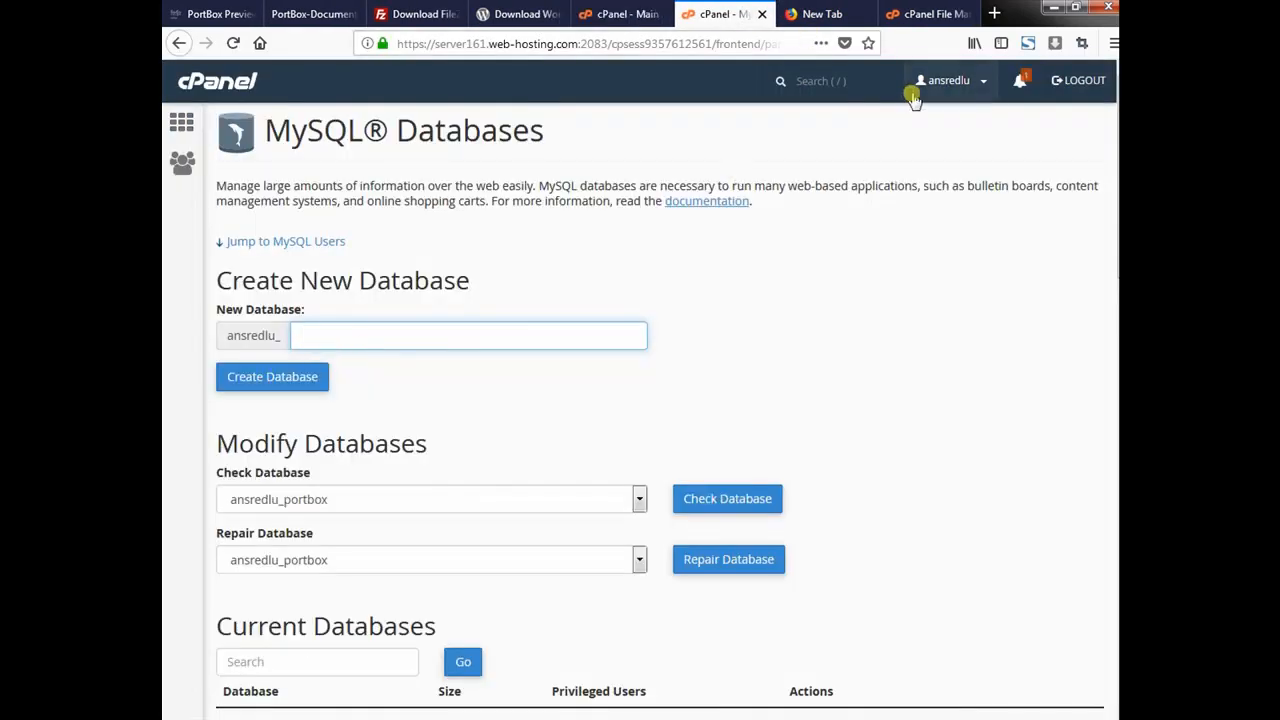
- Create a new MySQL database with the name portf after the account prefix and return to the MySQL Databases page
{"action": "type", "text": "port"}
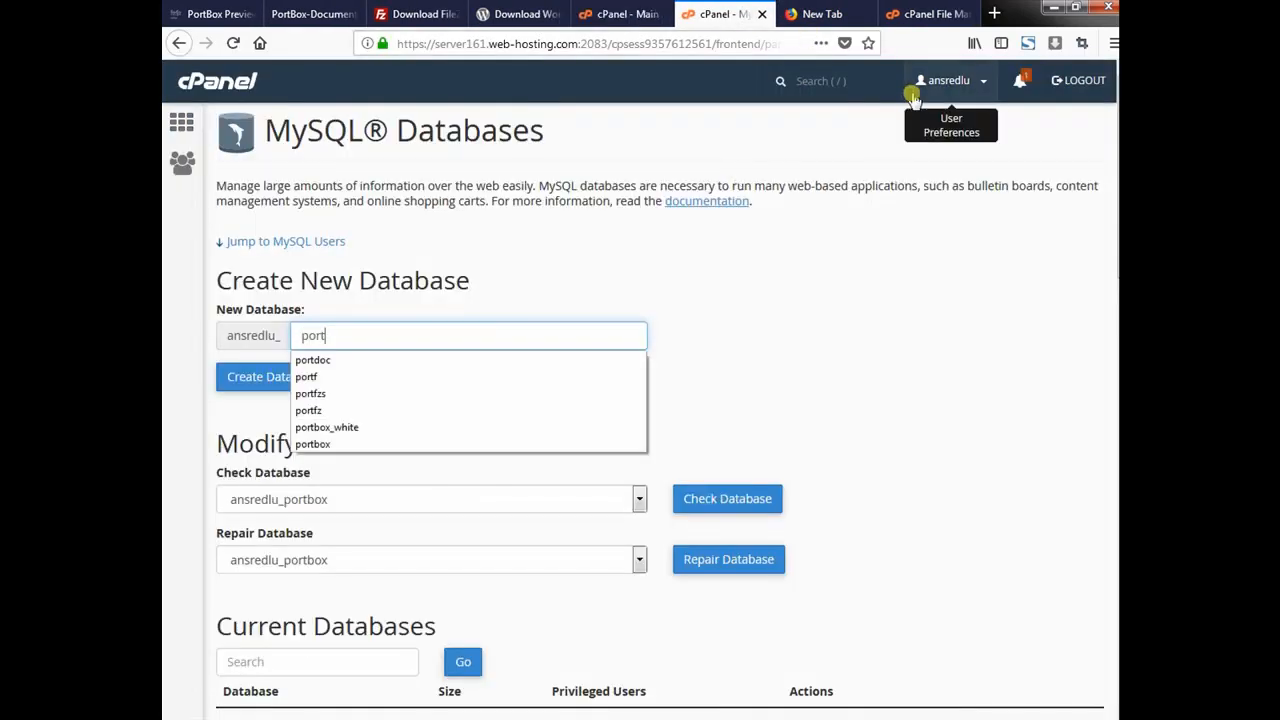
{"action": "type", "text": "f"}
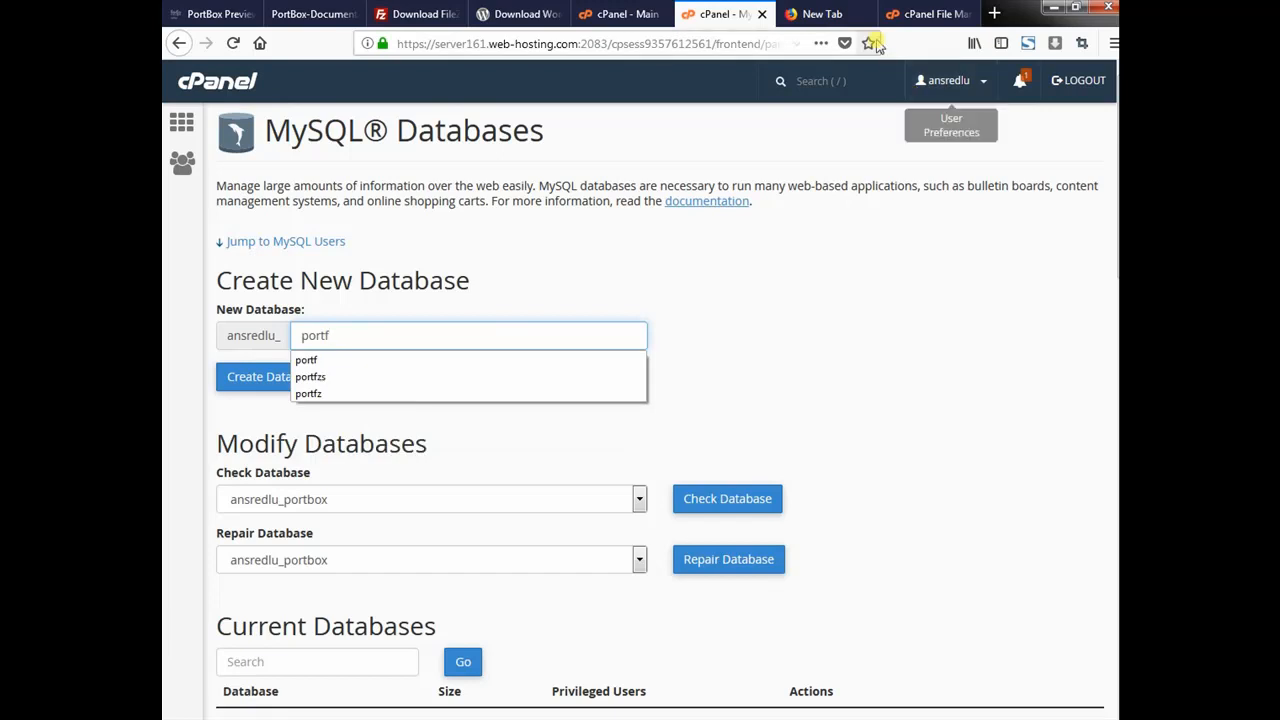
{"action": "left_click", "coordinate": [272, 377]}
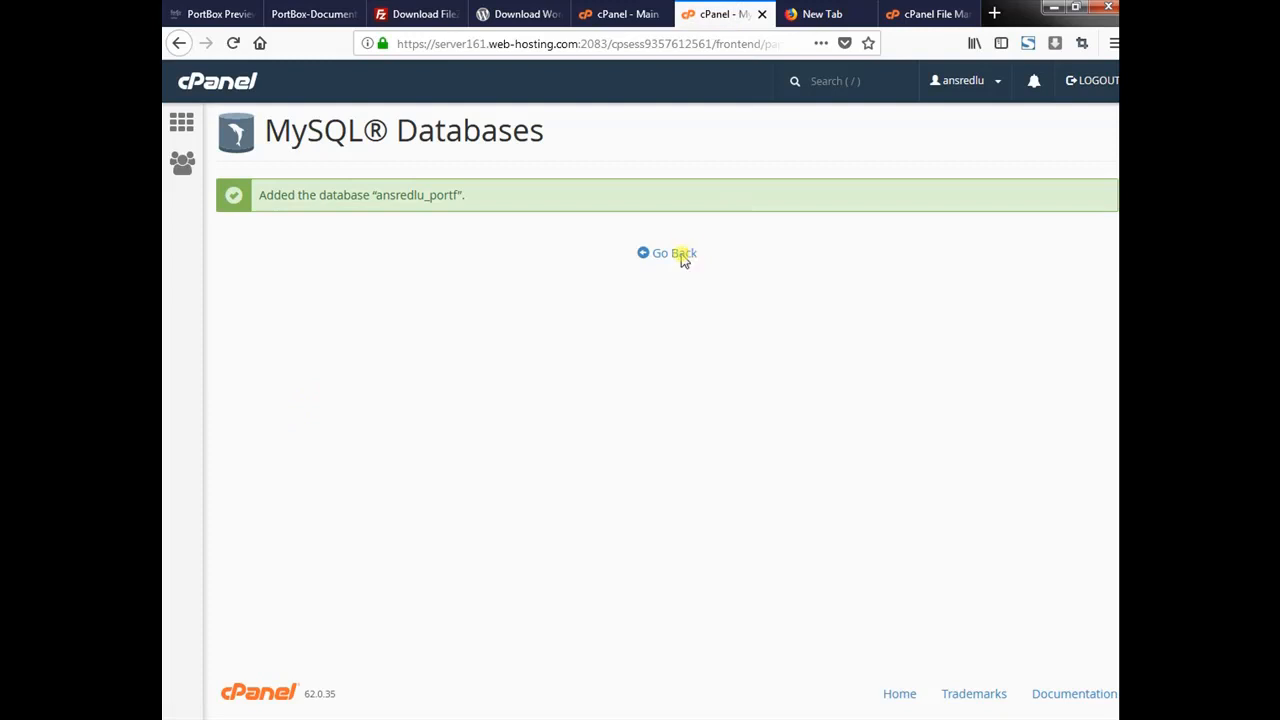
{"action": "left_click", "coordinate": [684, 255]}
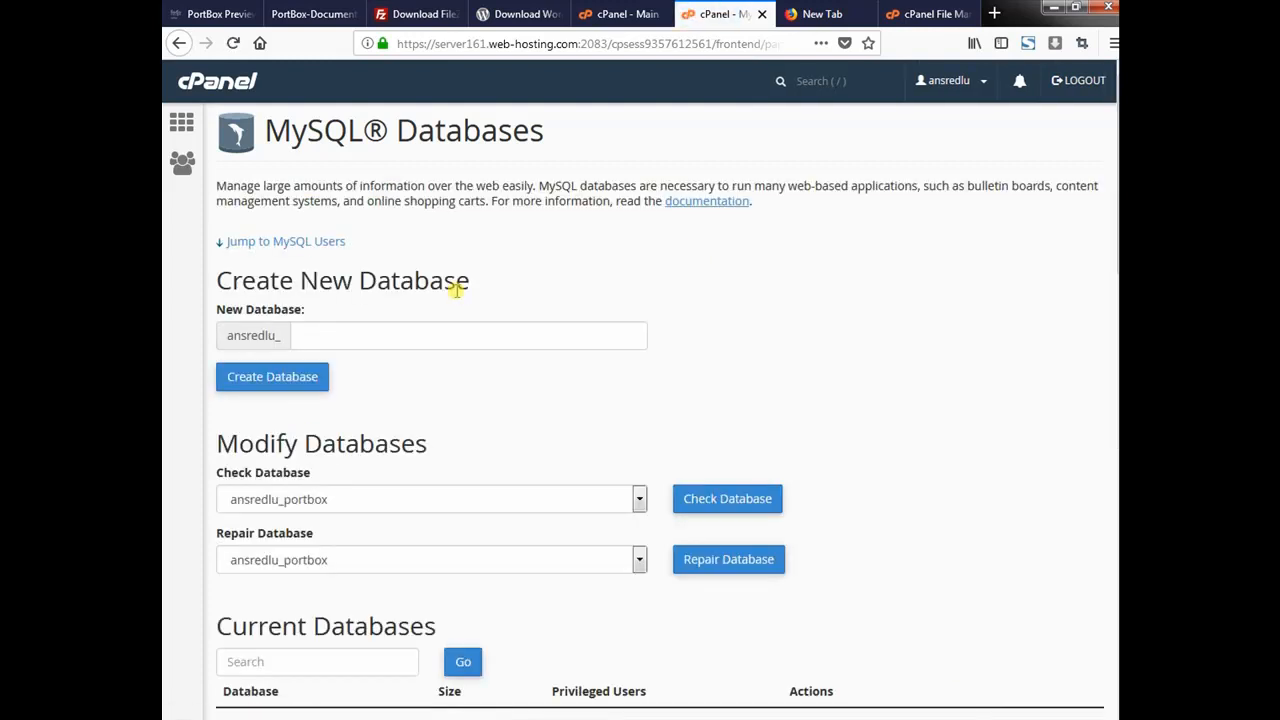
- Enter portf as the username for a new MySQL user
{"action": "scroll", "coordinate": [903, 314], "scroll_direction": "down", "scroll_amount": 3}
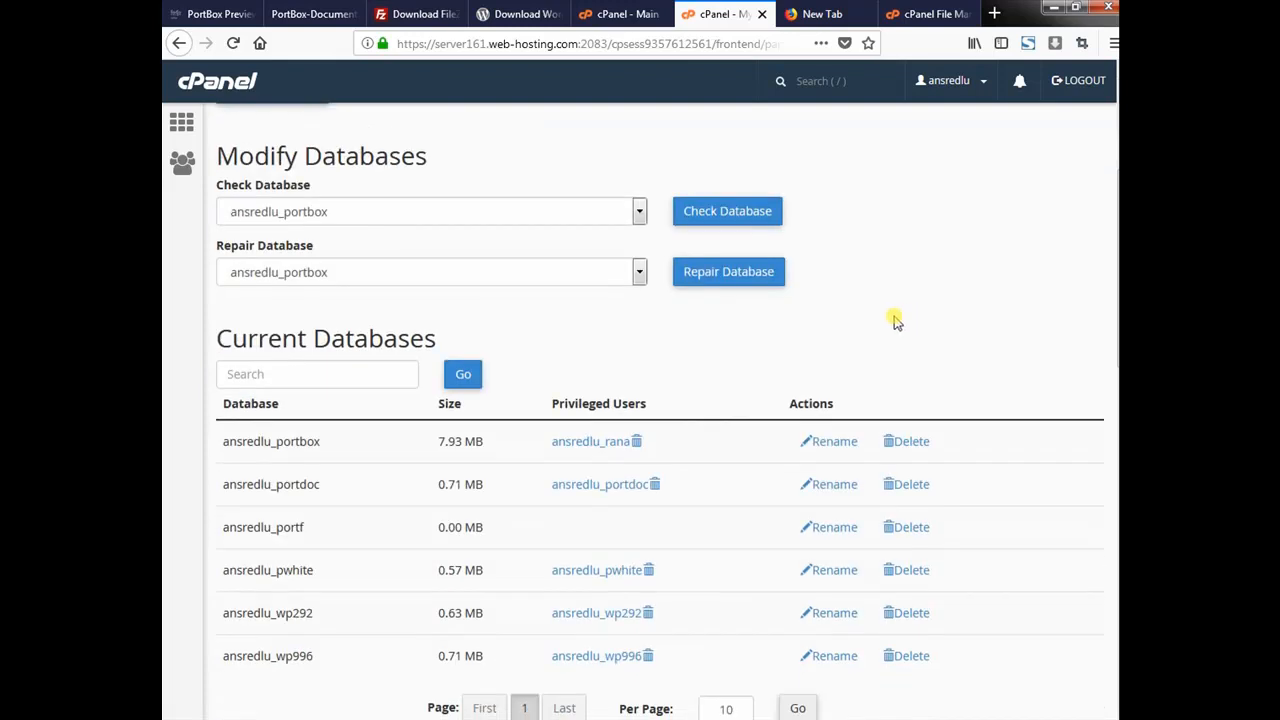
{"action": "scroll", "coordinate": [896, 320], "scroll_direction": "down", "scroll_amount": 6}
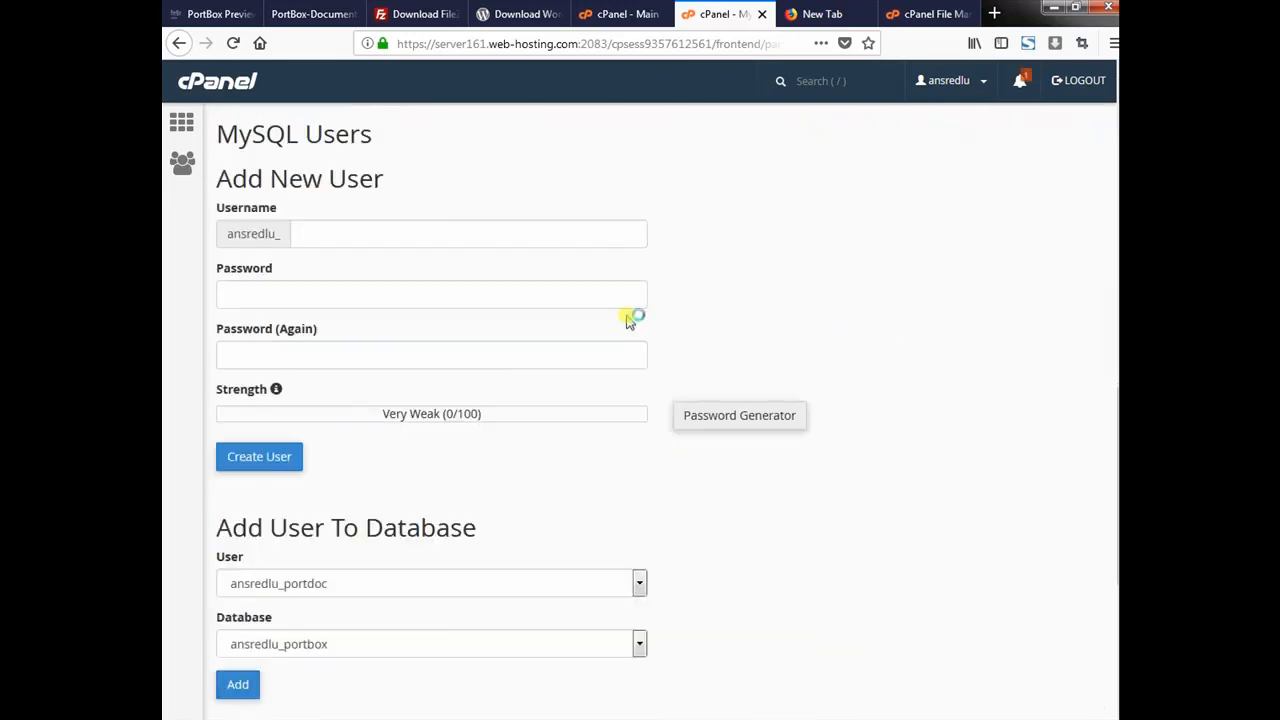
{"action": "scroll", "coordinate": [625, 315], "scroll_direction": "up", "scroll_amount": 1}
{"action": "left_click", "coordinate": [345, 330]}
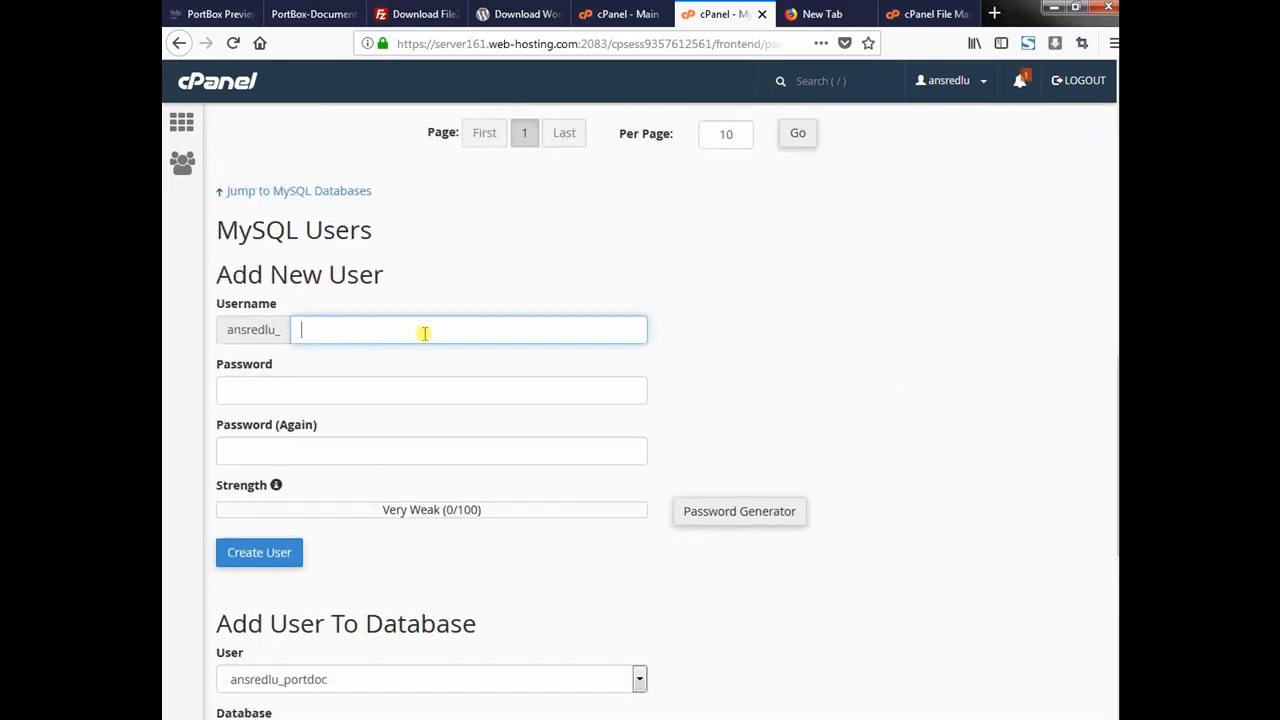
{"action": "type", "text": "por"}
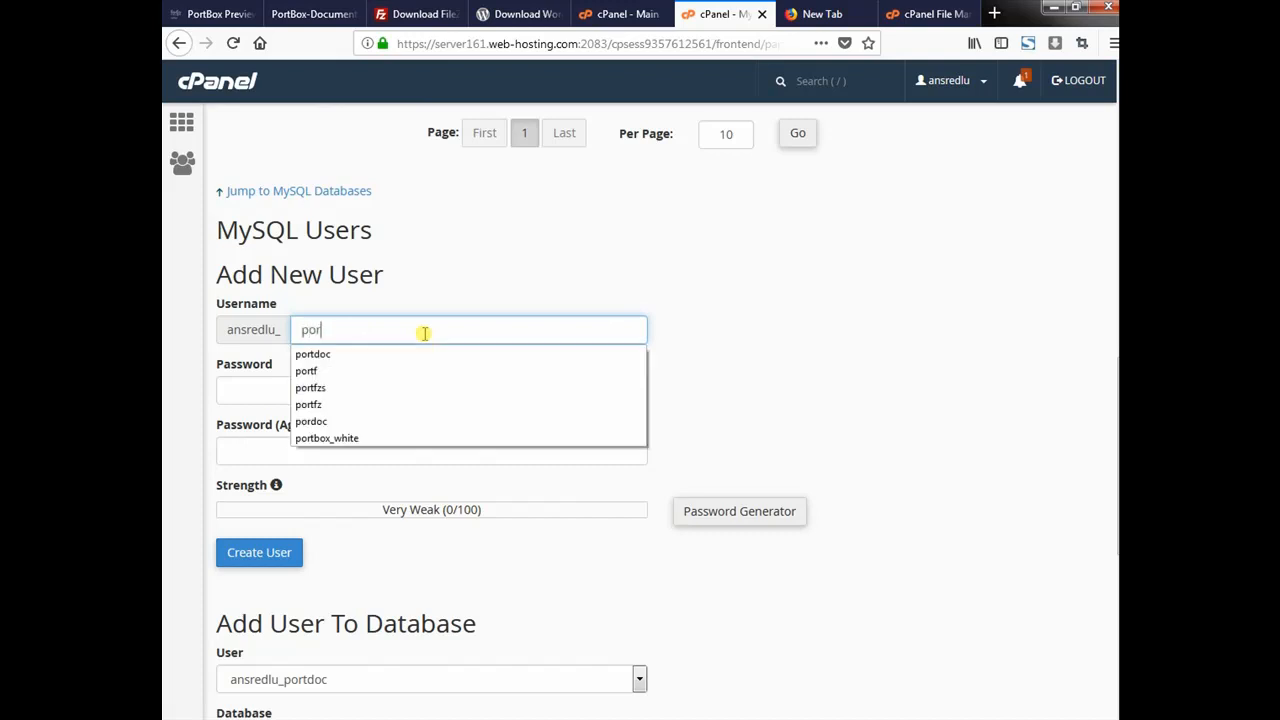
{"action": "type", "text": "tf"}
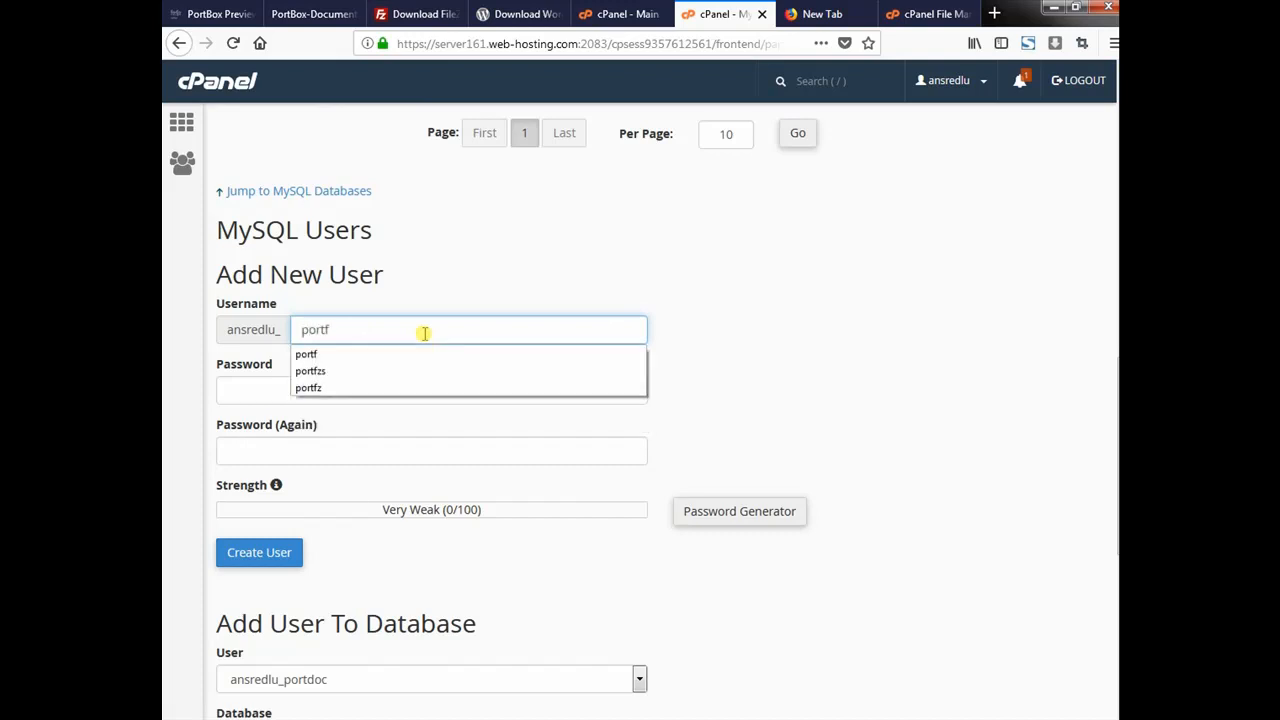
- Copy the portf database password from the Notepad notes and dismiss the password generator
{"action": "left_click", "coordinate": [234, 393]}
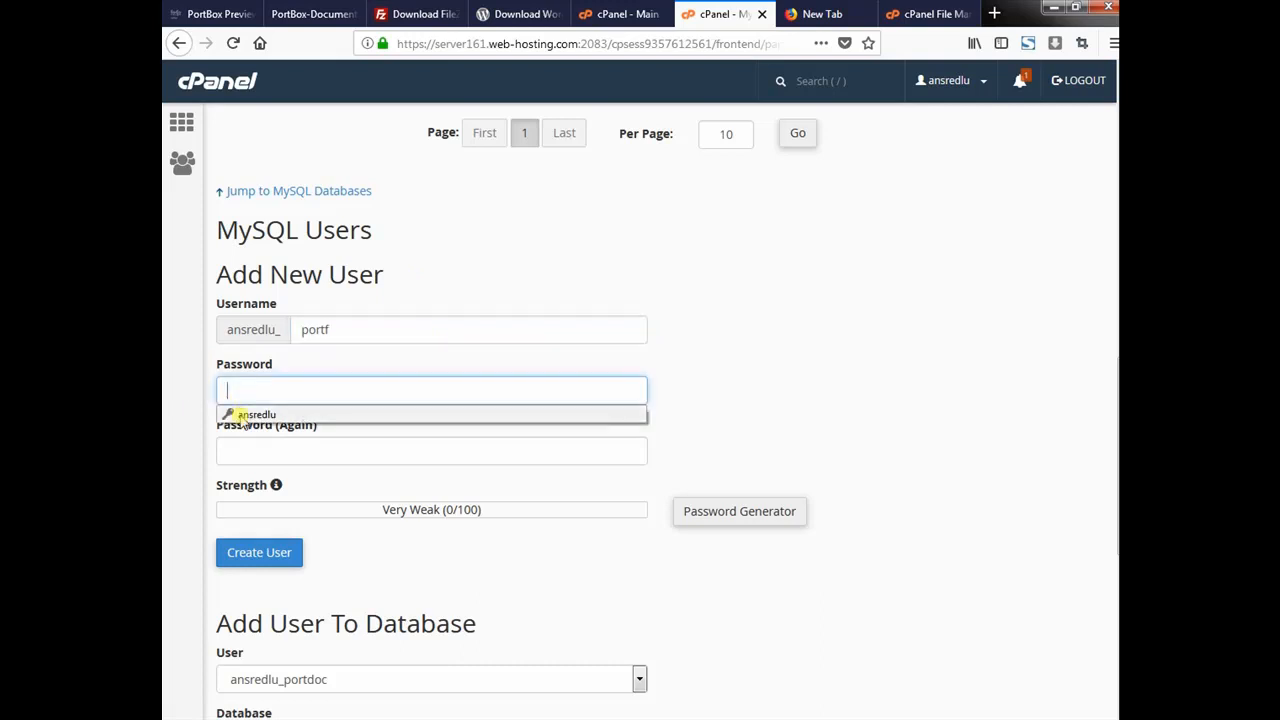
{"action": "left_click", "coordinate": [731, 513]}
{"action": "key", "text": "alt+Tab"}
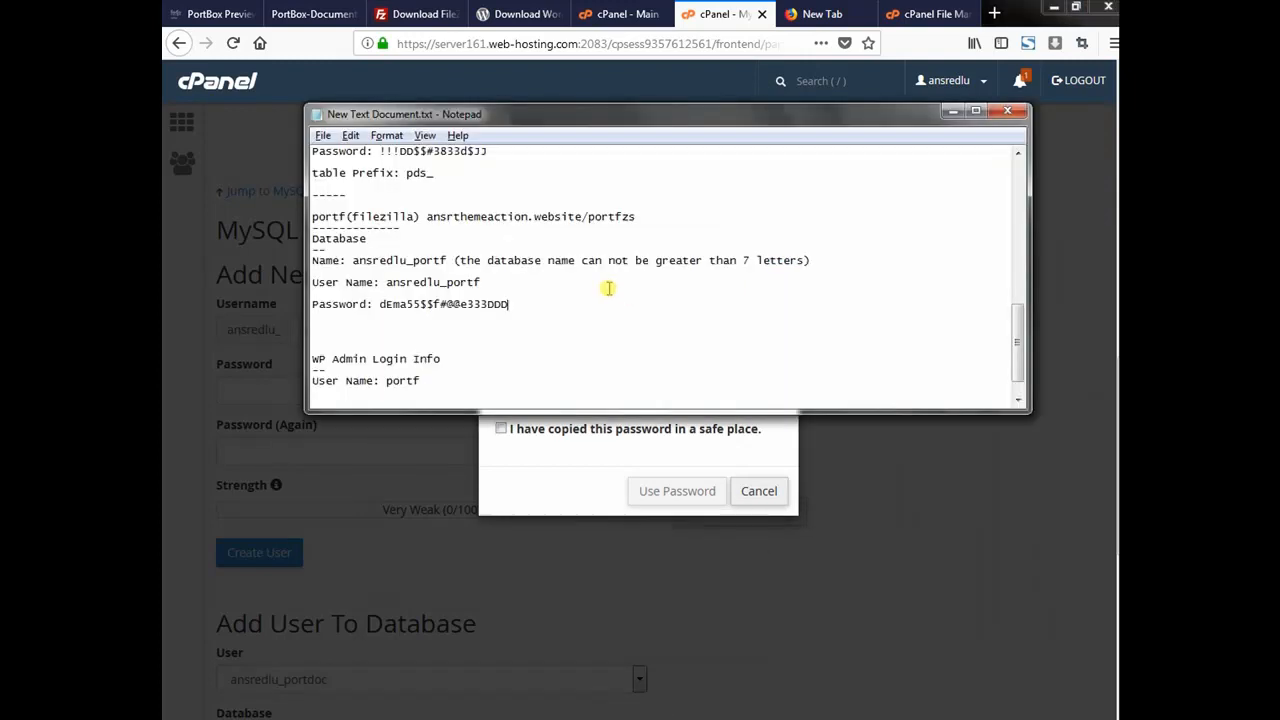
{"action": "left_click_drag", "start_coordinate": [509, 304], "coordinate": [379, 305]}
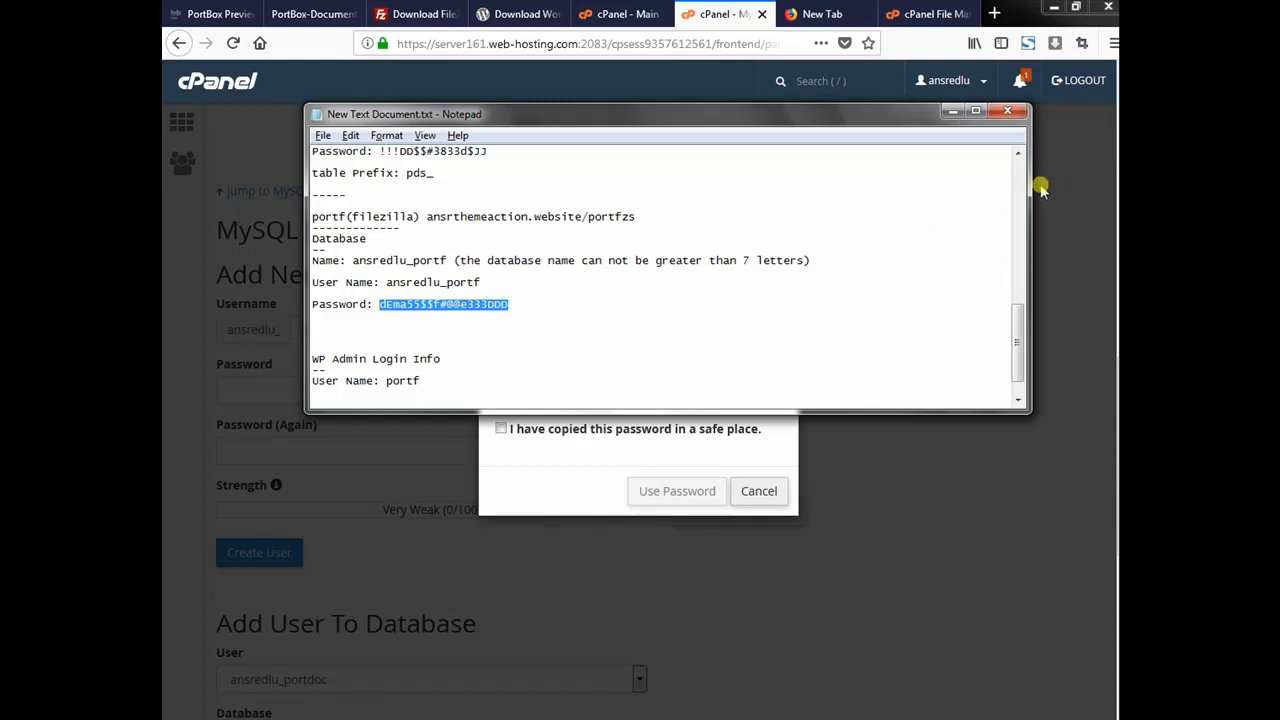
{"action": "left_click", "coordinate": [760, 492]}
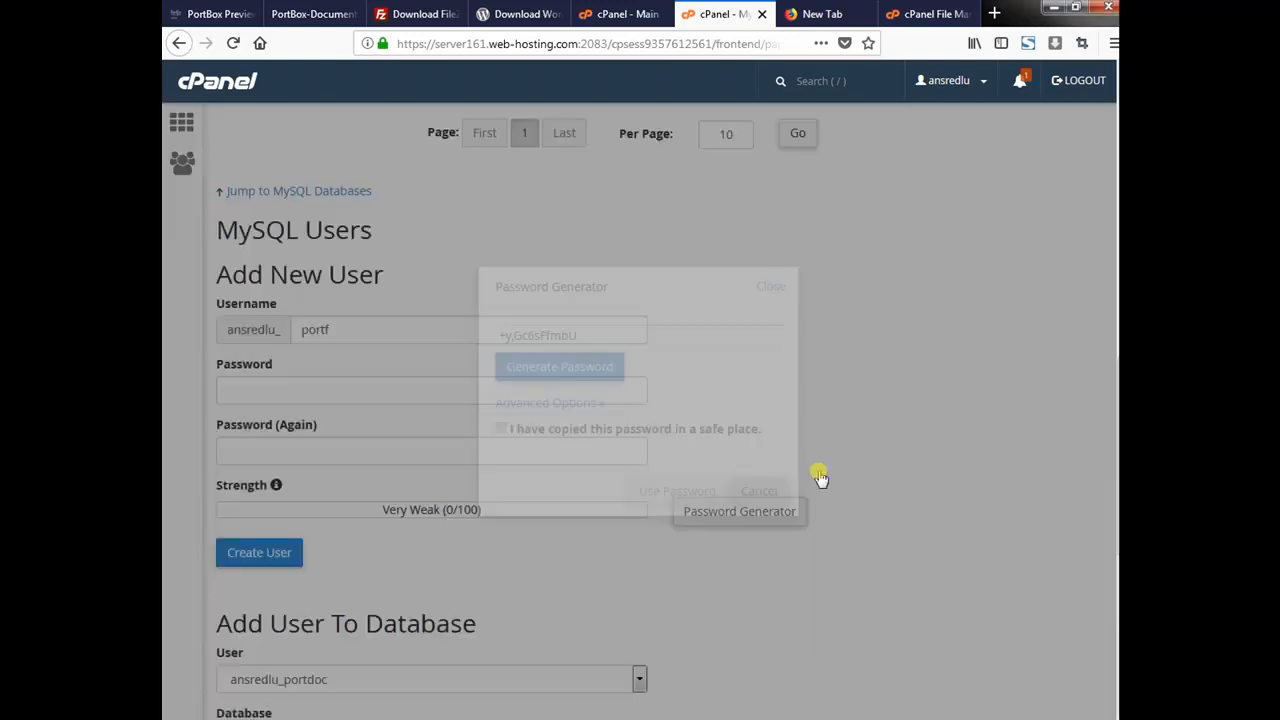
- Paste the copied password into both the password and password confirmation fields of the new MySQL user
{"action": "left_click", "coordinate": [364, 398]}
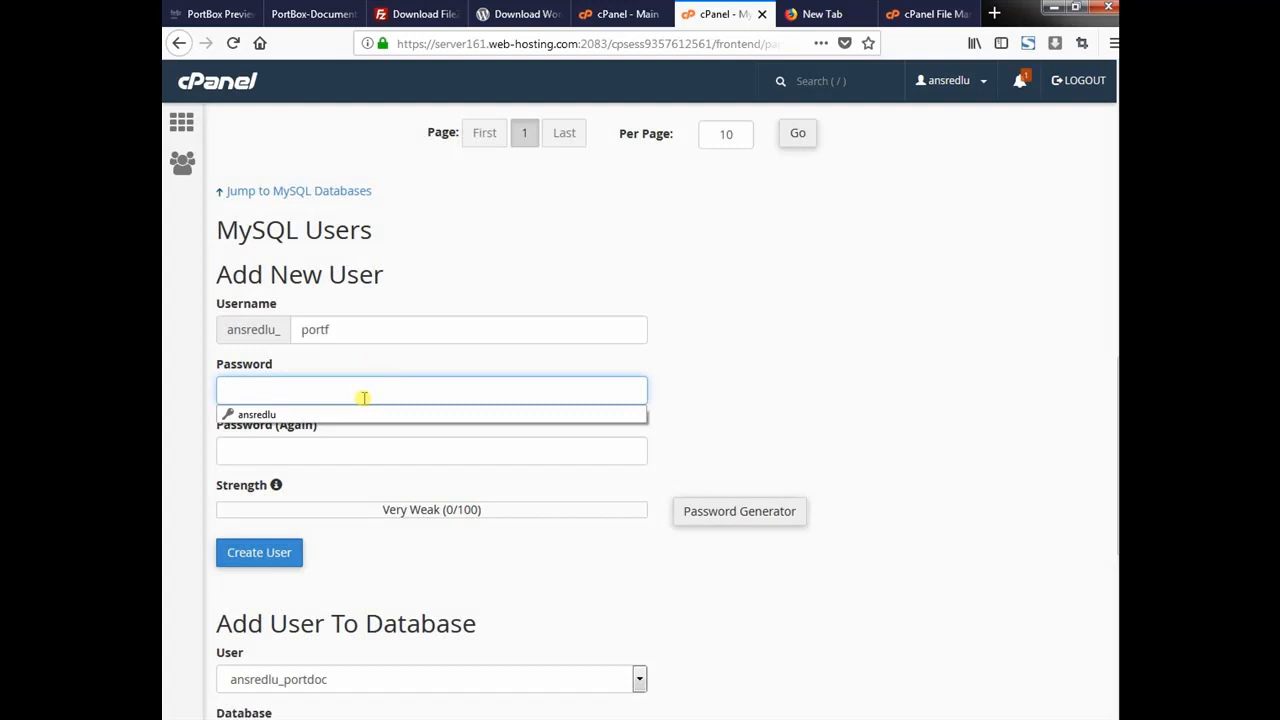
{"action": "key", "text": "ctrl+v"}
{"action": "key", "text": "alt+Tab"}
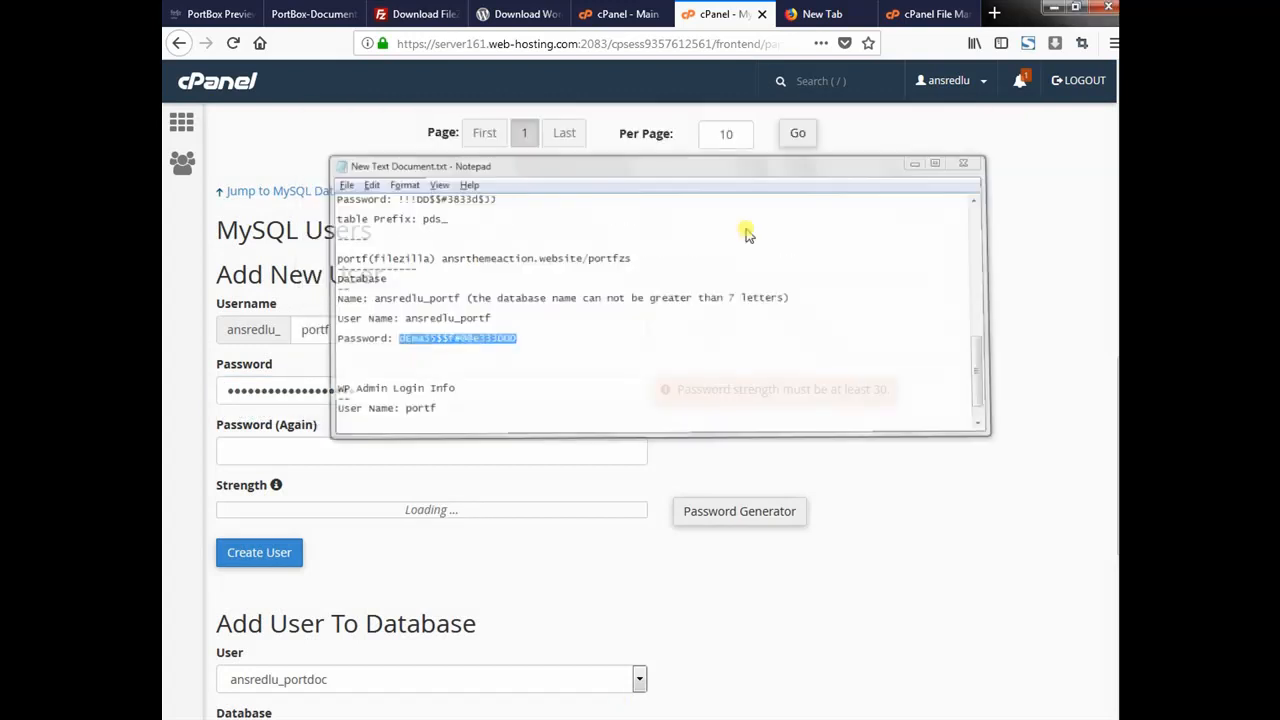
{"action": "key", "text": "alt+Tab"}
{"action": "left_click", "coordinate": [258, 451]}
{"action": "key", "text": "ctrl+v"}
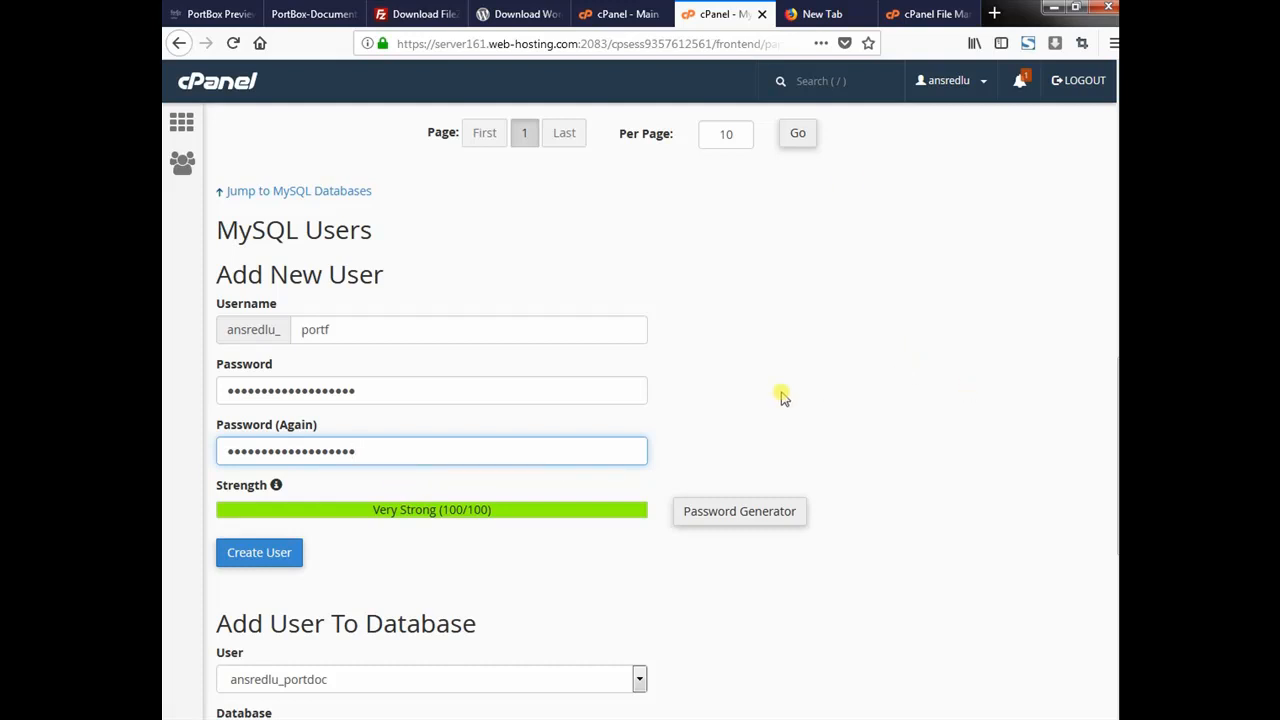
- Switch to the Notepad notes and highlight the saved portf database name, user name and password lines
{"action": "key", "text": "alt+Tab"}
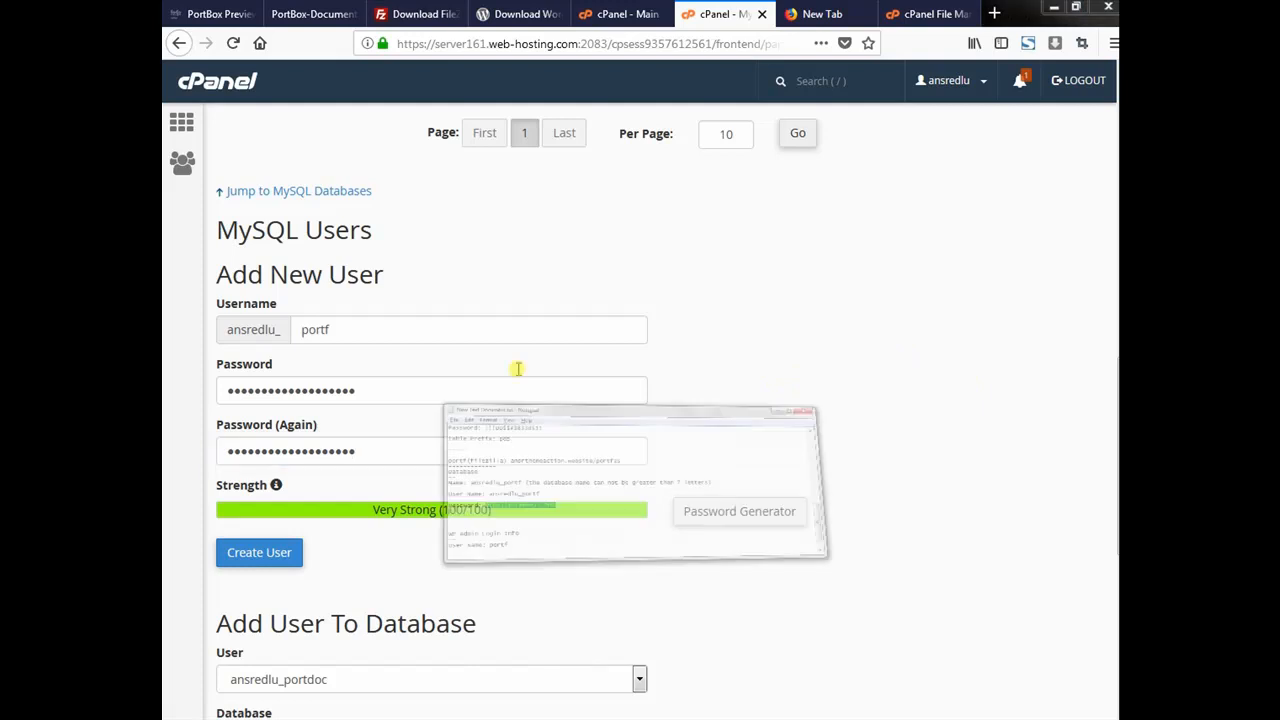
{"action": "left_click", "coordinate": [524, 306]}
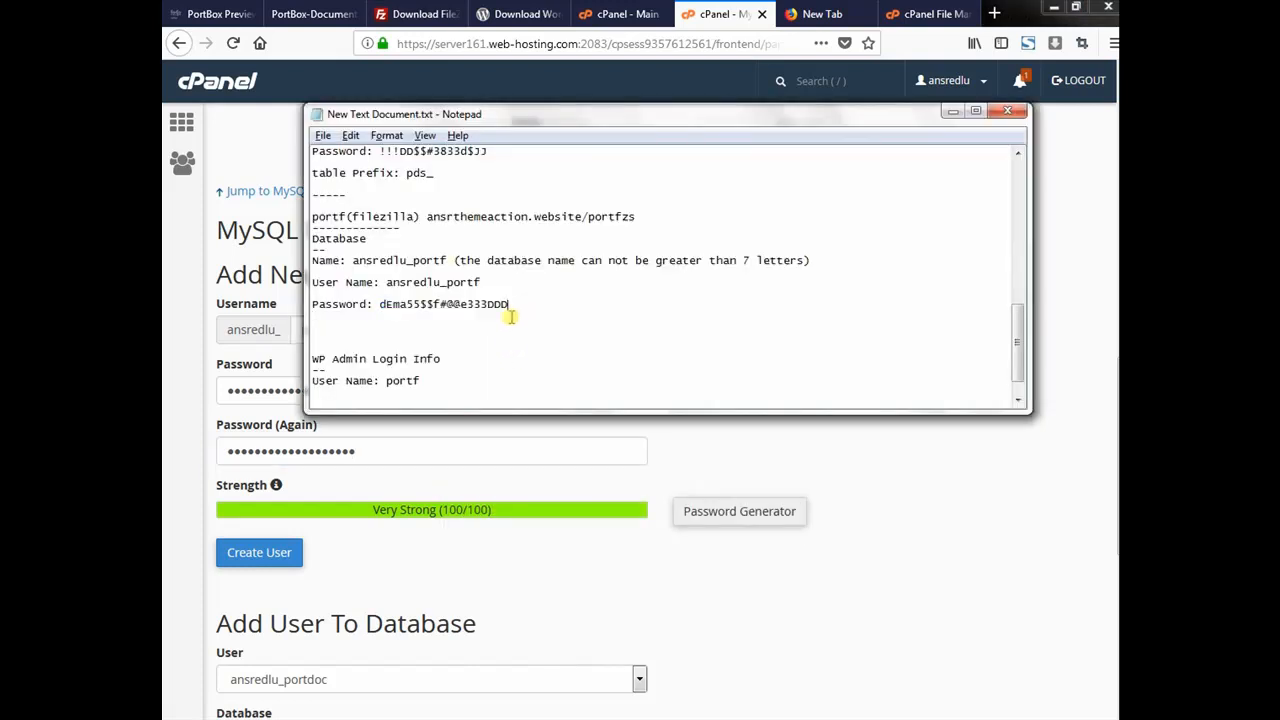
{"action": "left_click_drag", "start_coordinate": [508, 304], "coordinate": [312, 258]}
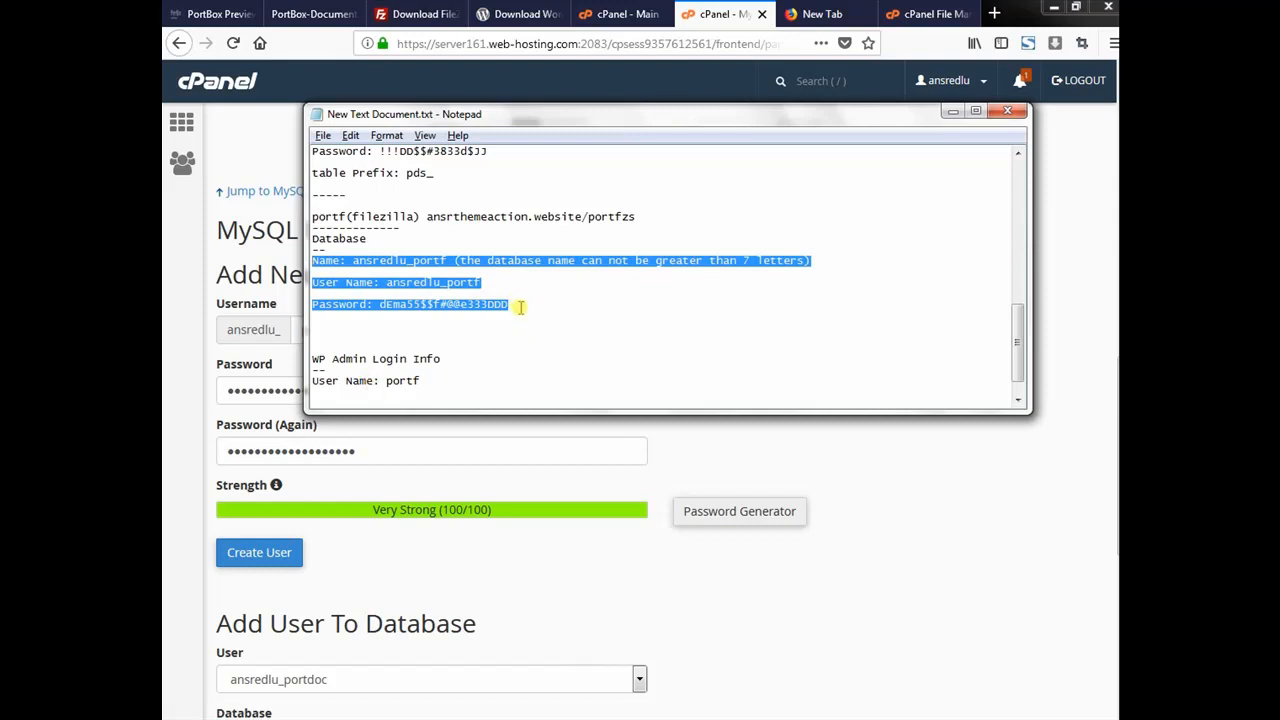
- Compare the account prefix on the MySQL Databases page with the database name and user name saved in the Notepad notes
{"action": "left_click_drag", "start_coordinate": [510, 304], "coordinate": [312, 258]}
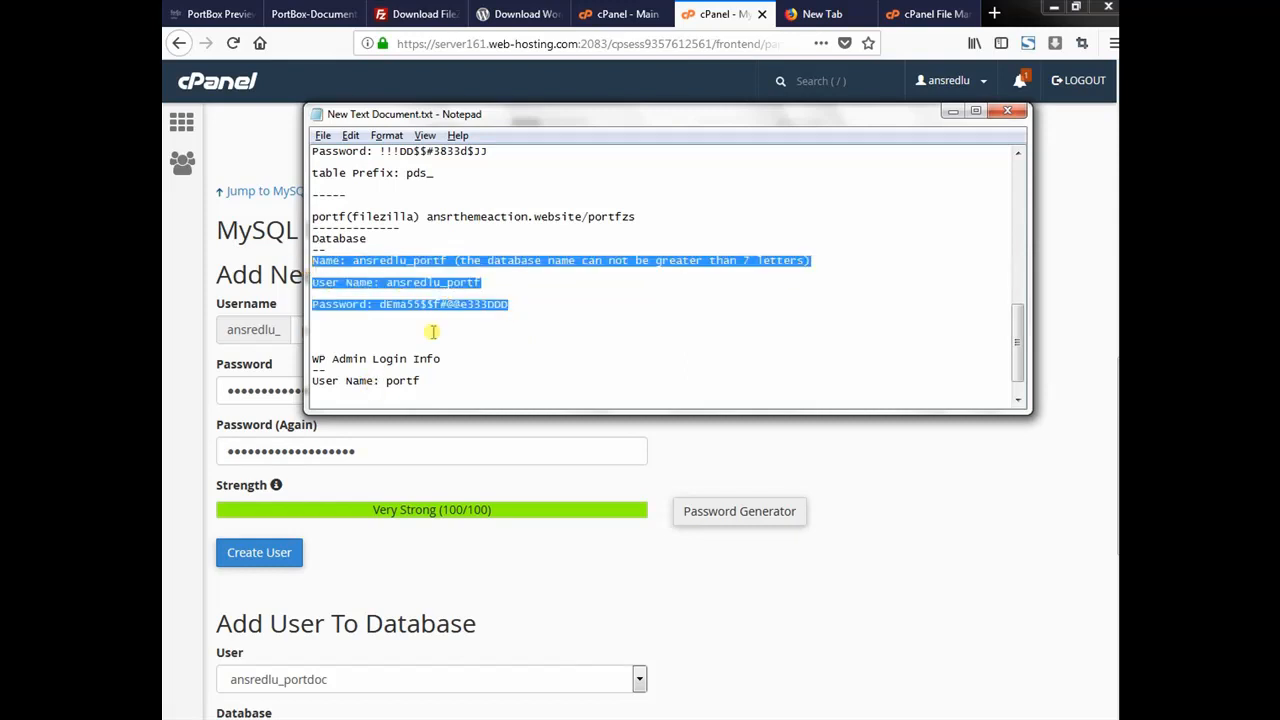
{"action": "left_click", "coordinate": [534, 298]}
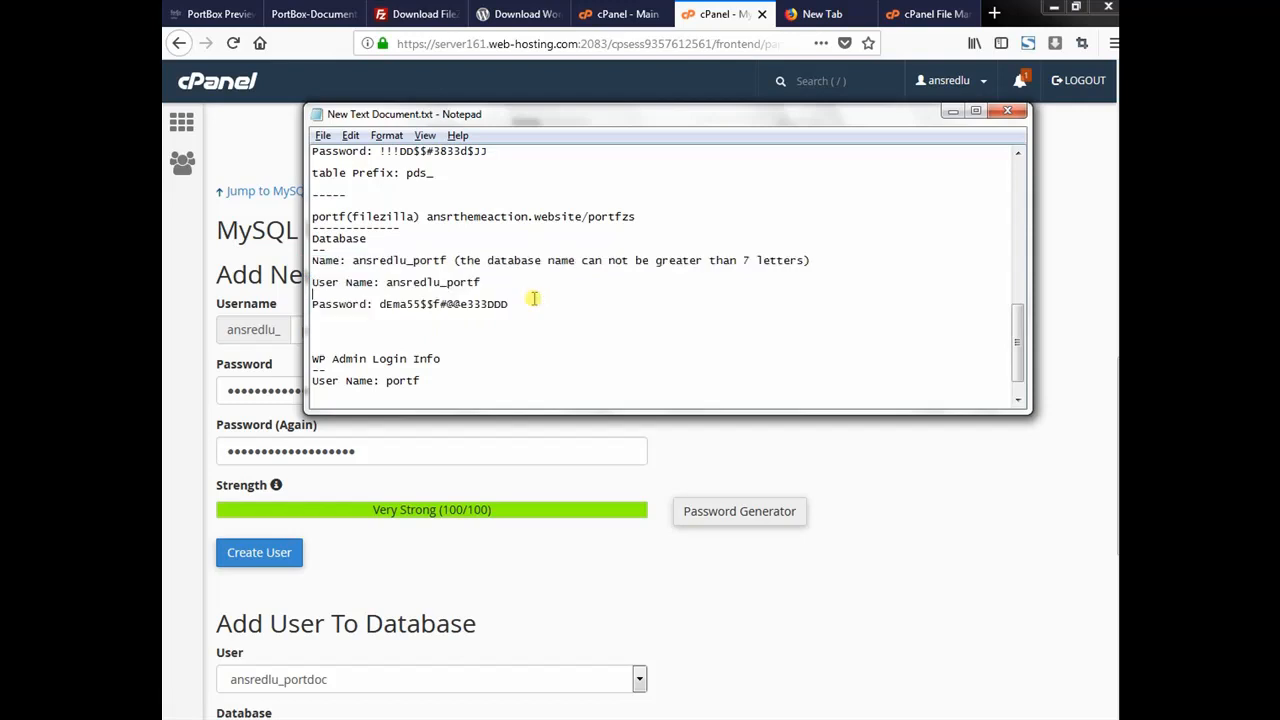
{"action": "left_click", "coordinate": [951, 111]}
{"action": "scroll", "coordinate": [660, 400], "scroll_direction": "up", "scroll_amount": 10}
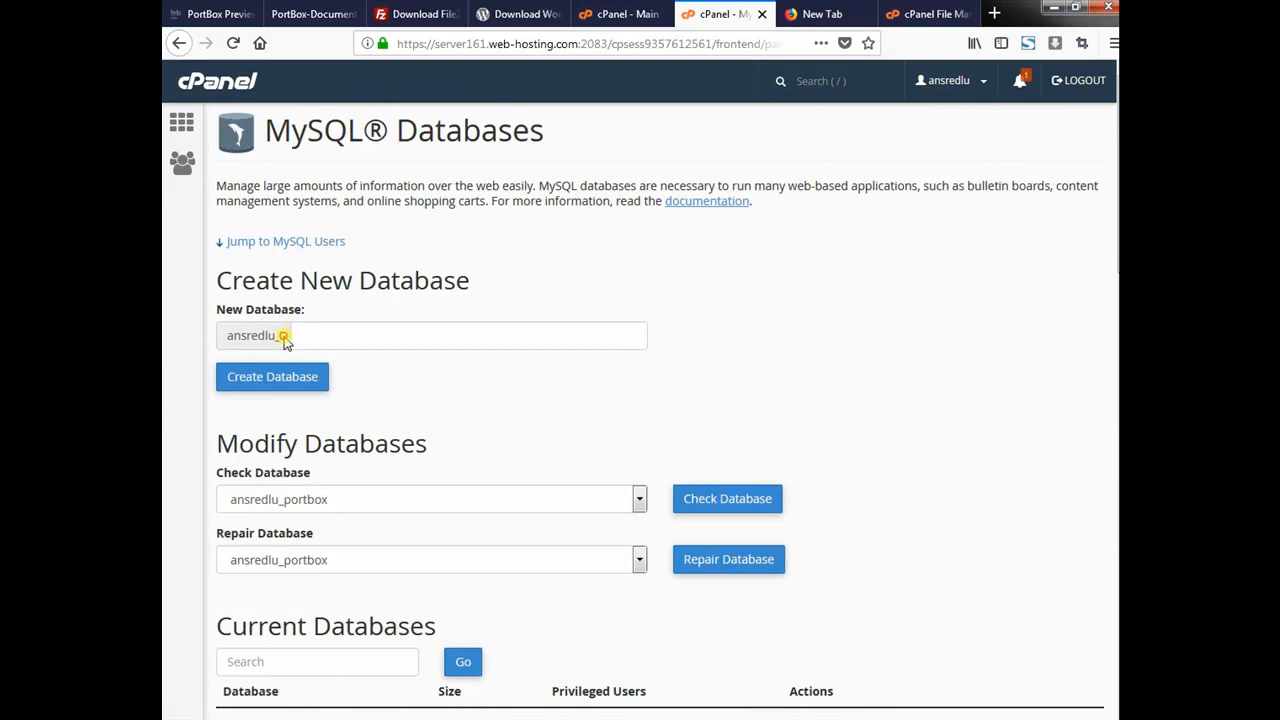
{"action": "left_click_drag", "start_coordinate": [284, 338], "coordinate": [223, 335]}
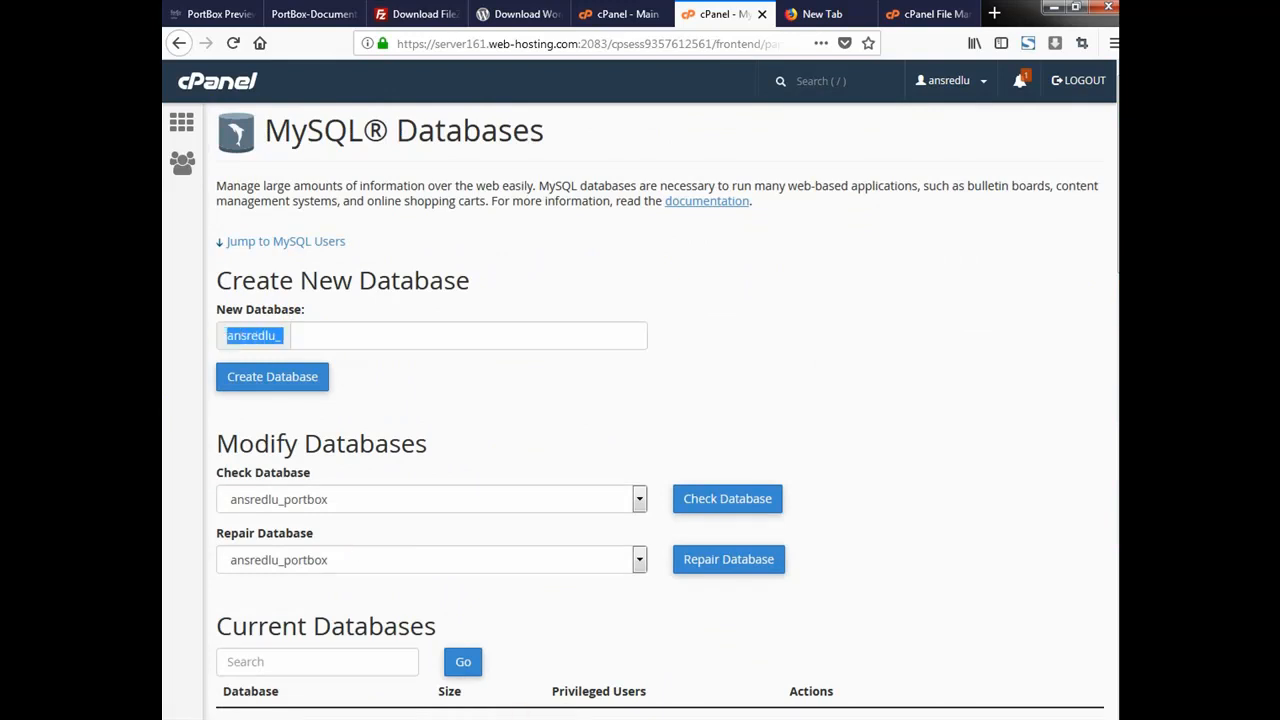
{"action": "left_click", "coordinate": [472, 718]}
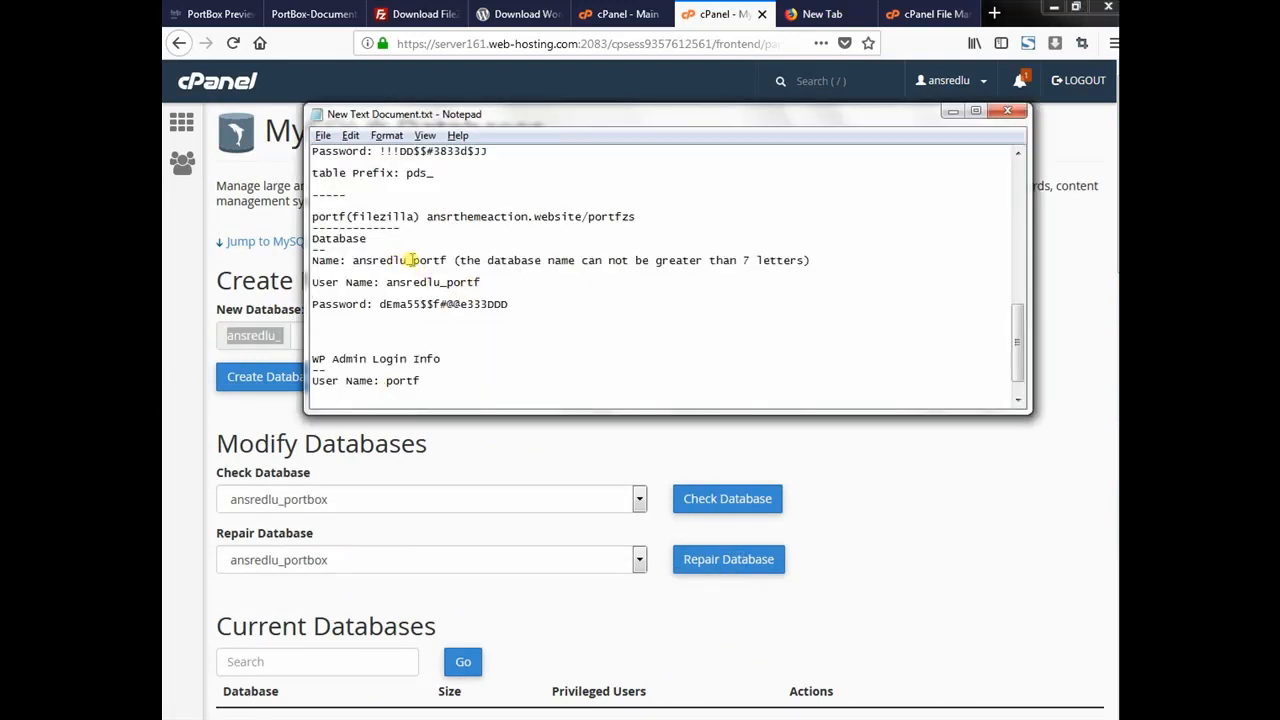
{"action": "left_click_drag", "start_coordinate": [413, 260], "coordinate": [355, 260]}
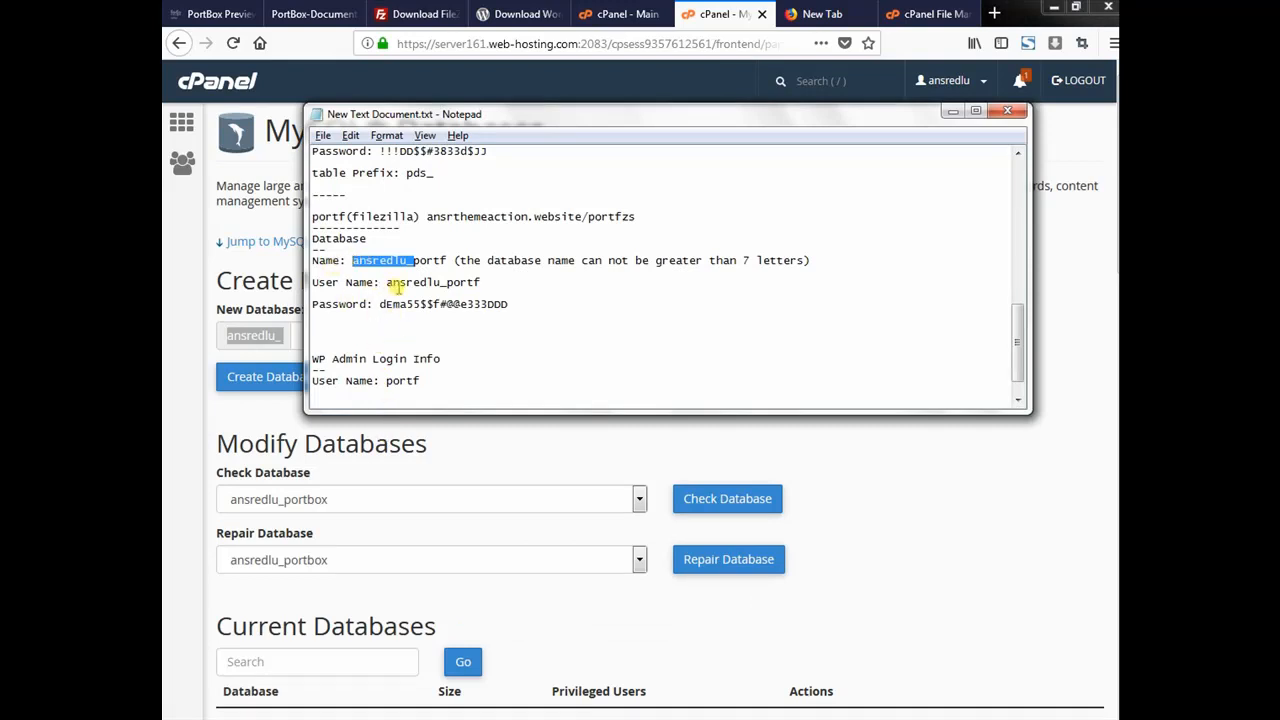
{"action": "left_click_drag", "start_coordinate": [480, 283], "coordinate": [386, 282]}
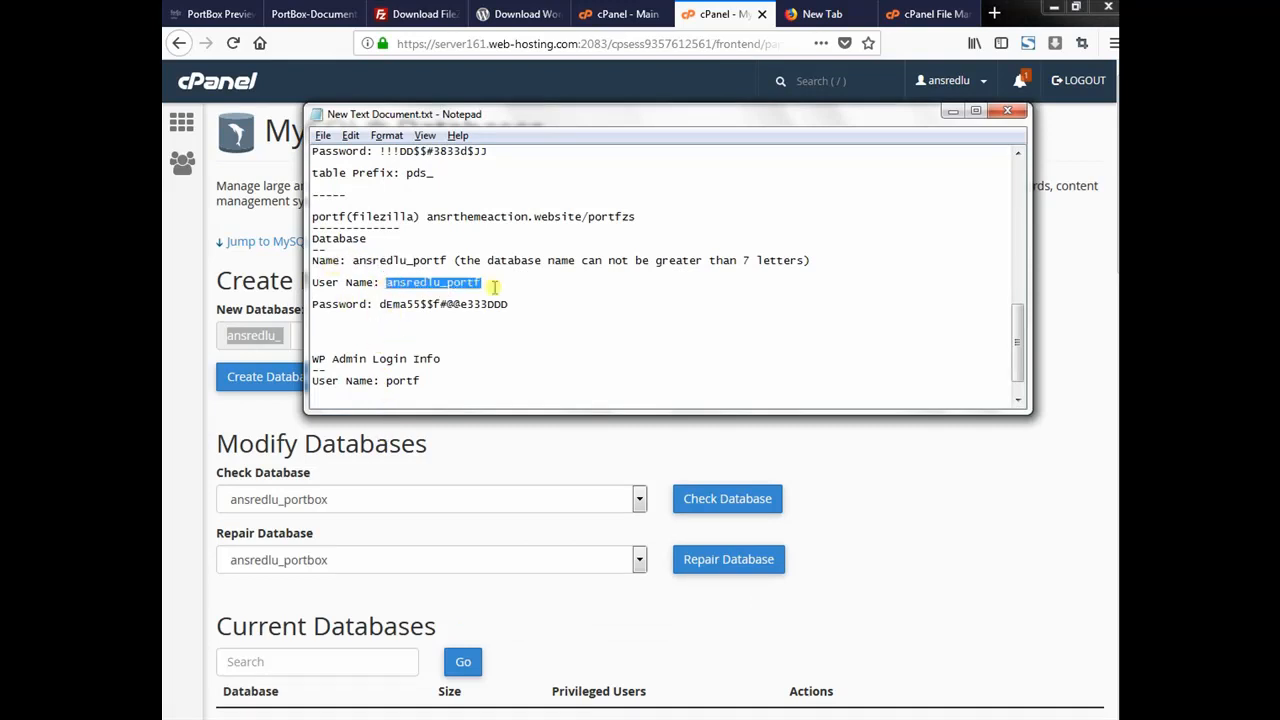
{"action": "left_click", "coordinate": [491, 283]}
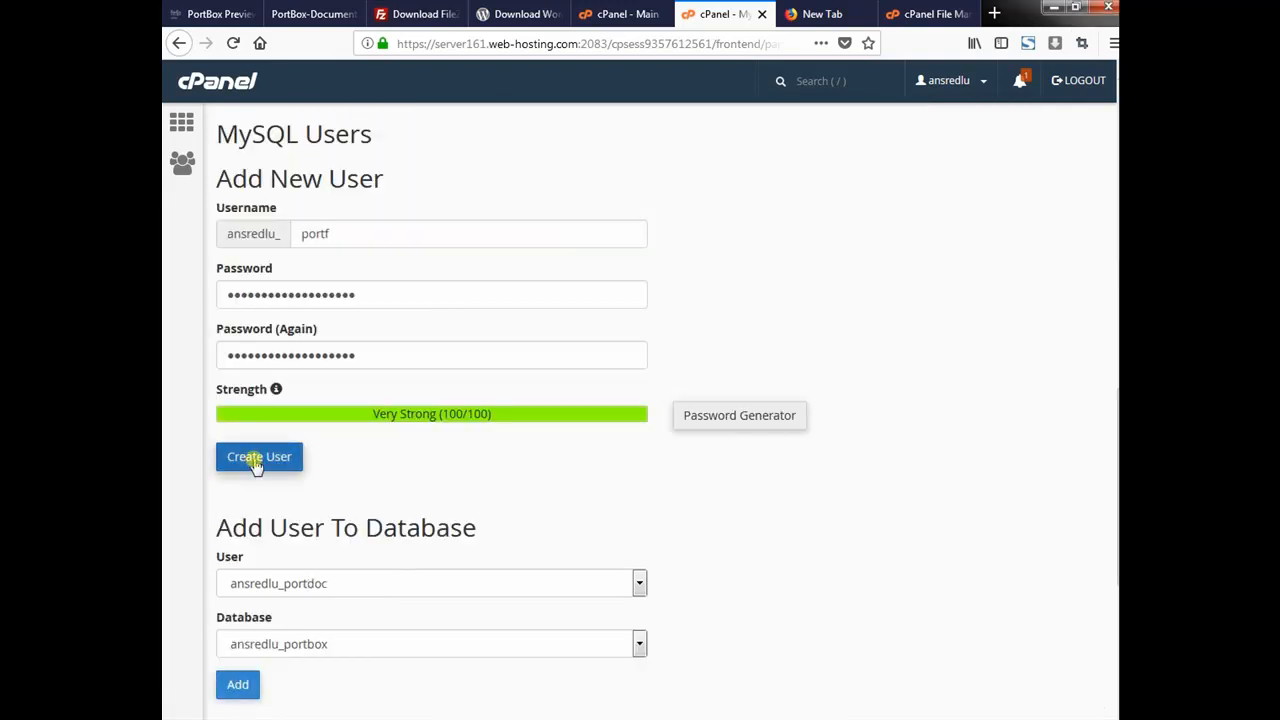
- Create the portf MySQL user and dismiss the browser's offer to update the saved login
{"action": "left_click", "coordinate": [257, 459]}
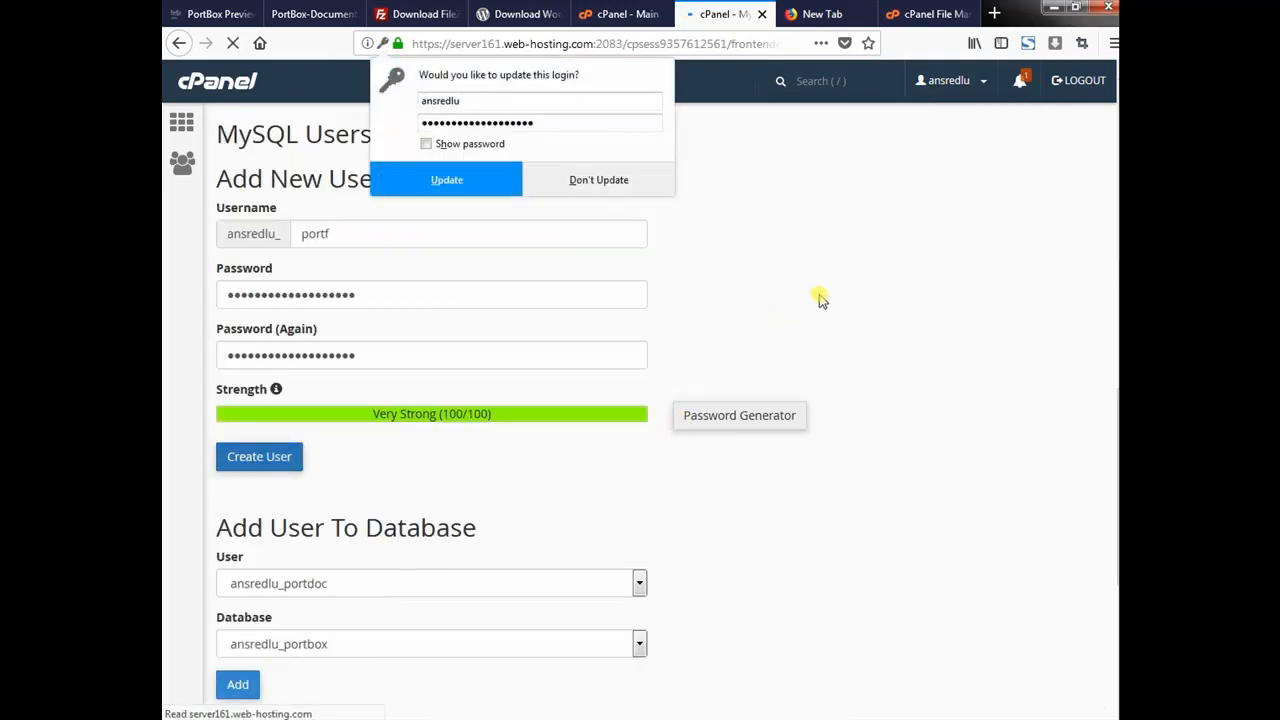
{"action": "left_click", "coordinate": [668, 256]}
{"action": "left_click", "coordinate": [668, 256]}
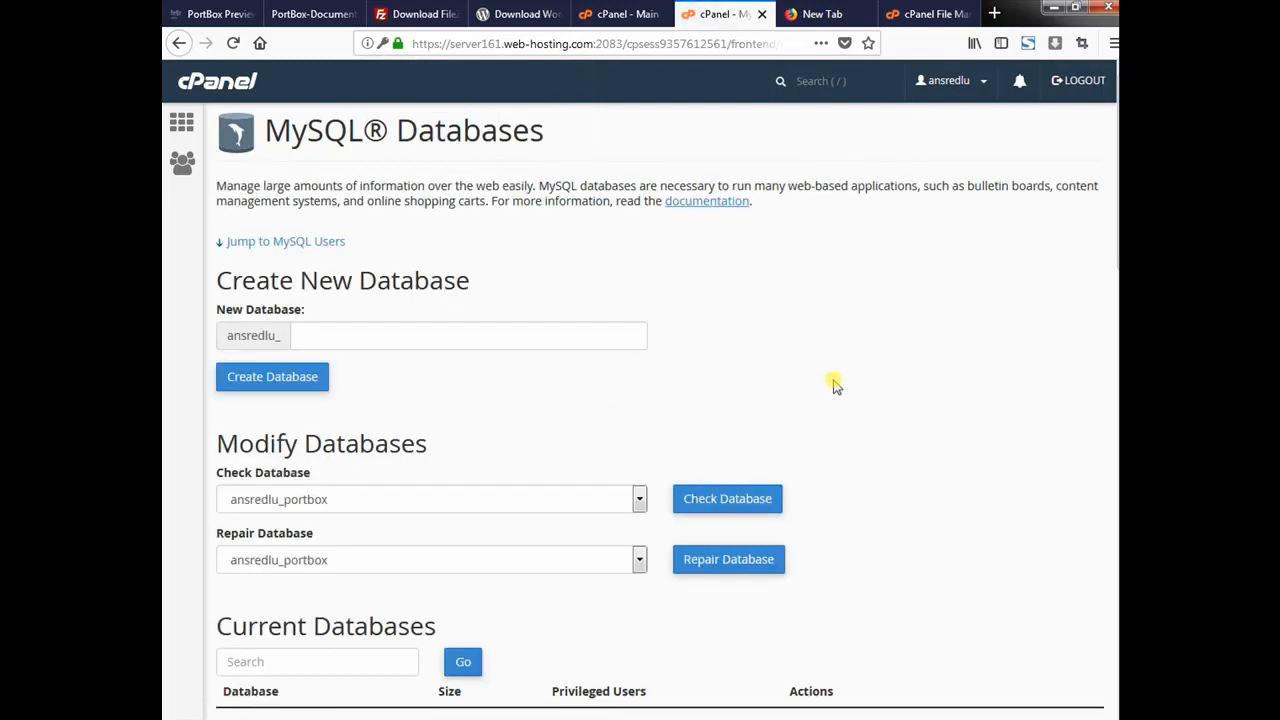
- Add the portf user to the portf database and save the assignment with all privileges
{"action": "scroll", "coordinate": [849, 385], "scroll_direction": "down", "scroll_amount": 7}
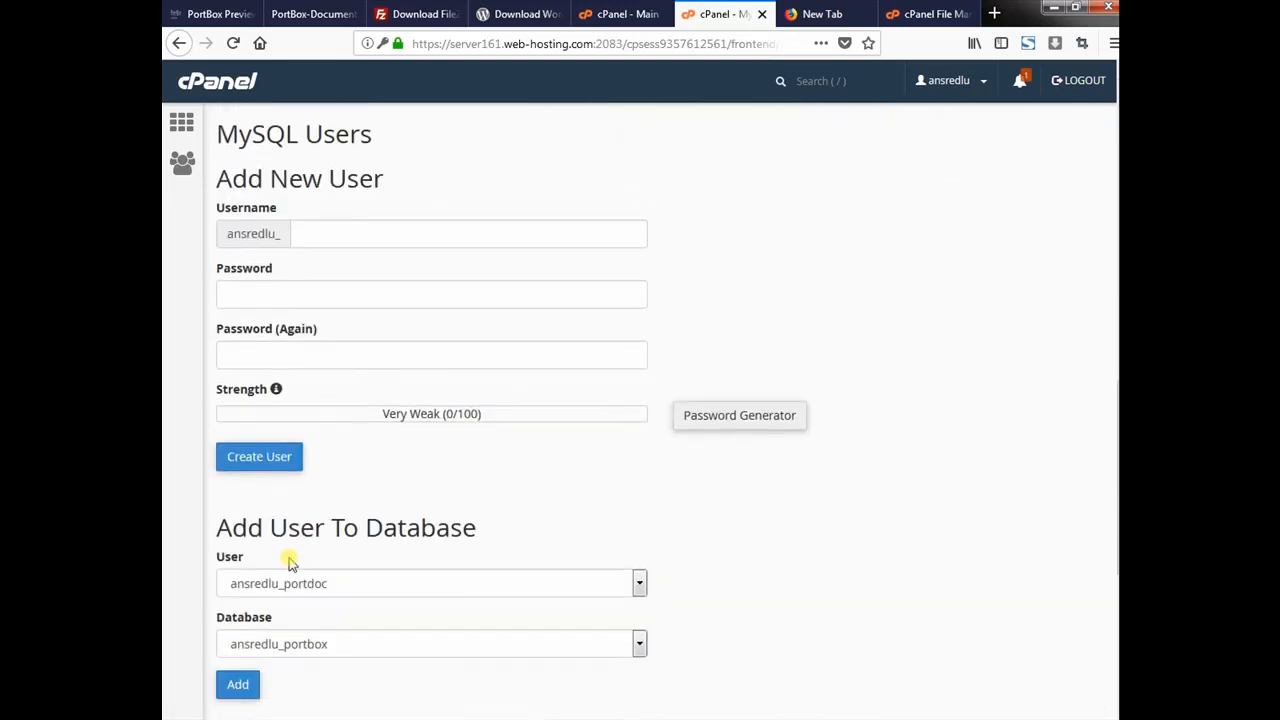
{"action": "left_click", "coordinate": [637, 588]}
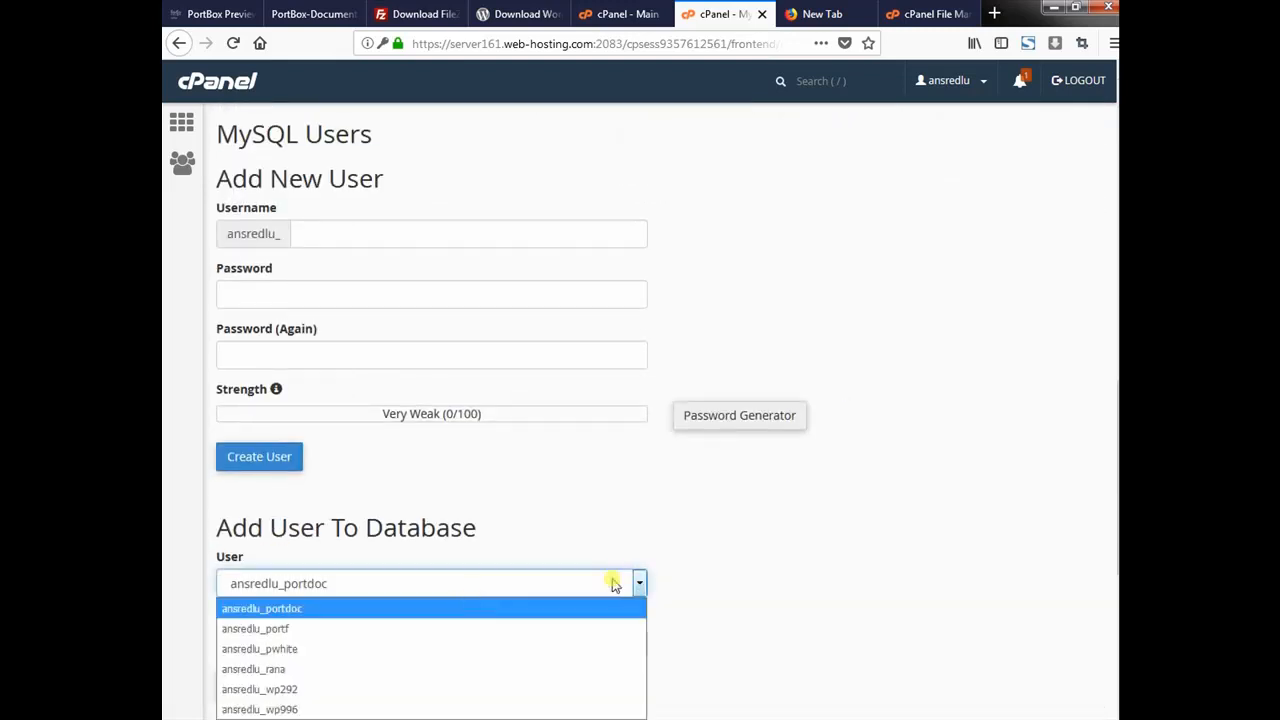
{"action": "scroll", "coordinate": [540, 550], "scroll_direction": "down", "scroll_amount": 3}
{"action": "left_click", "coordinate": [640, 392]}
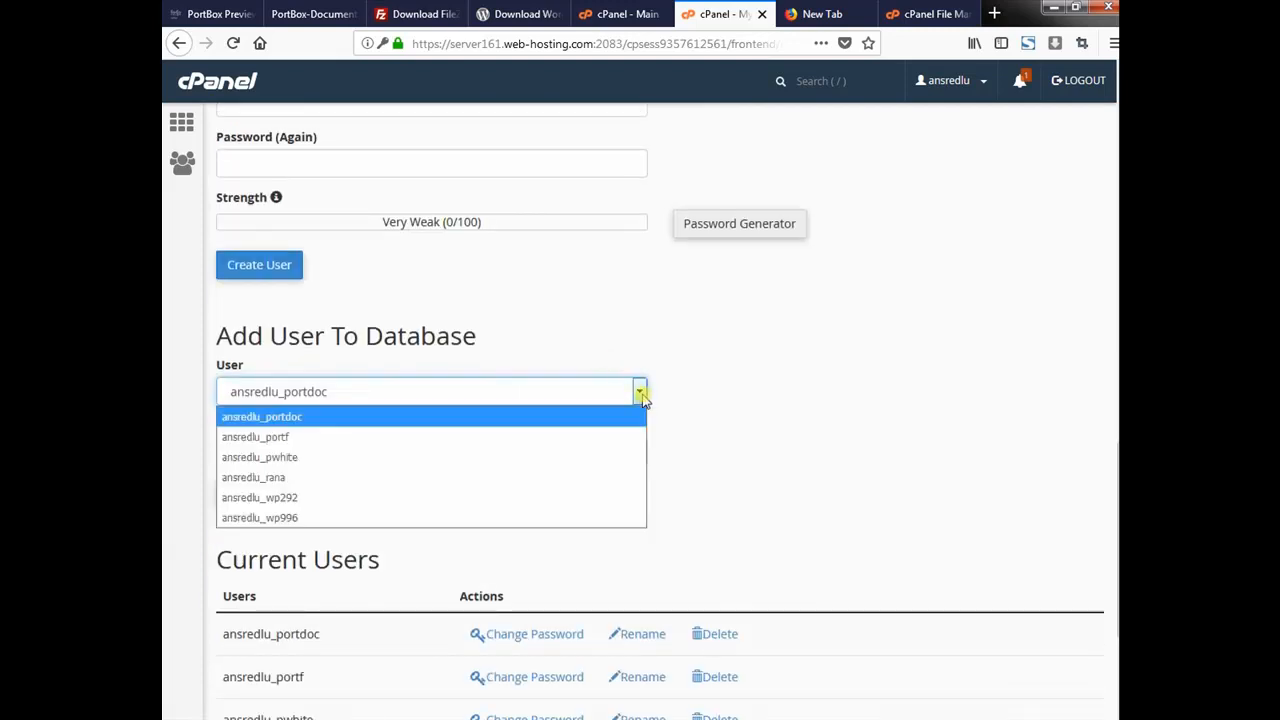
{"action": "left_click", "coordinate": [304, 438]}
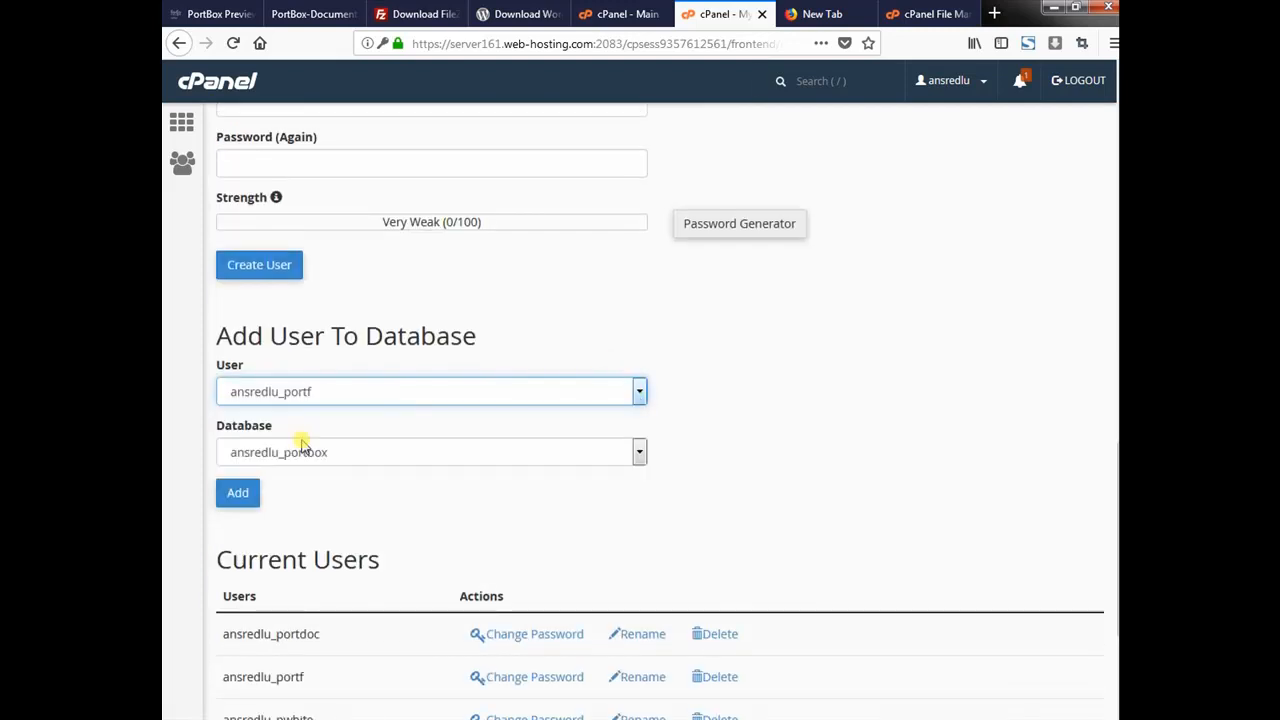
{"action": "left_click", "coordinate": [640, 452]}
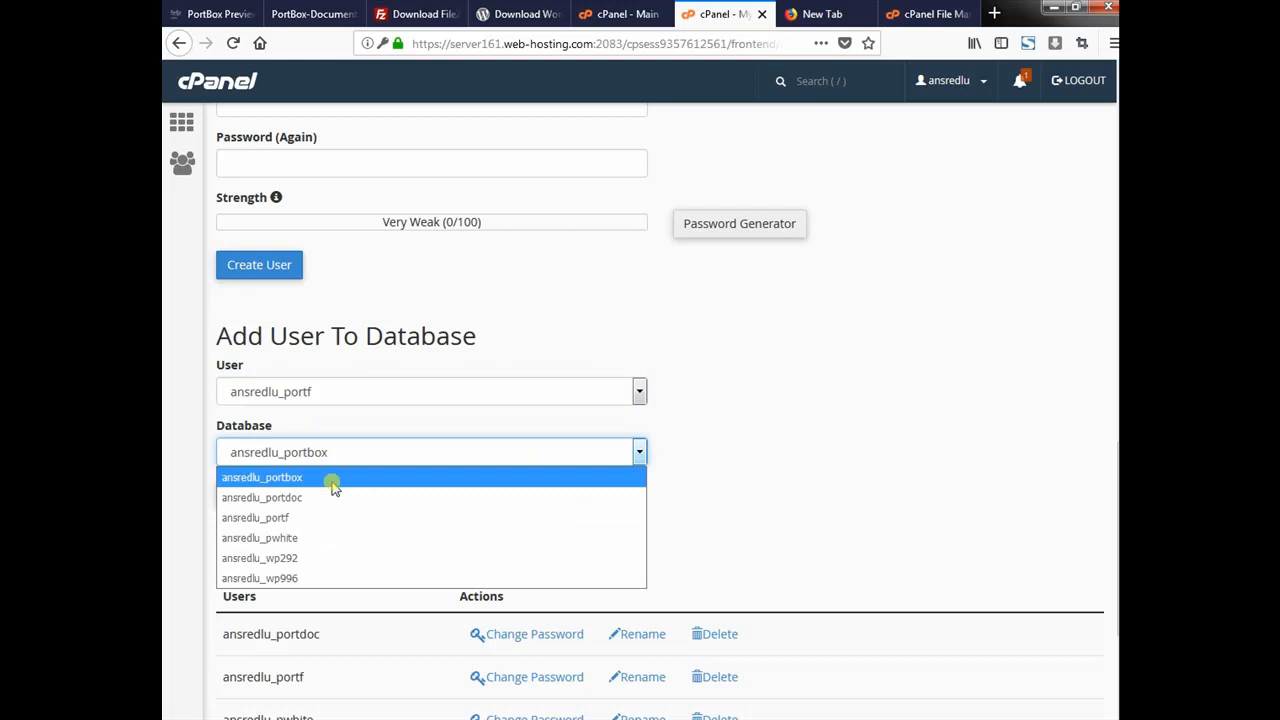
{"action": "left_click", "coordinate": [294, 517]}
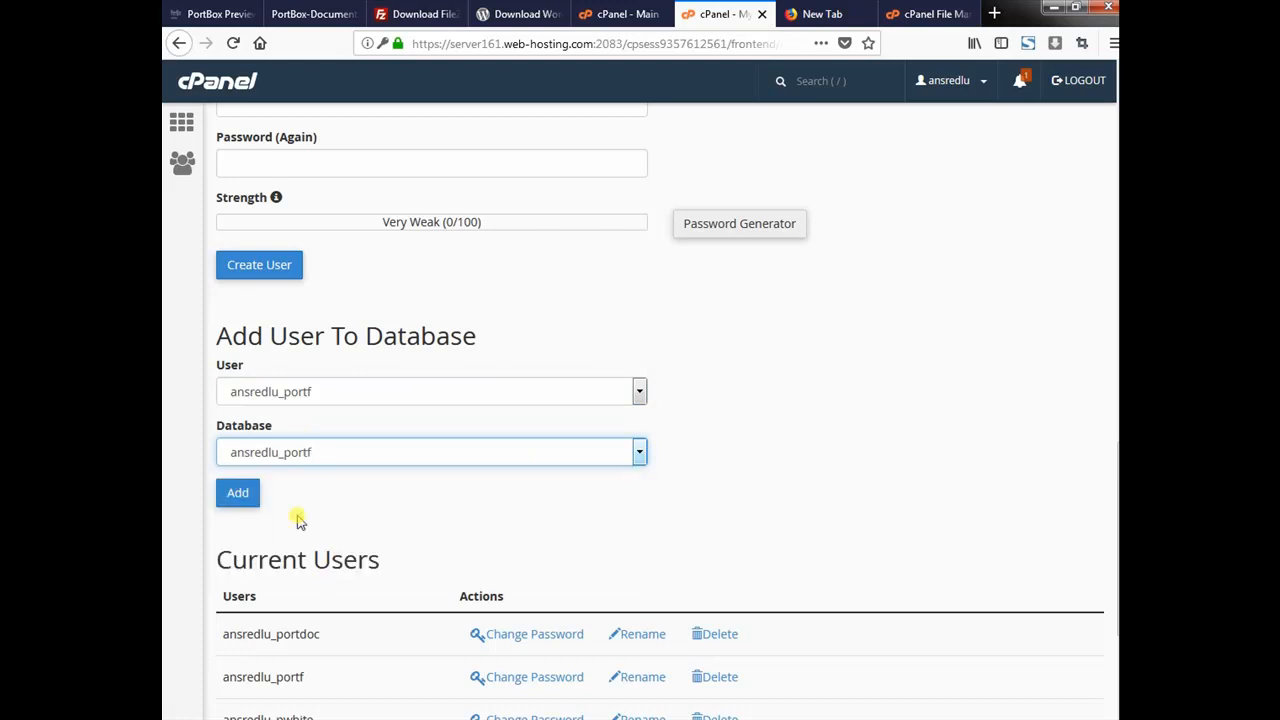
{"action": "left_click", "coordinate": [230, 496]}
{"action": "scroll", "coordinate": [627, 290], "scroll_direction": "down", "scroll_amount": 3}
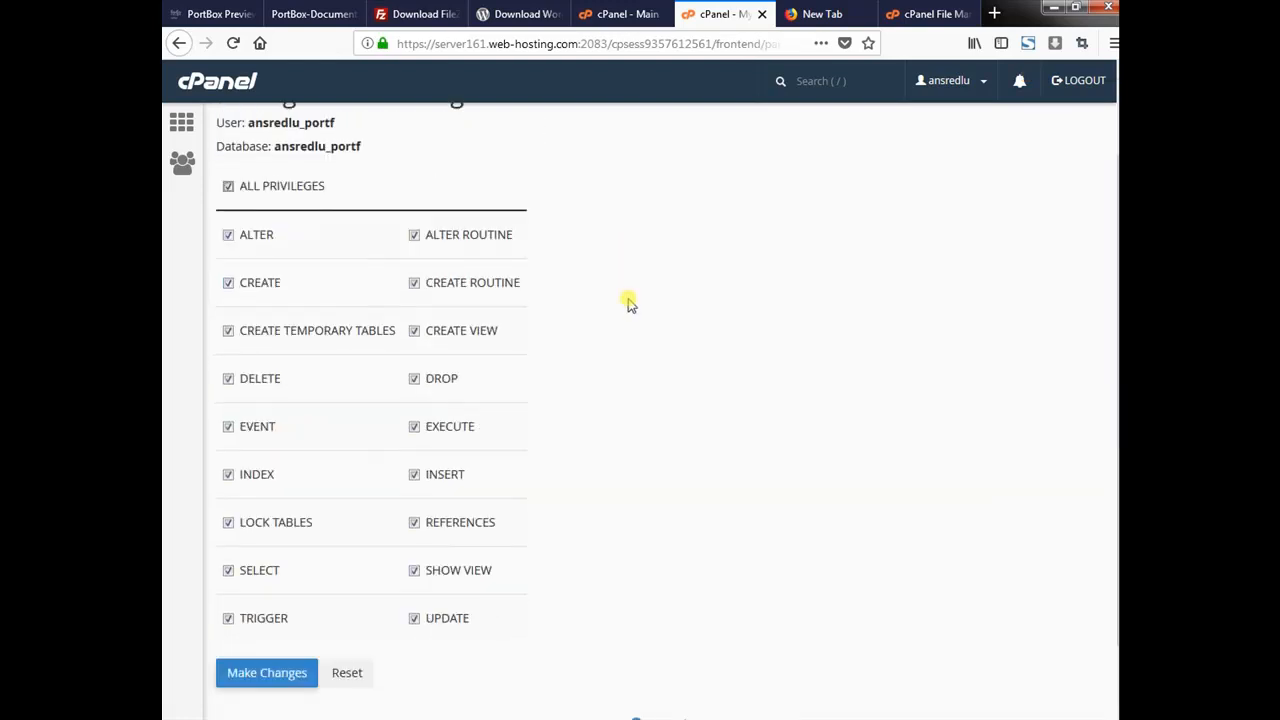
{"action": "left_click", "coordinate": [286, 596]}
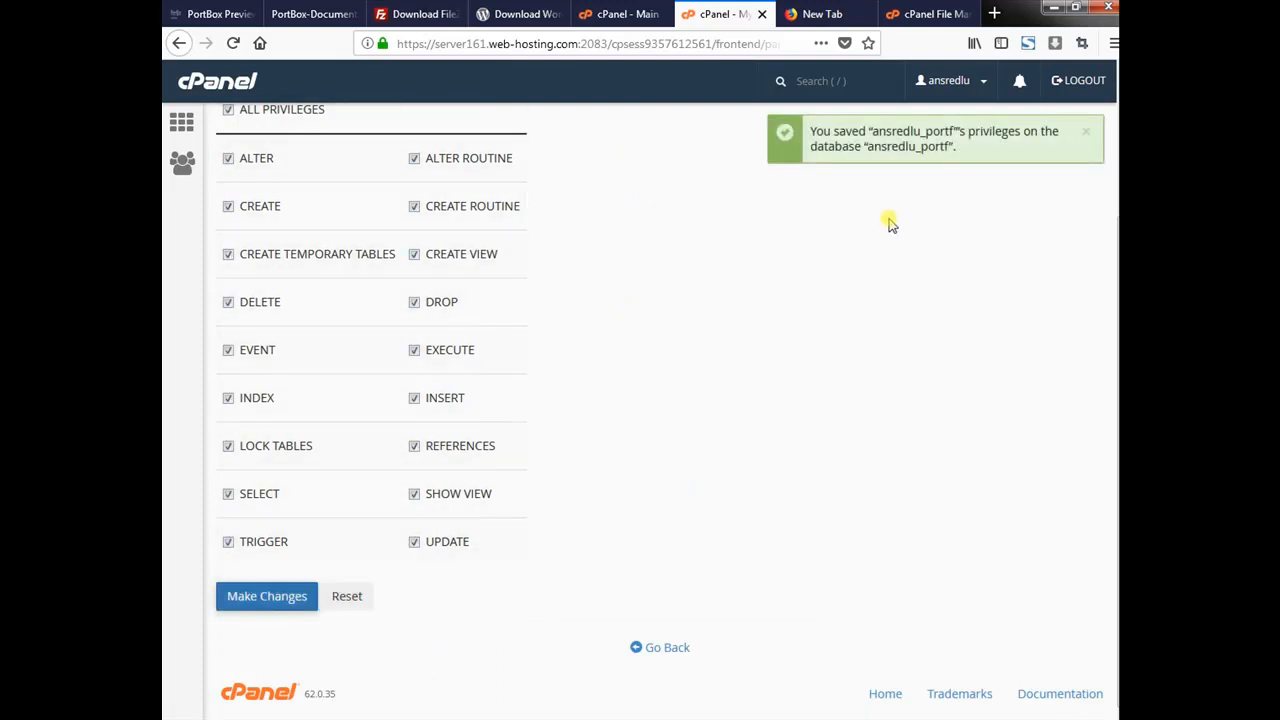
- Switch to FileZilla and connect to server161.web-hosting.com using its saved quickconnect entry
{"action": "left_click", "coordinate": [750, 718]}
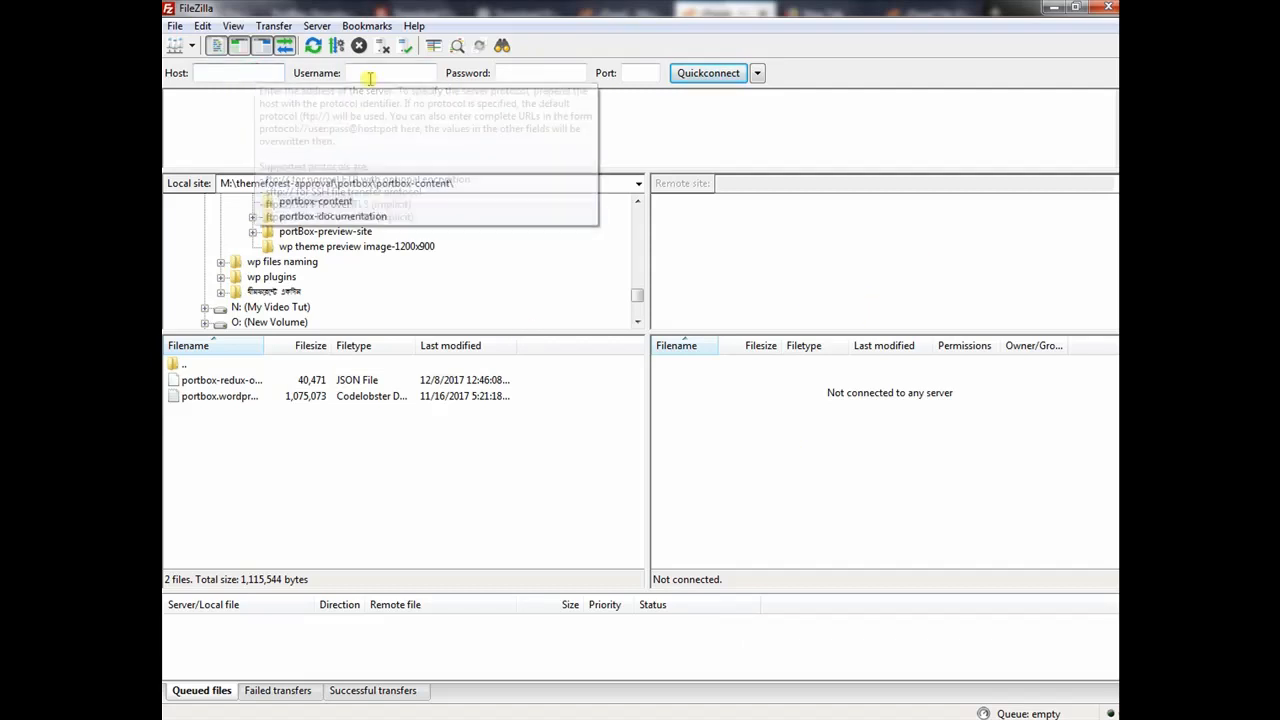
{"action": "left_click", "coordinate": [527, 72]}
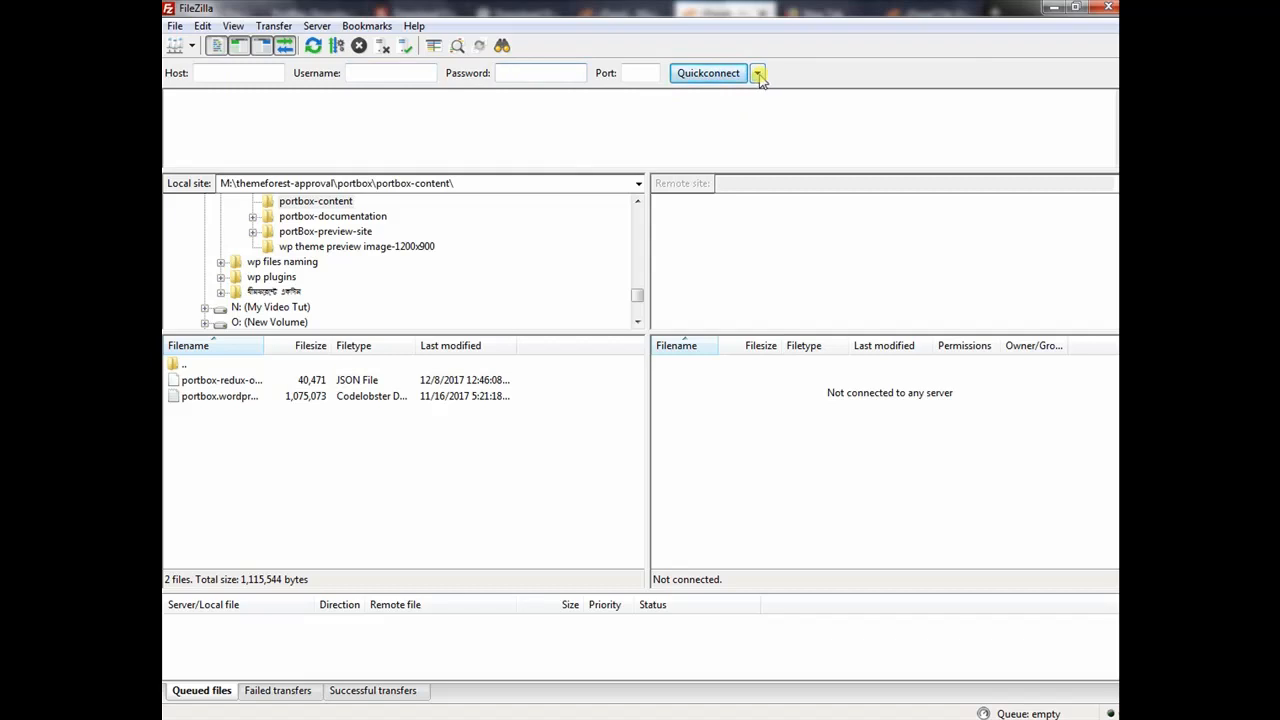
{"action": "left_click", "coordinate": [758, 74]}
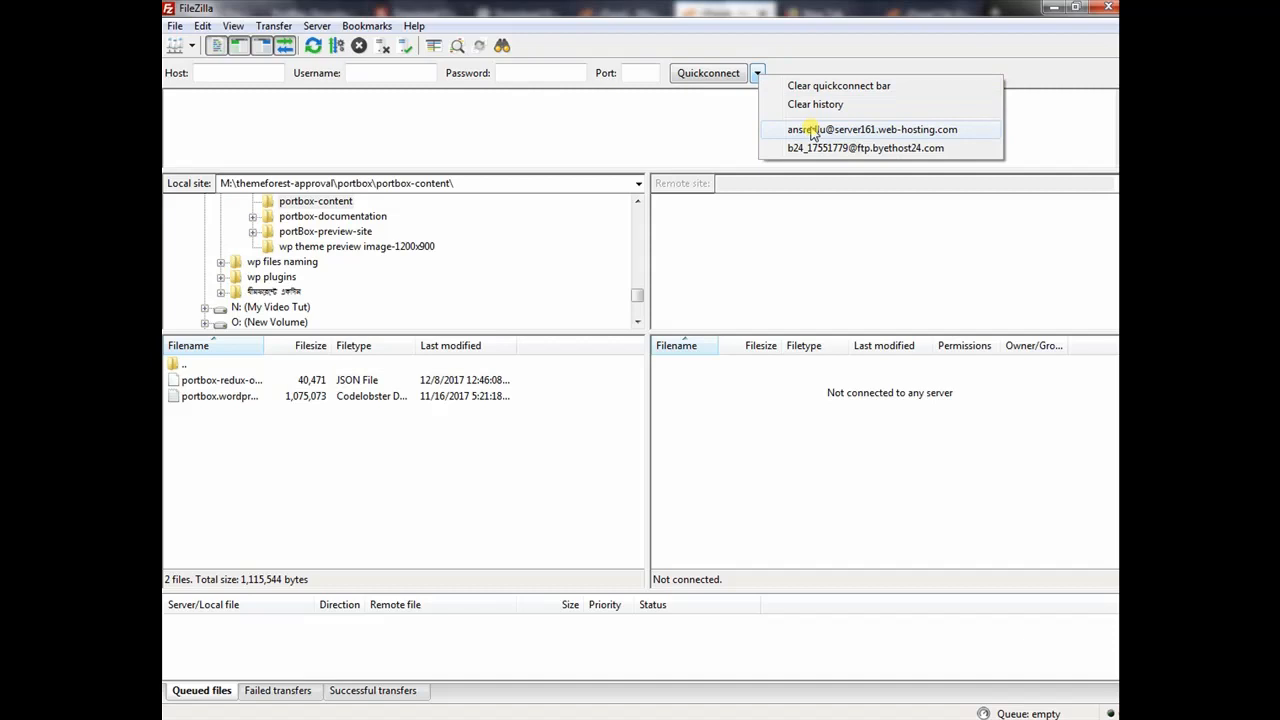
{"action": "left_click", "coordinate": [257, 77]}
{"action": "left_click", "coordinate": [386, 77]}
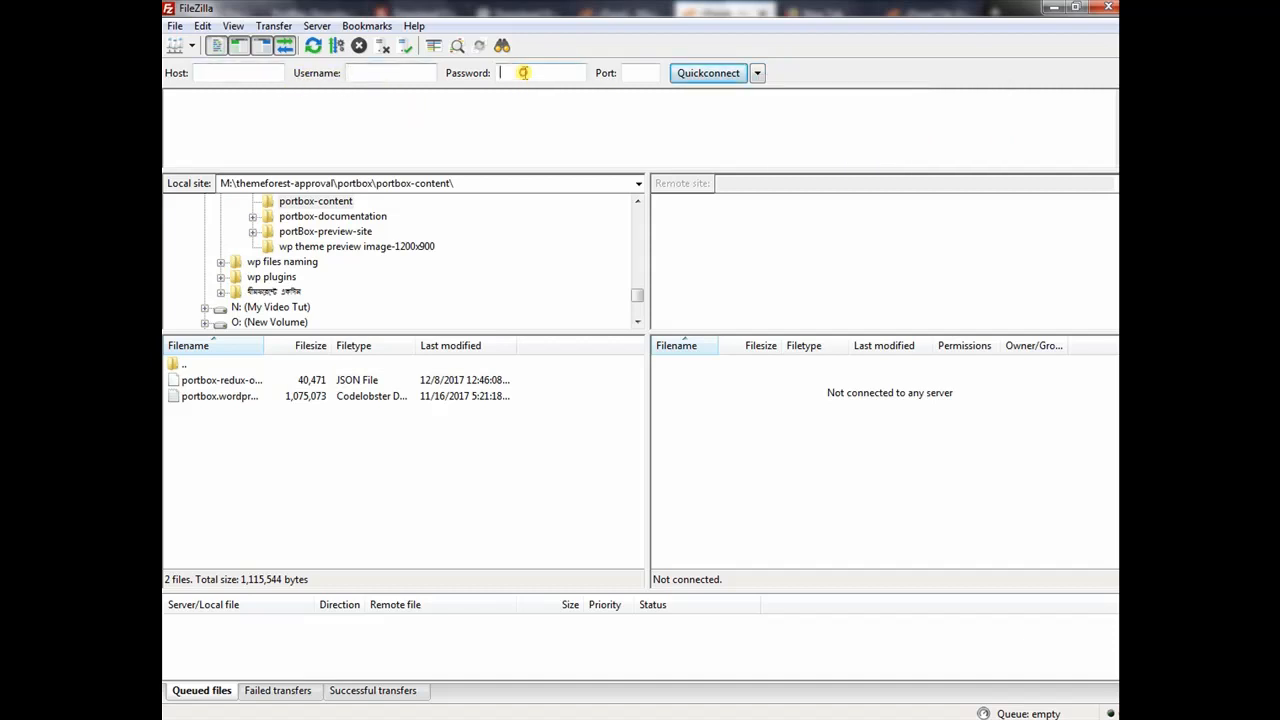
{"action": "left_click", "coordinate": [521, 72]}
{"action": "left_click", "coordinate": [759, 75]}
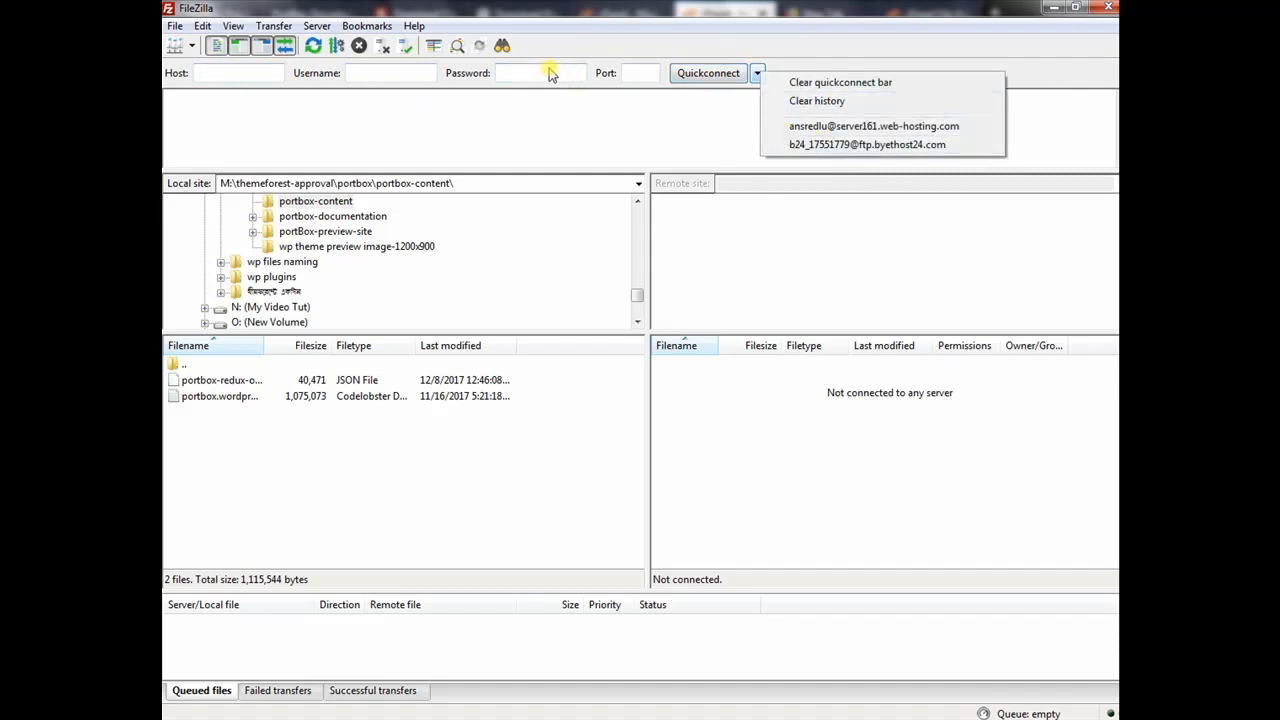
{"action": "left_click", "coordinate": [826, 128]}
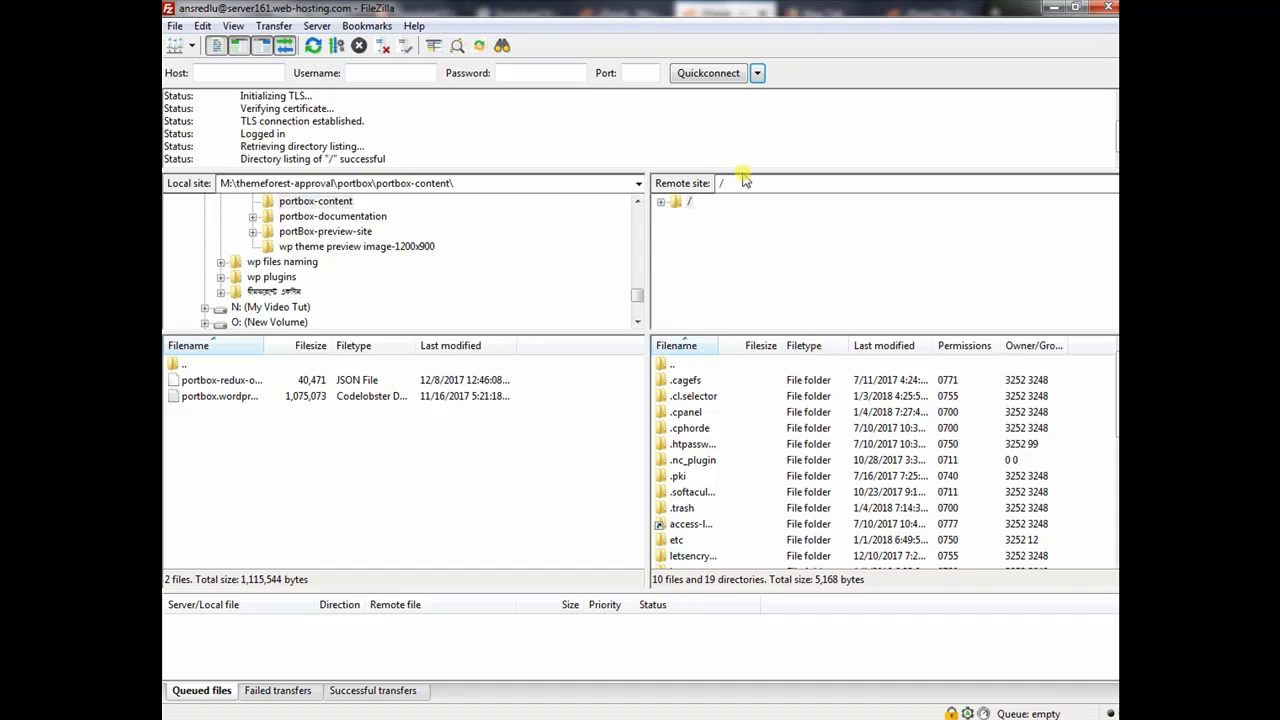
- Expand the remote site's root folder and open the public_html directory
{"action": "left_click", "coordinate": [677, 204]}
{"action": "double_click", "coordinate": [677, 204]}
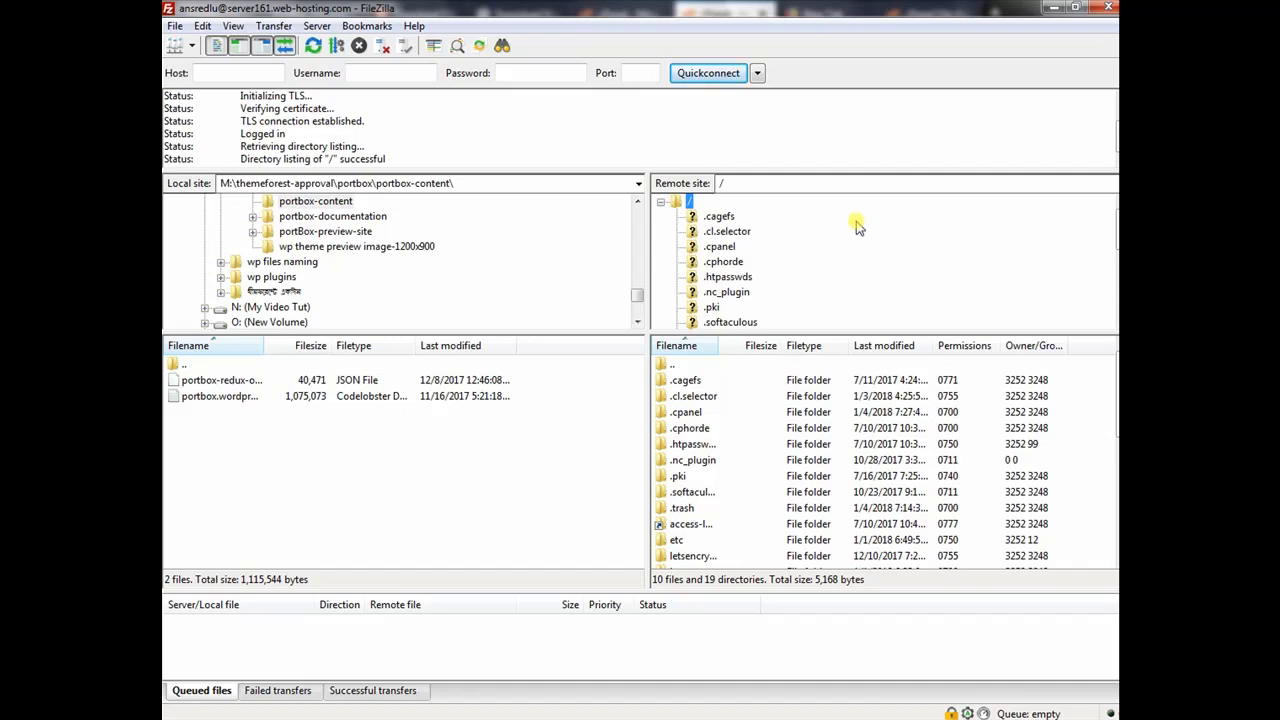
{"action": "scroll", "coordinate": [855, 228], "scroll_direction": "down", "scroll_amount": 3}
{"action": "scroll", "coordinate": [815, 275], "scroll_direction": "down", "scroll_amount": 1}
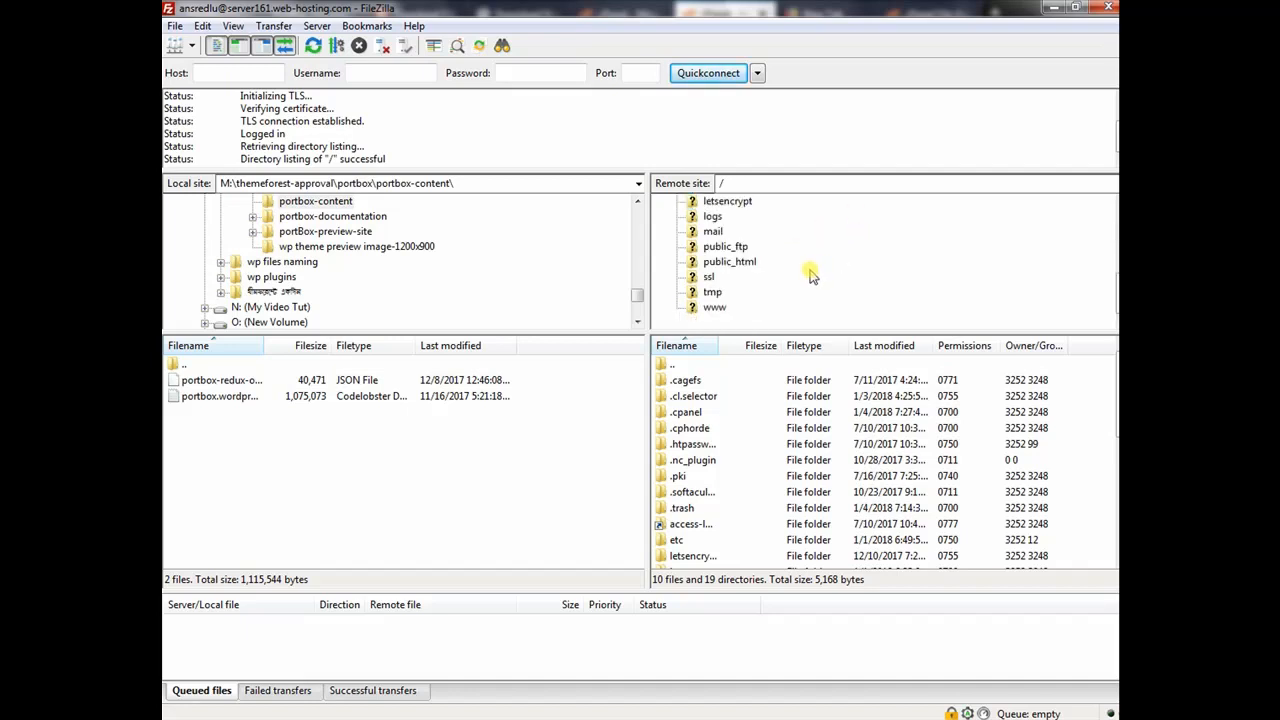
{"action": "left_click", "coordinate": [725, 261]}
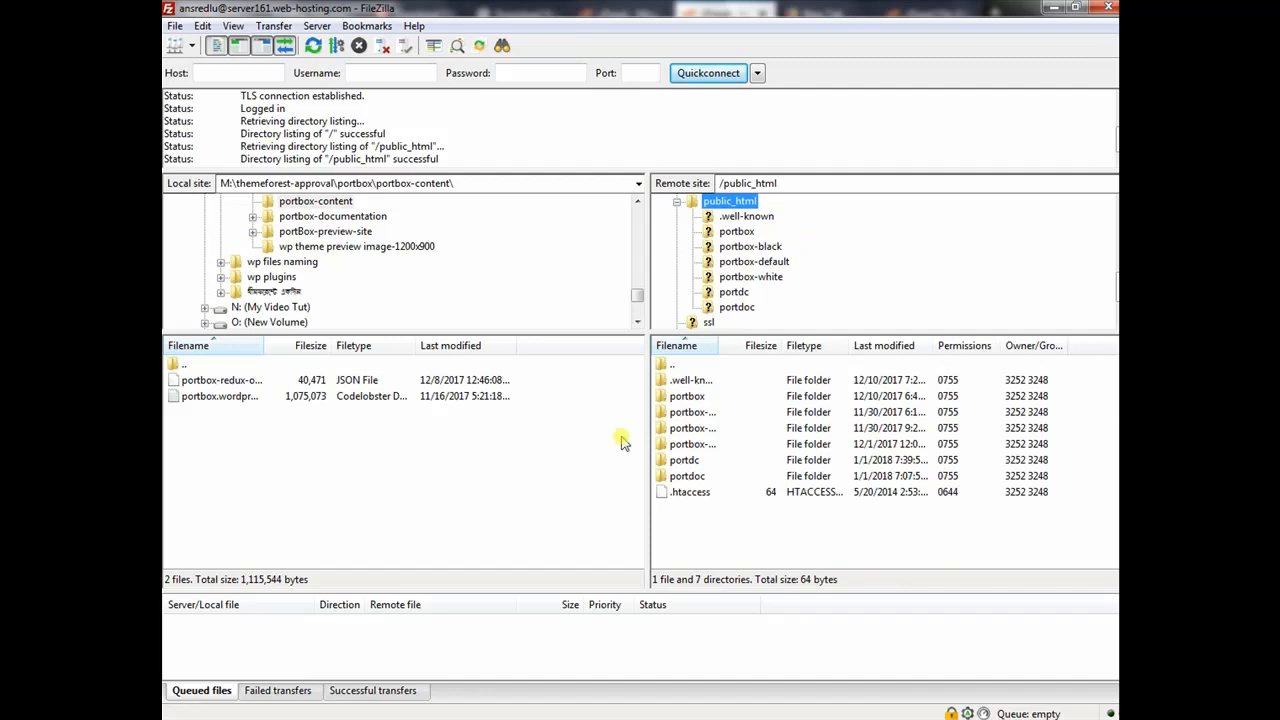
{"action": "left_click", "coordinate": [688, 536]}
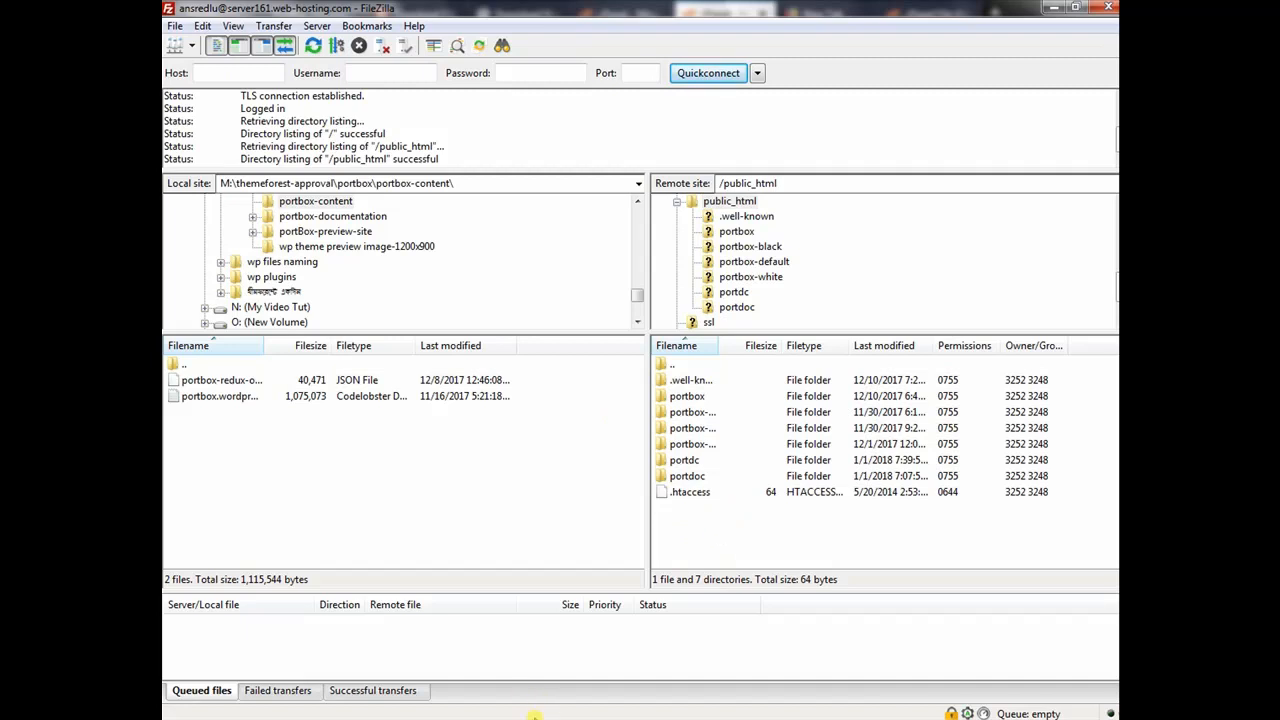
- Switch to the browser, view public_html in the cPanel File Manager, and enter the address ansrthemeaction.website/ in the empty new tab
{"action": "key", "text": "alt+Tab"}
{"action": "left_click", "coordinate": [920, 16]}
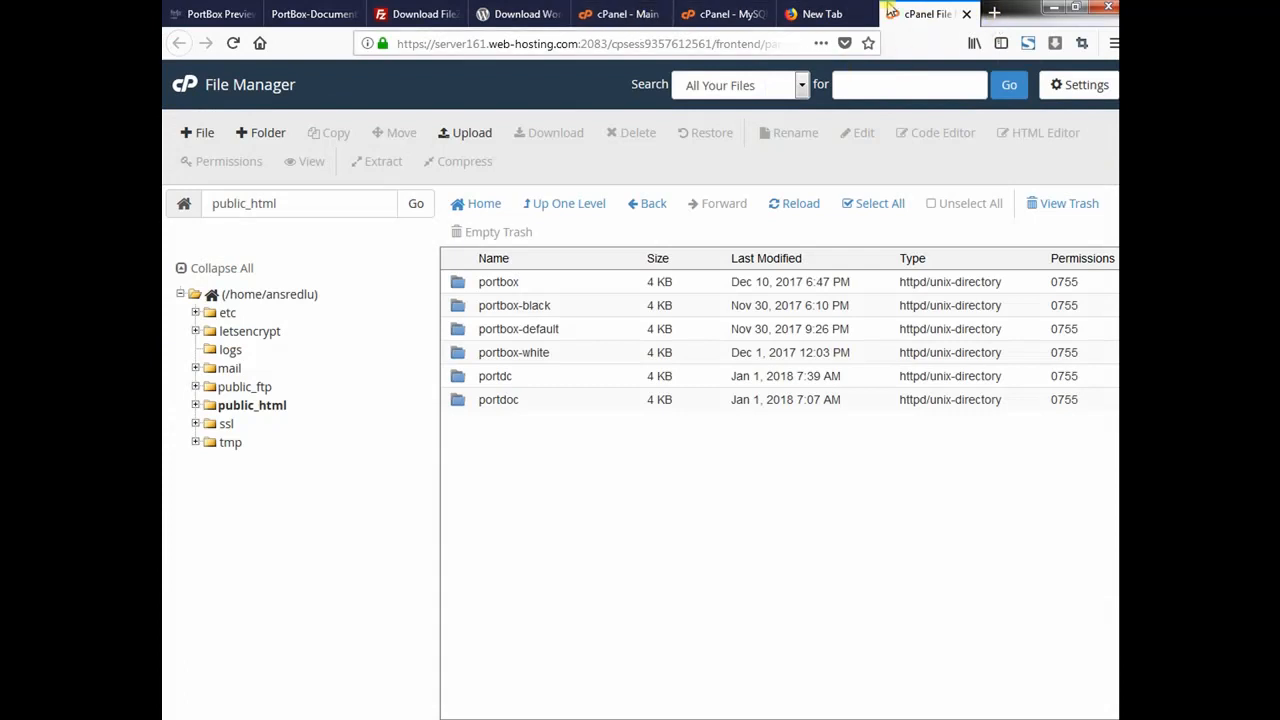
{"action": "left_click", "coordinate": [822, 14]}
{"action": "left_click", "coordinate": [432, 46]}
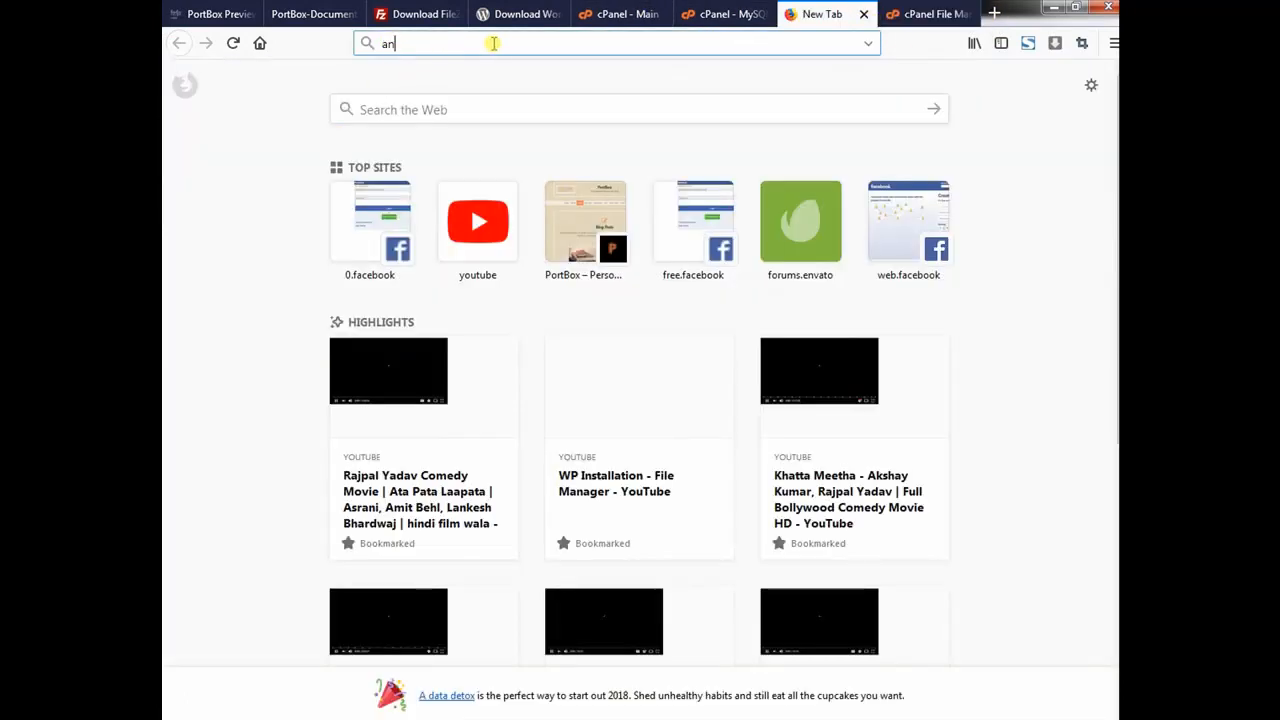
{"action": "type", "text": "srthemeaction.website/"}
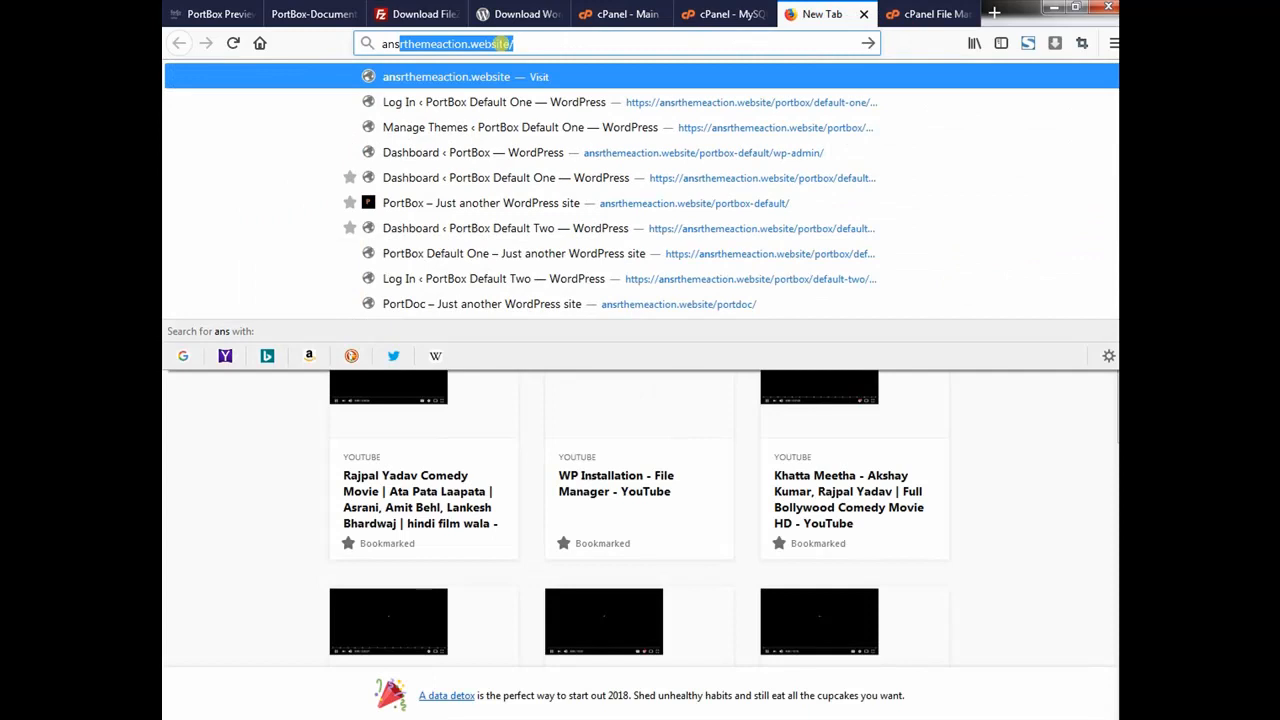
{"action": "key", "text": "Right"}
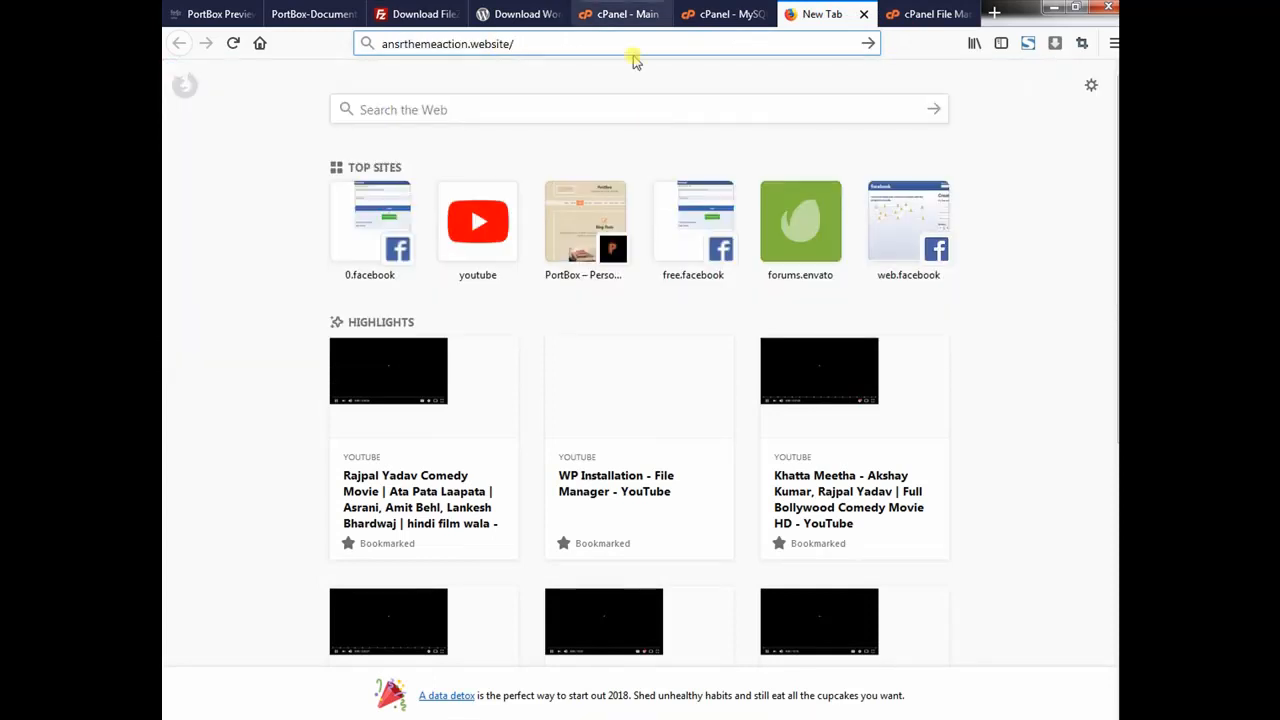
- Switch to FileZilla and go through the existing site folders in the remote public_html directory
{"action": "left_click", "coordinate": [668, 718]}
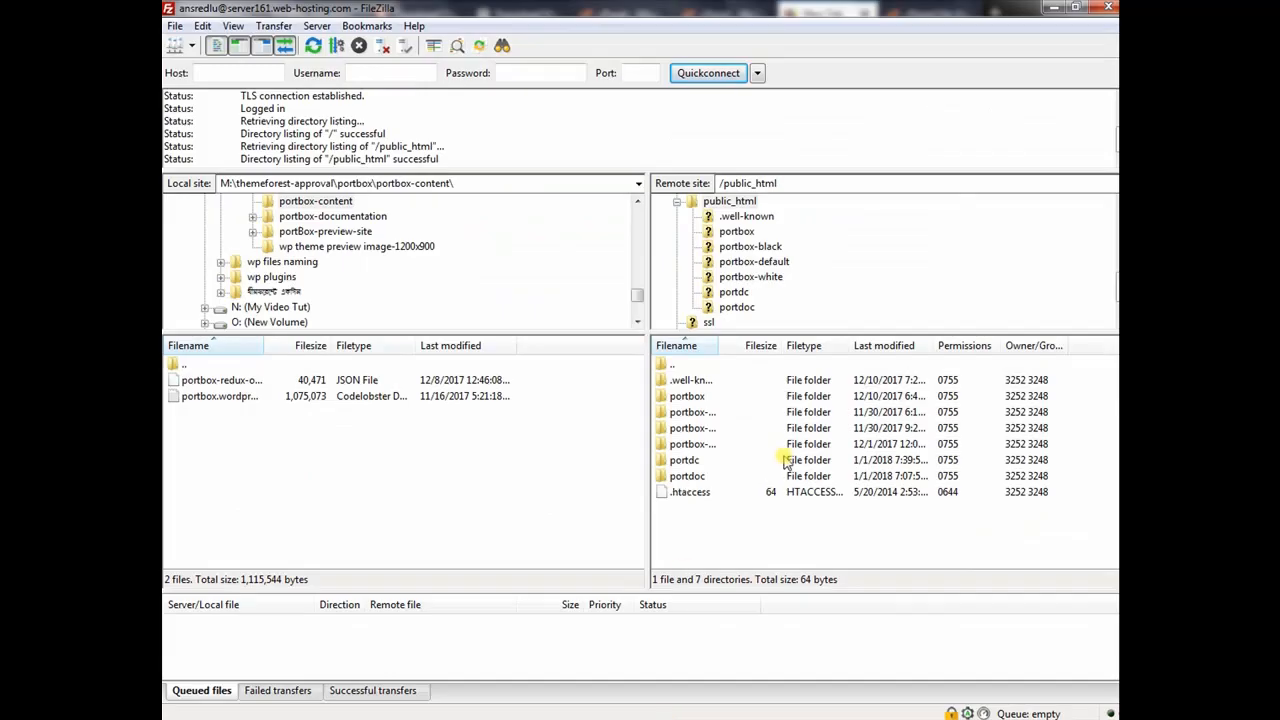
{"action": "left_click", "coordinate": [692, 397]}
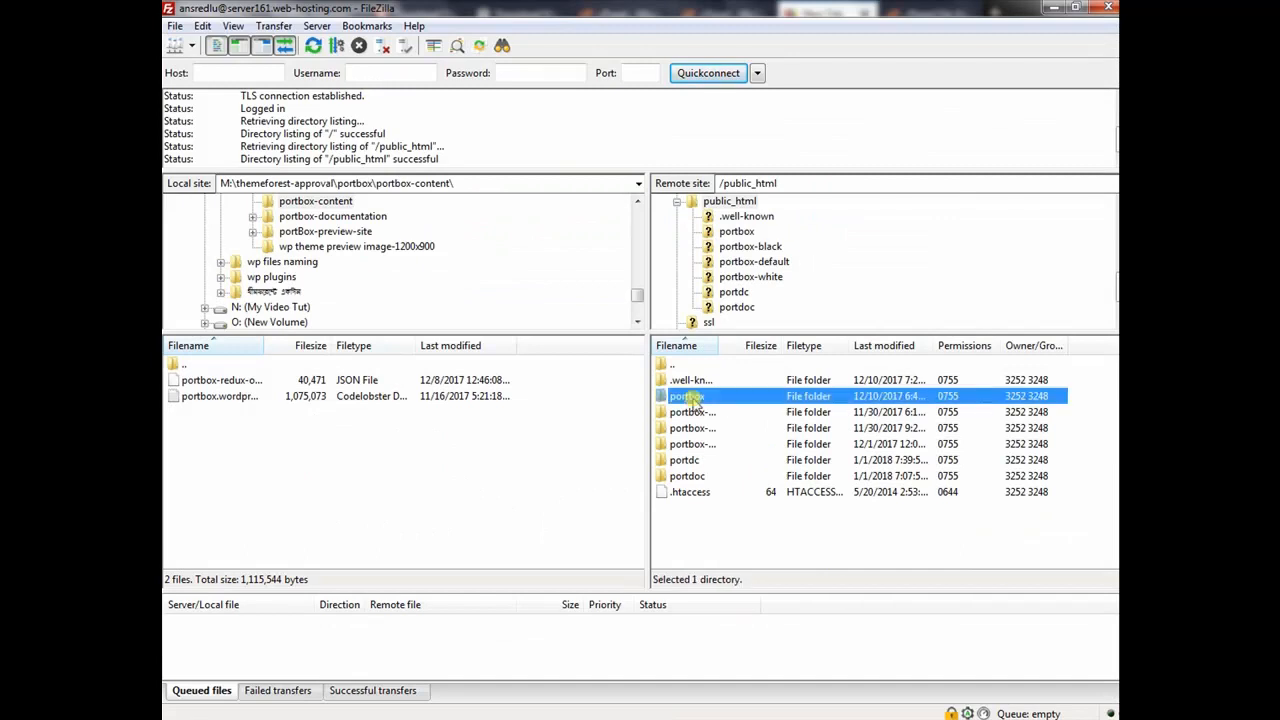
{"action": "left_click", "coordinate": [692, 413]}
{"action": "left_click", "coordinate": [693, 428]}
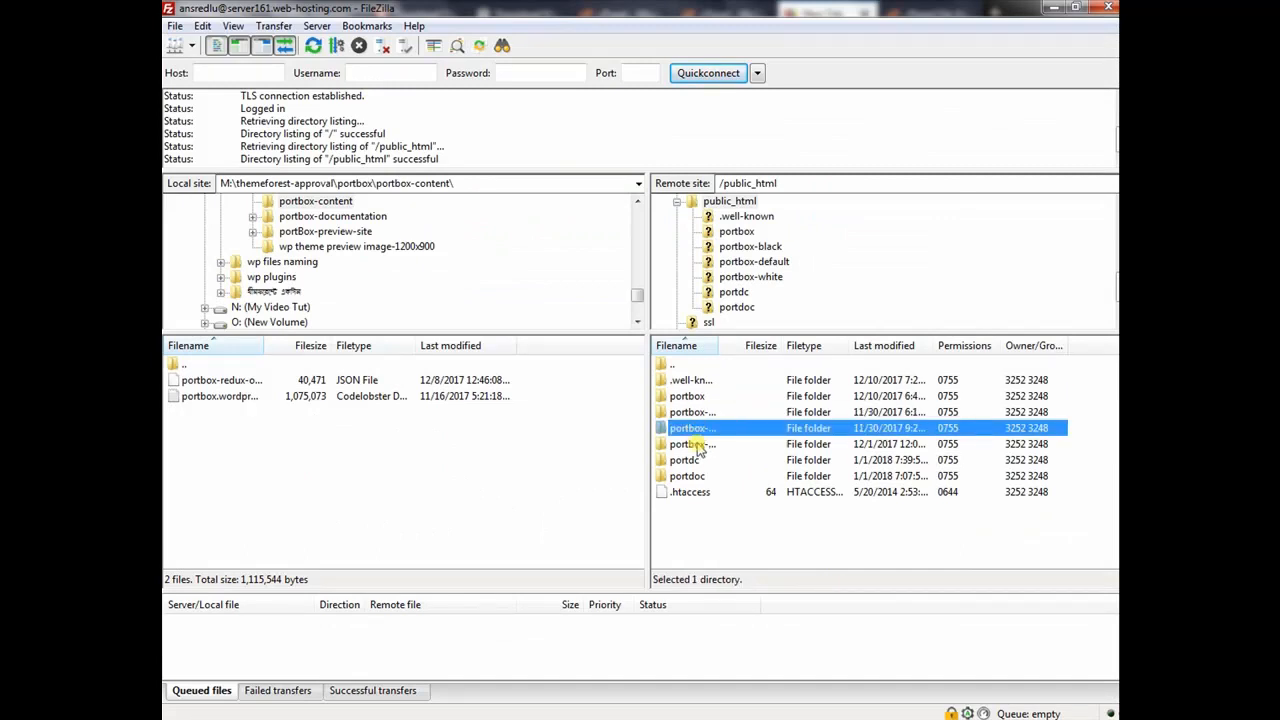
{"action": "left_click", "coordinate": [692, 444]}
{"action": "left_click", "coordinate": [691, 460]}
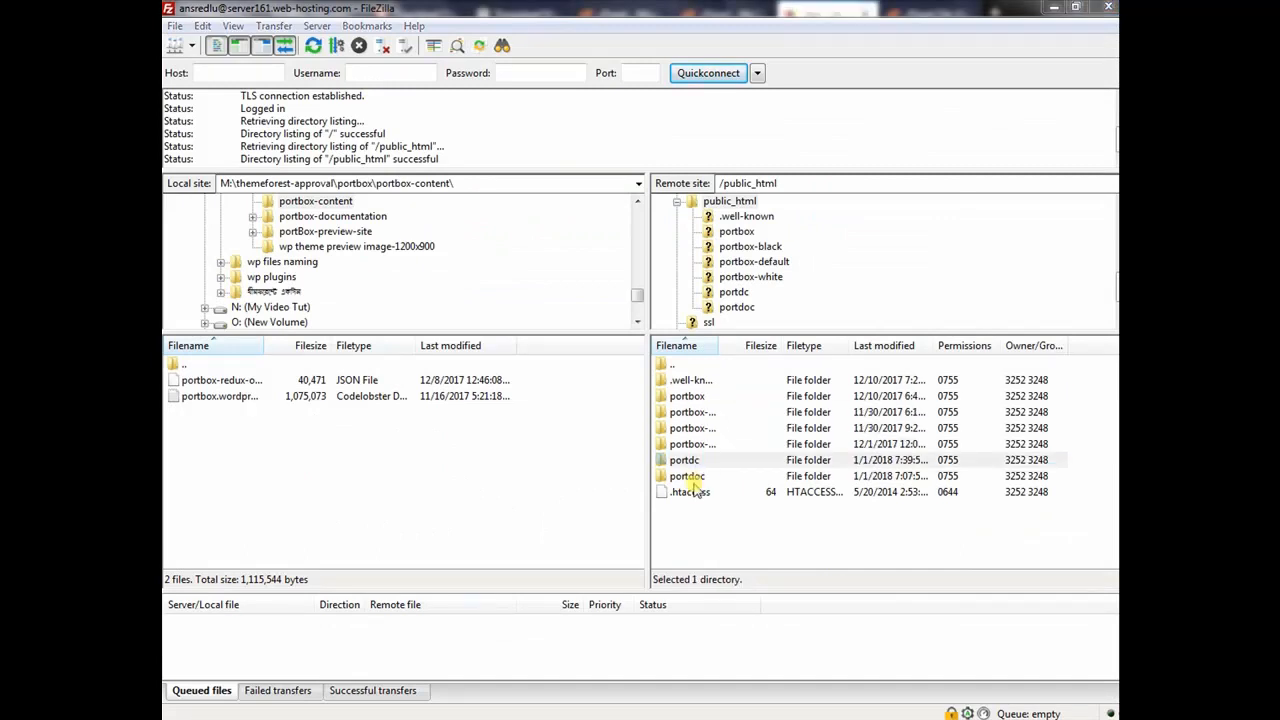
- Create a new directory named portf inside the remote public_html directory and open it
{"action": "left_click", "coordinate": [684, 525]}
{"action": "right_click", "coordinate": [686, 527]}
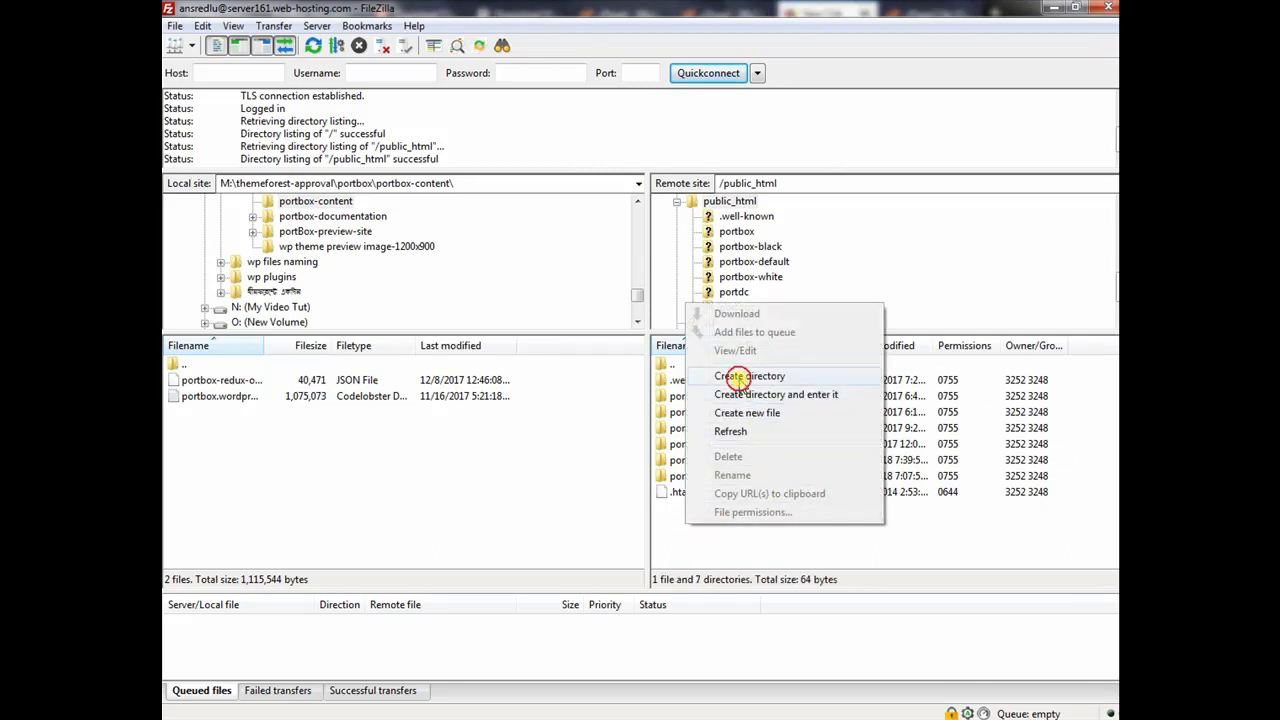
{"action": "left_click", "coordinate": [740, 377]}
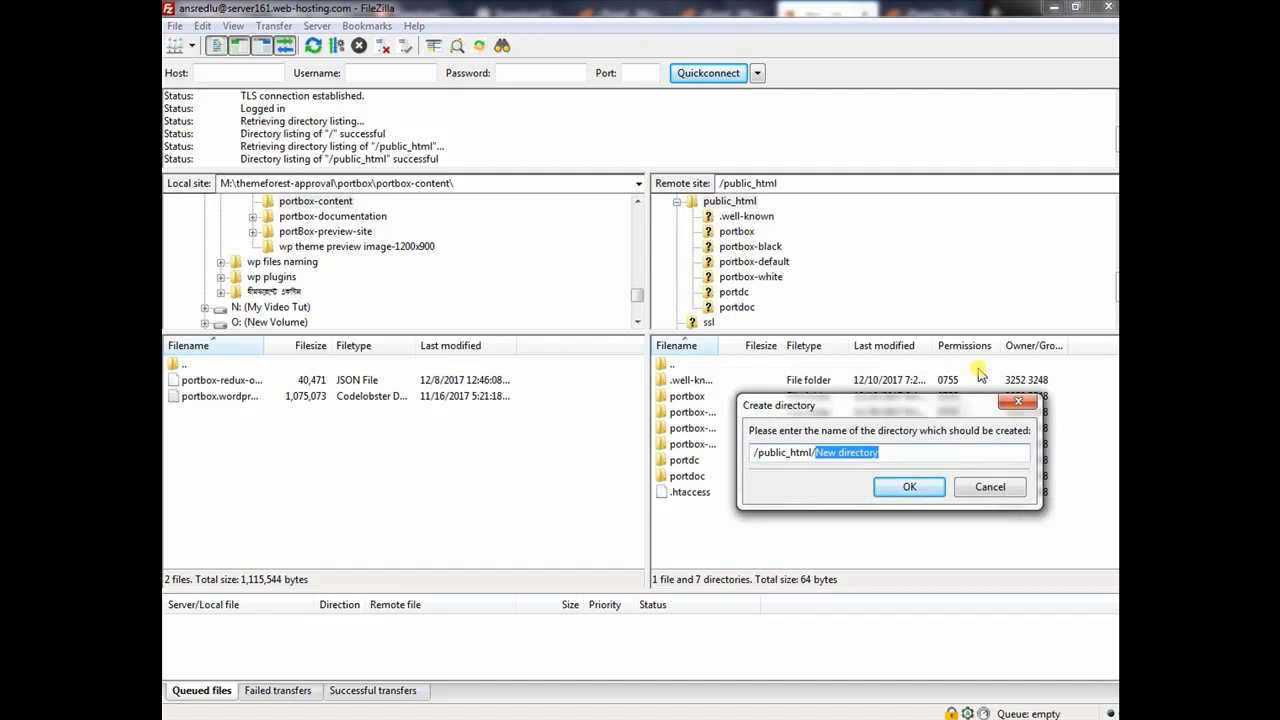
{"action": "type", "text": "portf"}
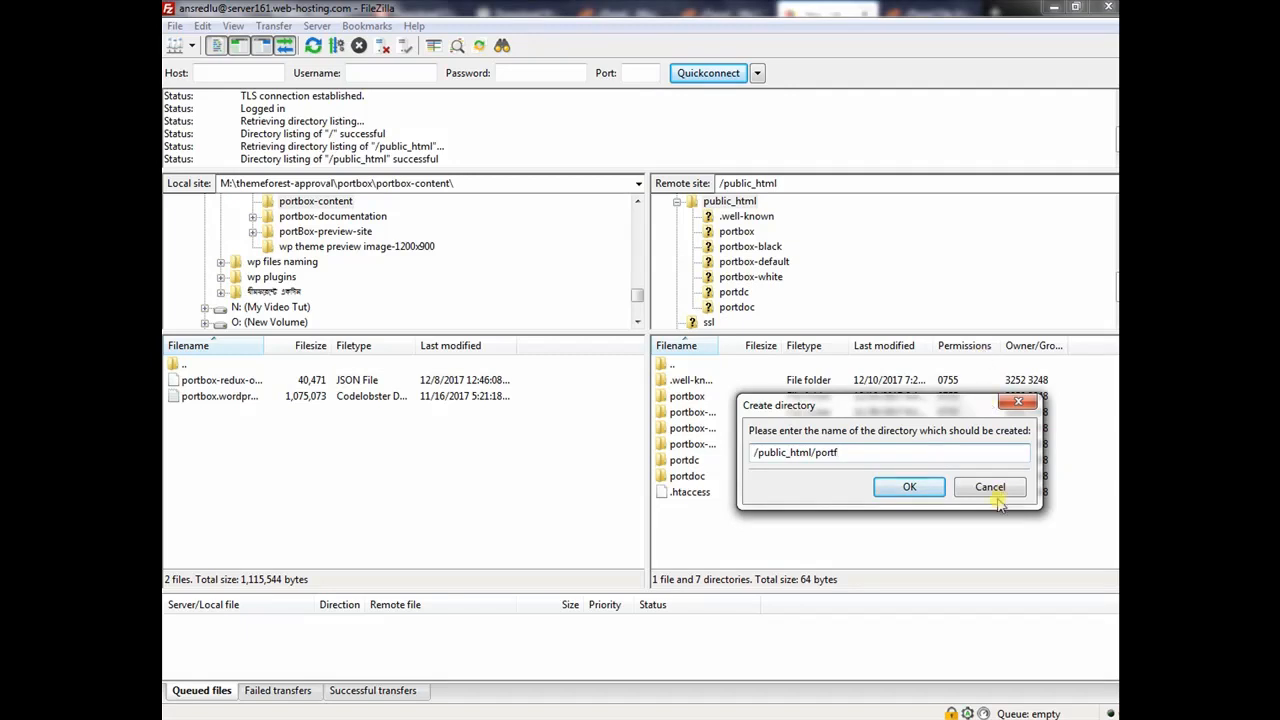
{"action": "left_click", "coordinate": [910, 488]}
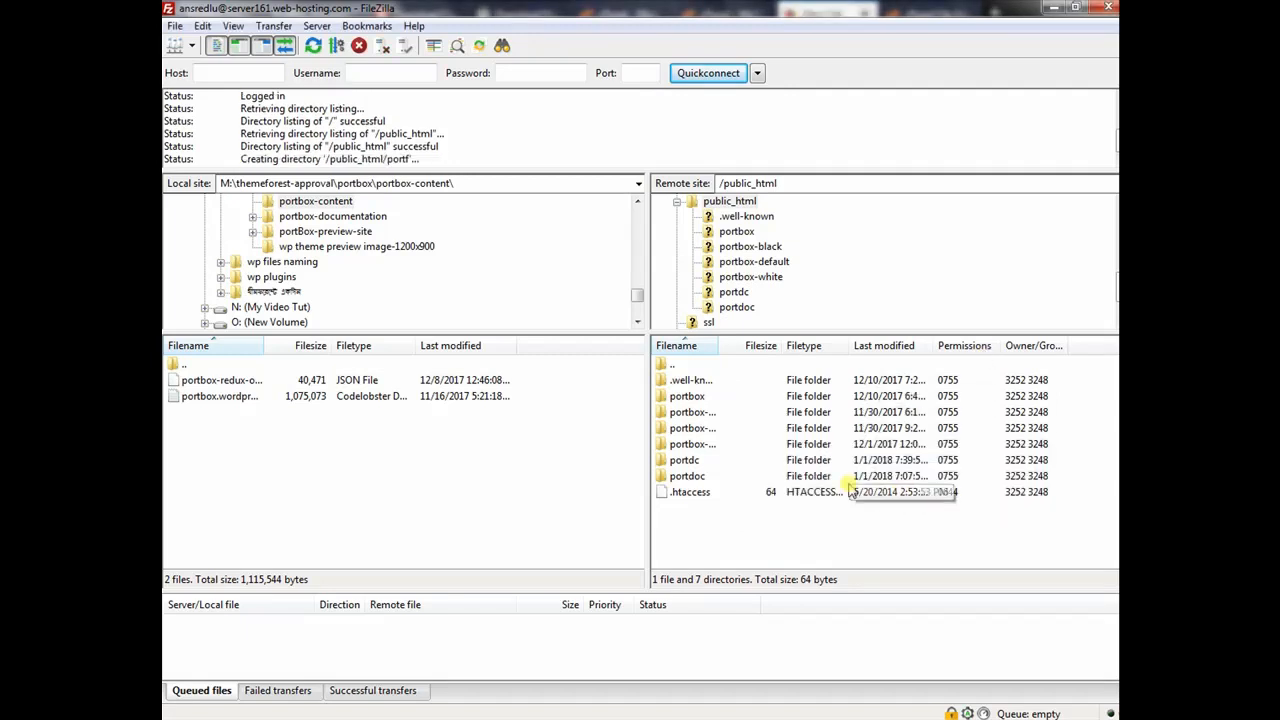
{"action": "double_click", "coordinate": [667, 494]}
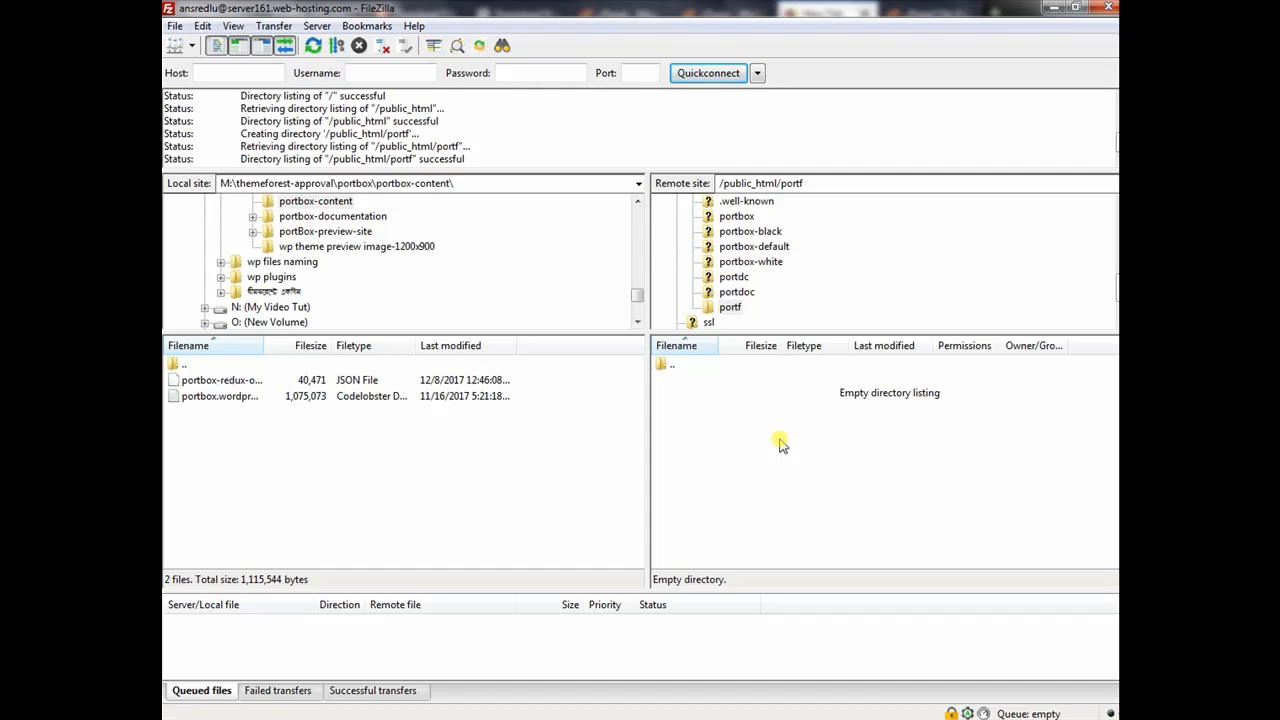
- Switch to the browser and complete the address in the empty tab as ansrthemeaction.website/portf
{"action": "key", "text": "alt+Tab"}
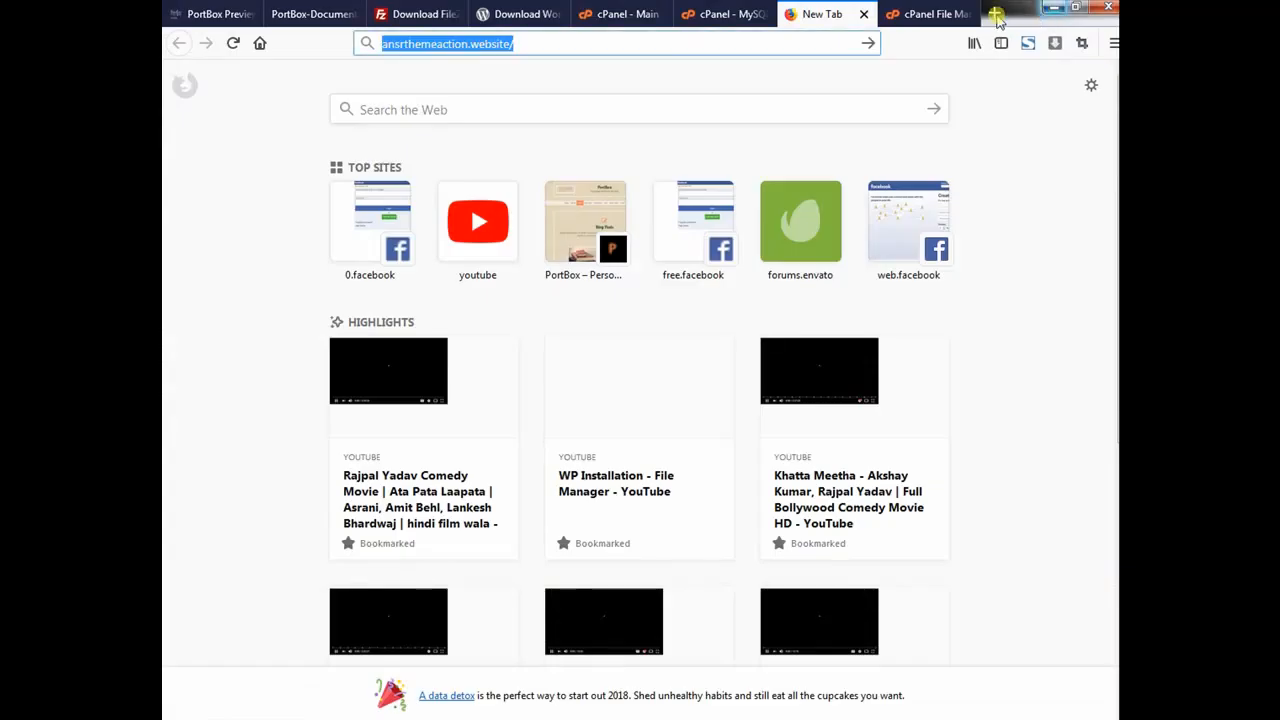
{"action": "left_click", "coordinate": [554, 45]}
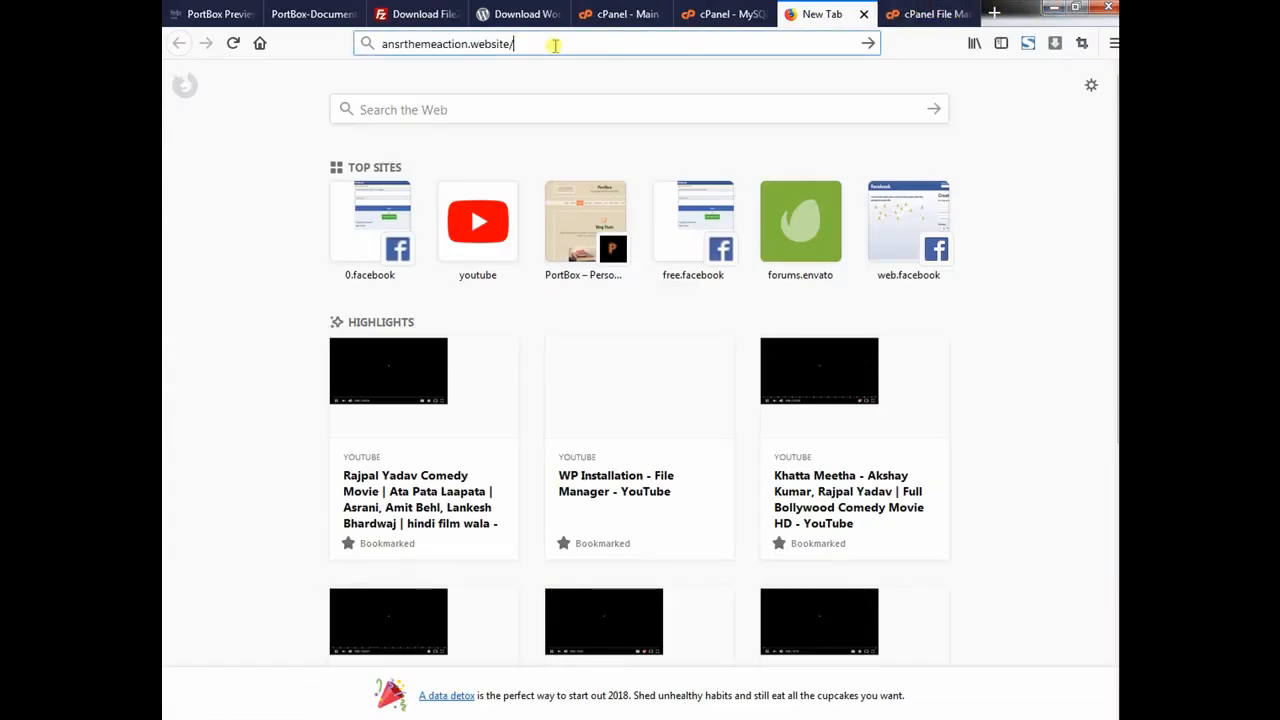
{"action": "type", "text": "[p"}
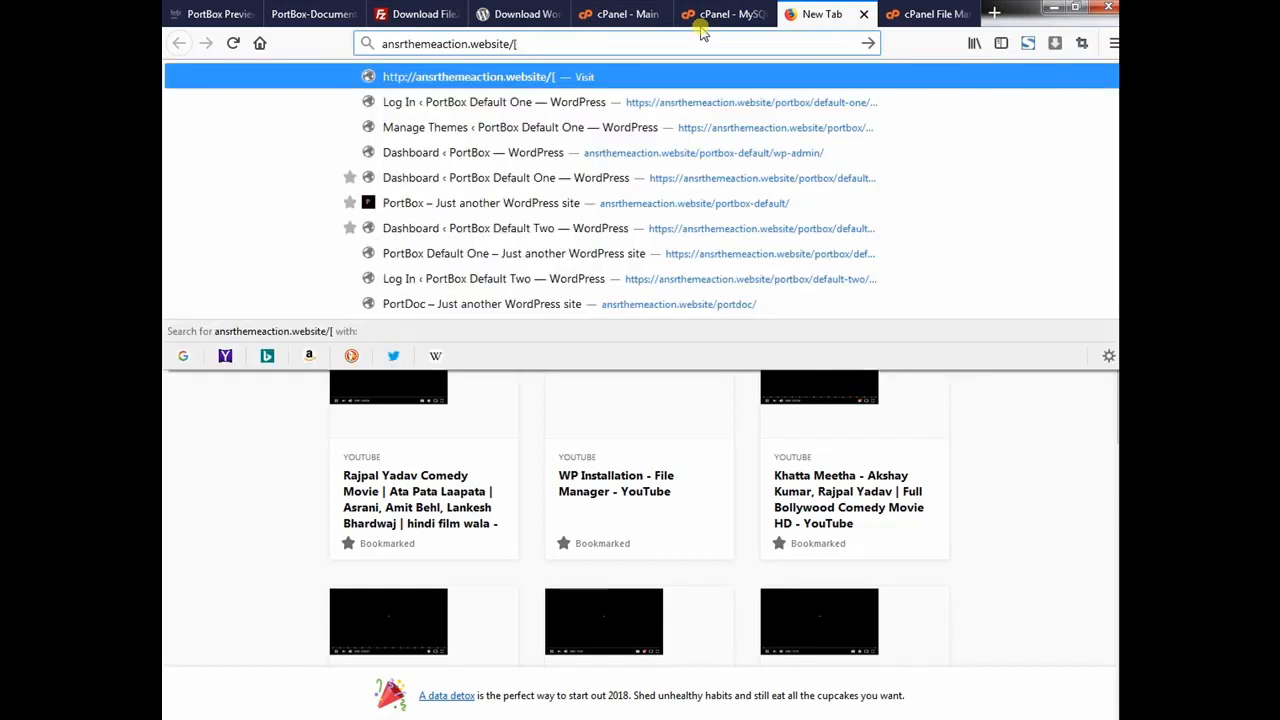
{"action": "key", "text": "BackSpace"}
{"action": "key", "text": "BackSpace"}
{"action": "type", "text": "portf"}
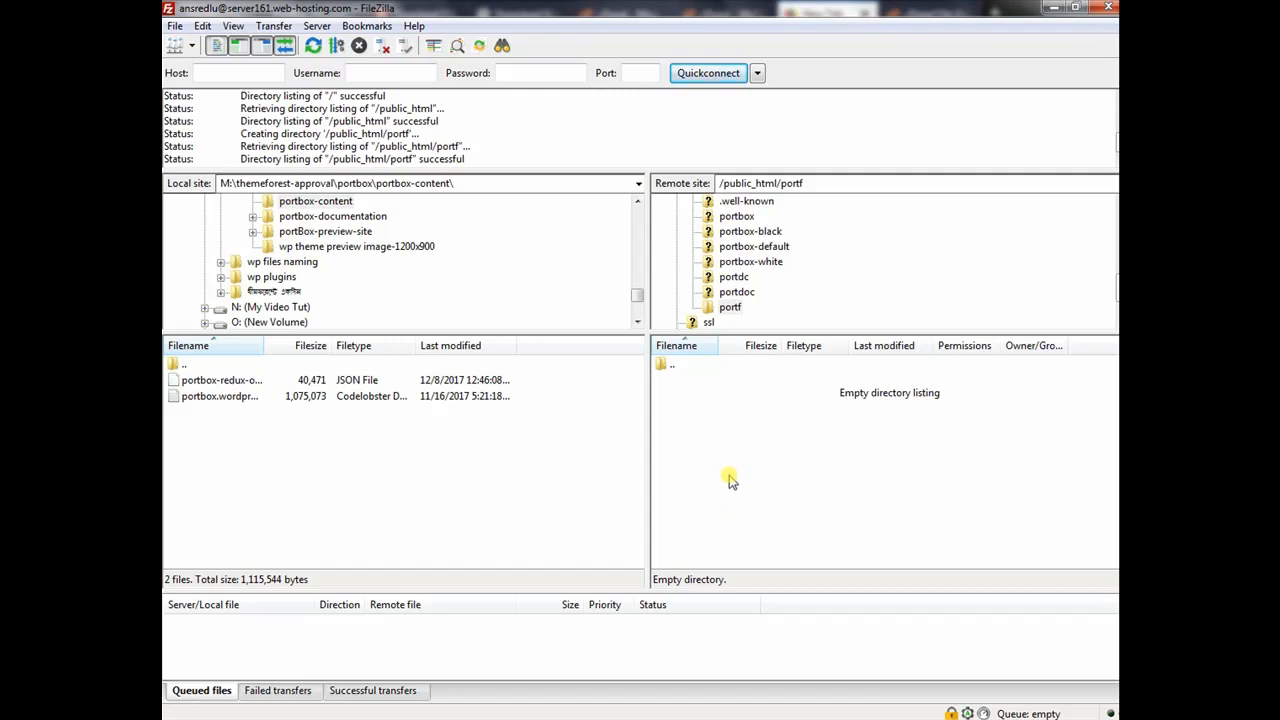
- Upload the full contents of the desktop's wordpress folder into the remote portf directory in FileZilla, and check the failed transfers
{"action": "left_click", "coordinate": [1055, 7]}
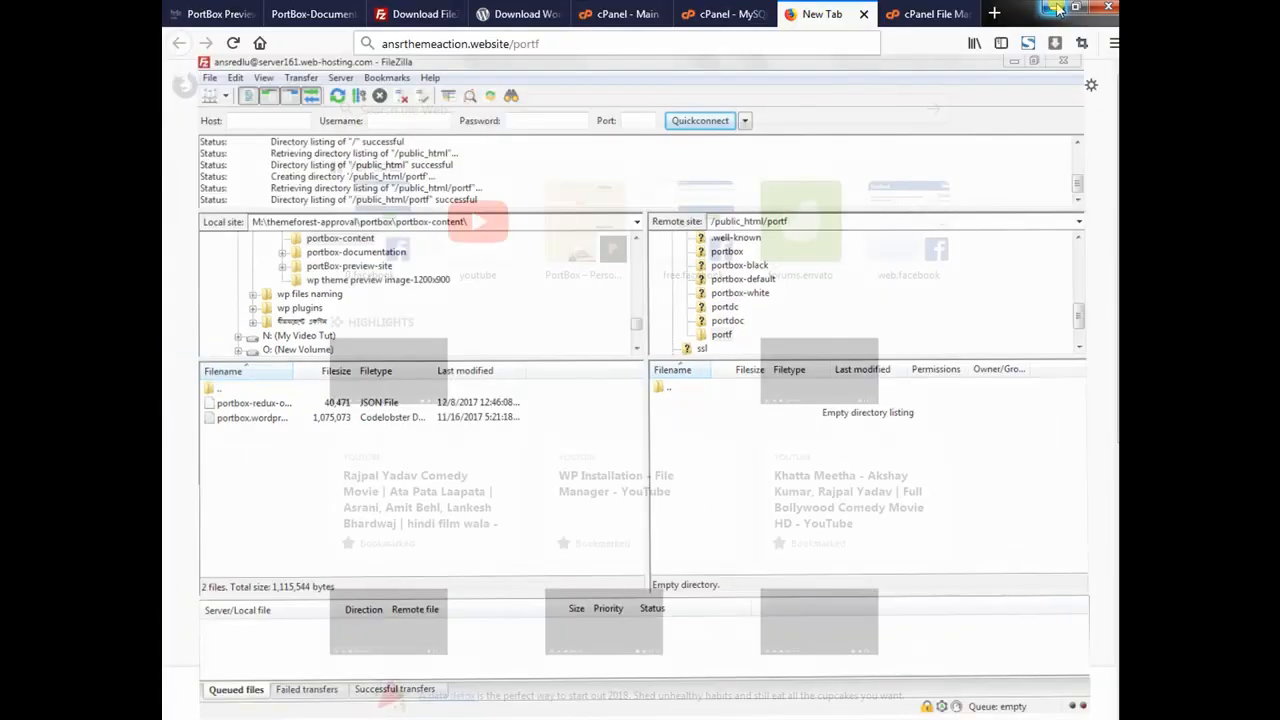
{"action": "left_click", "coordinate": [1052, 7]}
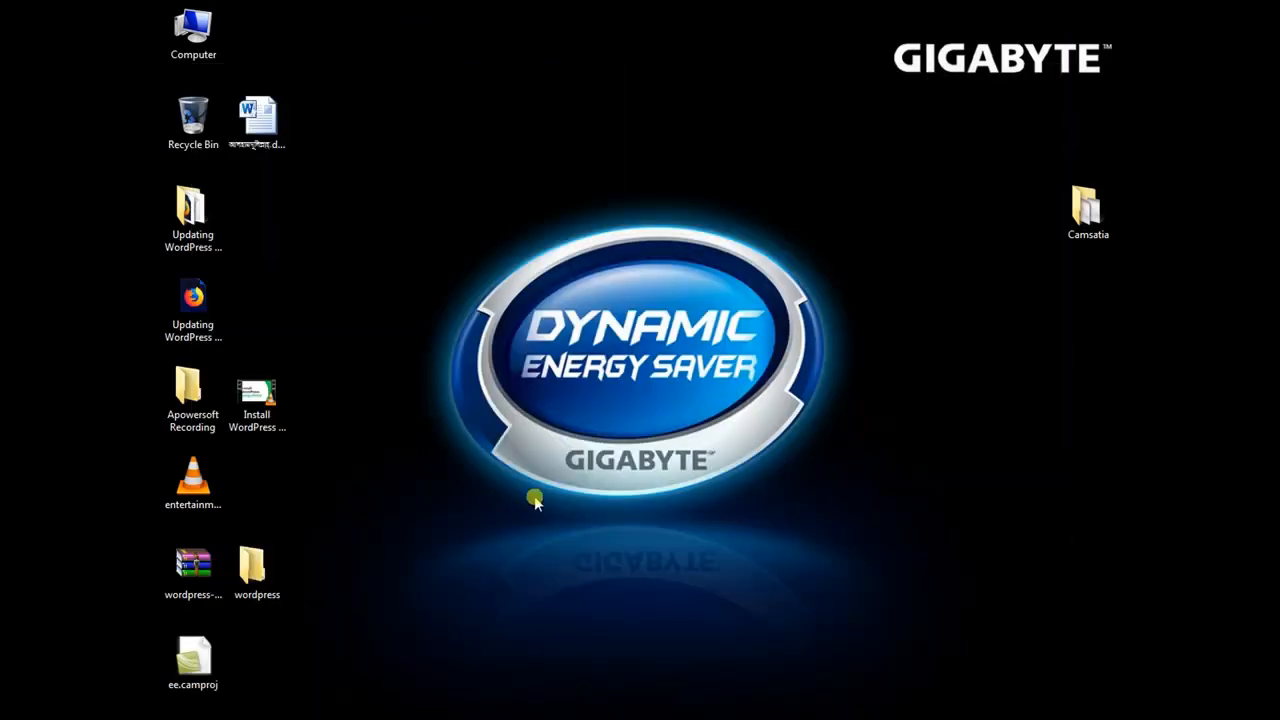
{"action": "left_click", "coordinate": [200, 566]}
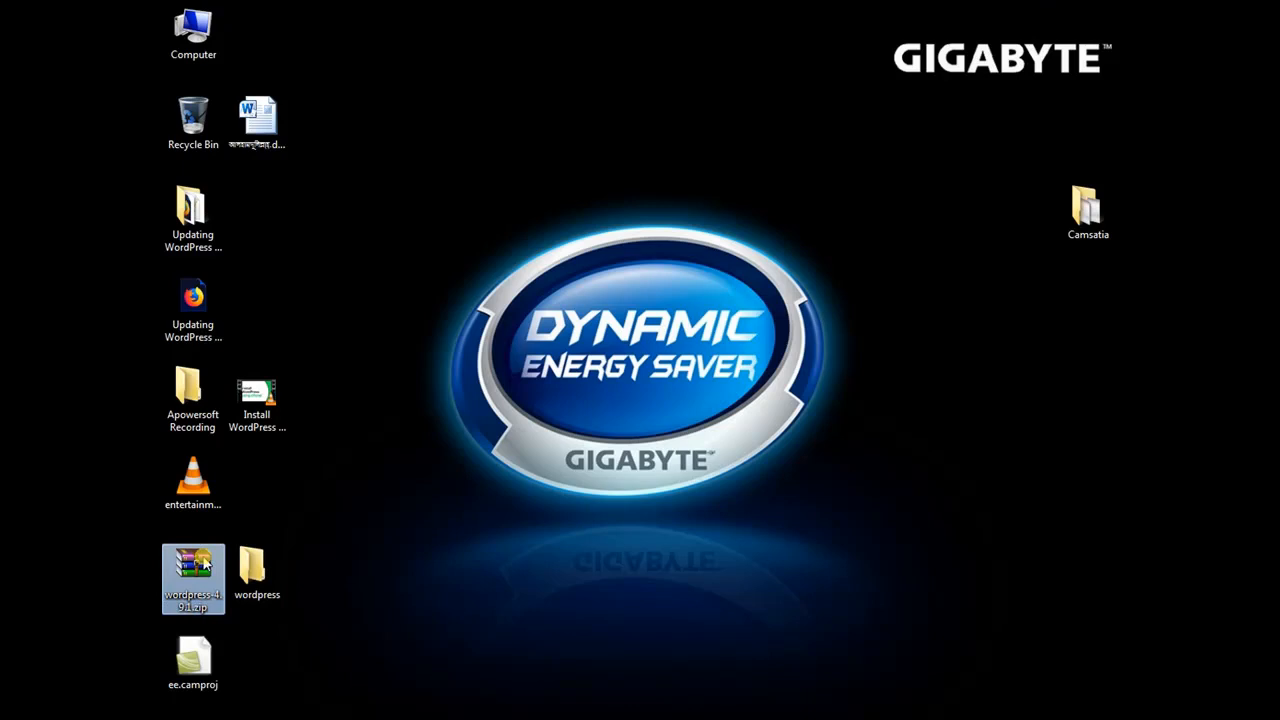
{"action": "double_click", "coordinate": [252, 578]}
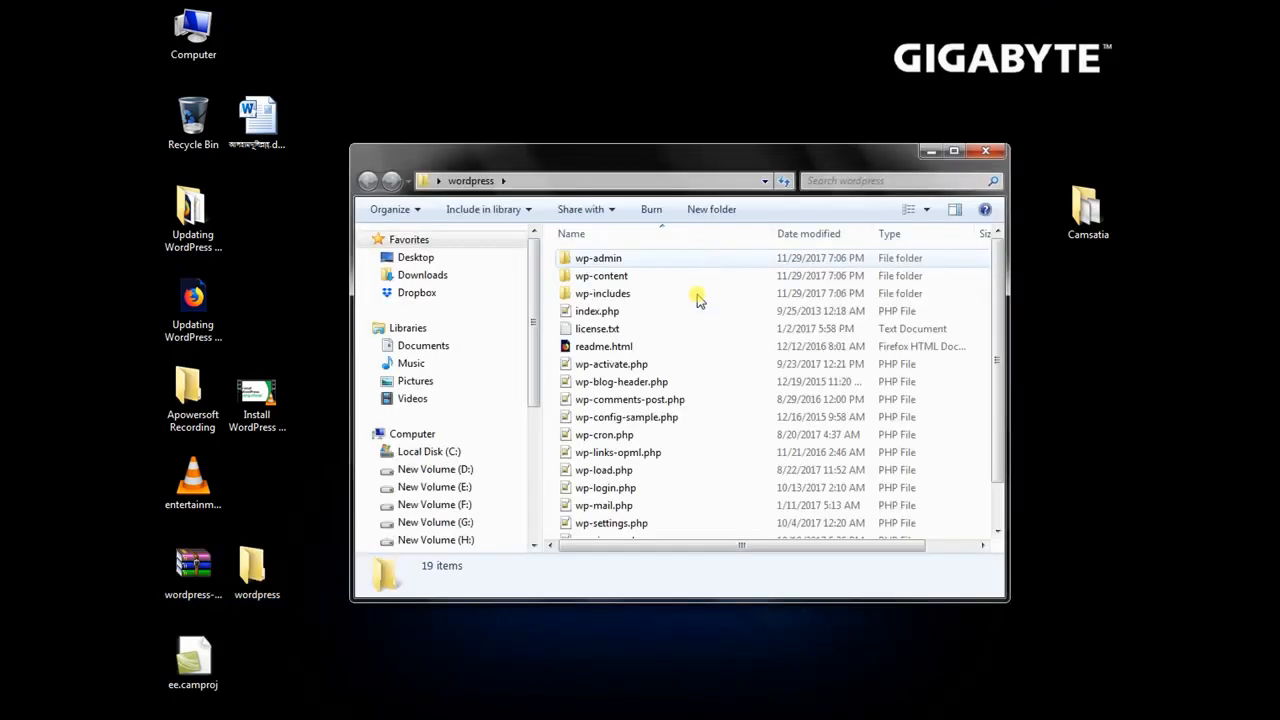
{"action": "key", "text": "ctrl+a"}
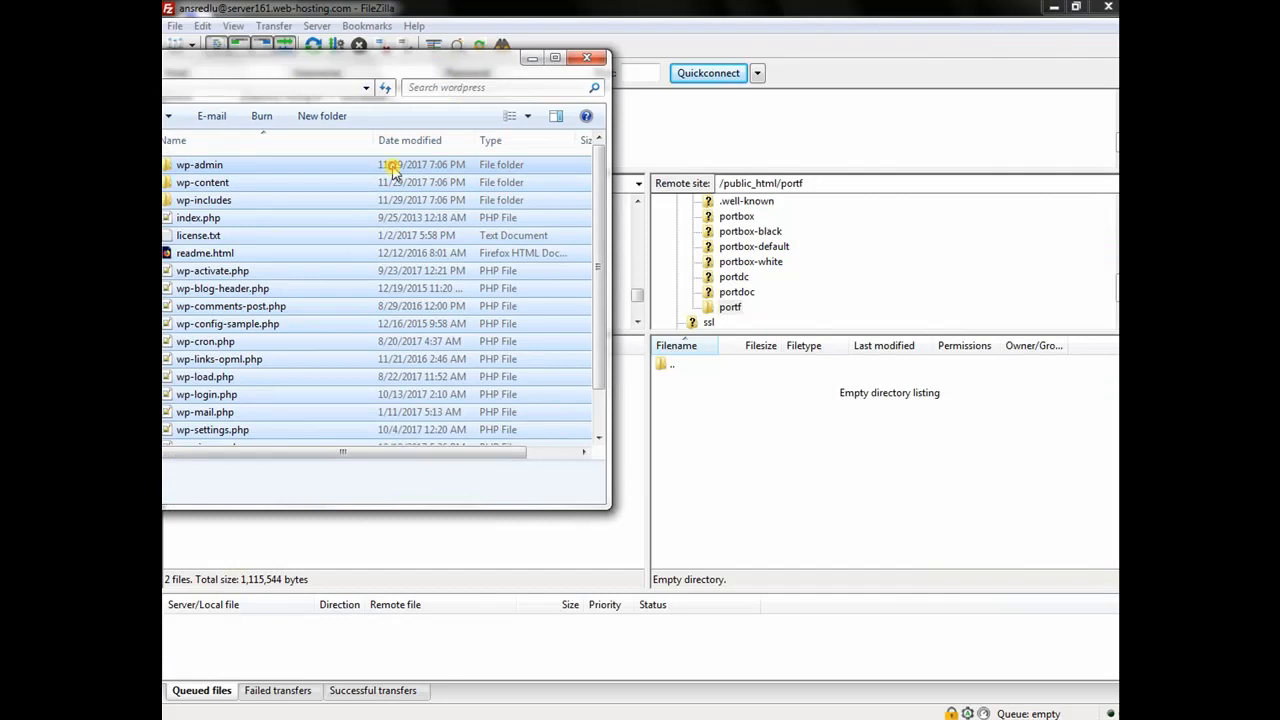
{"action": "left_click_drag", "start_coordinate": [393, 170], "coordinate": [848, 486]}
{"action": "left_click", "coordinate": [532, 57]}
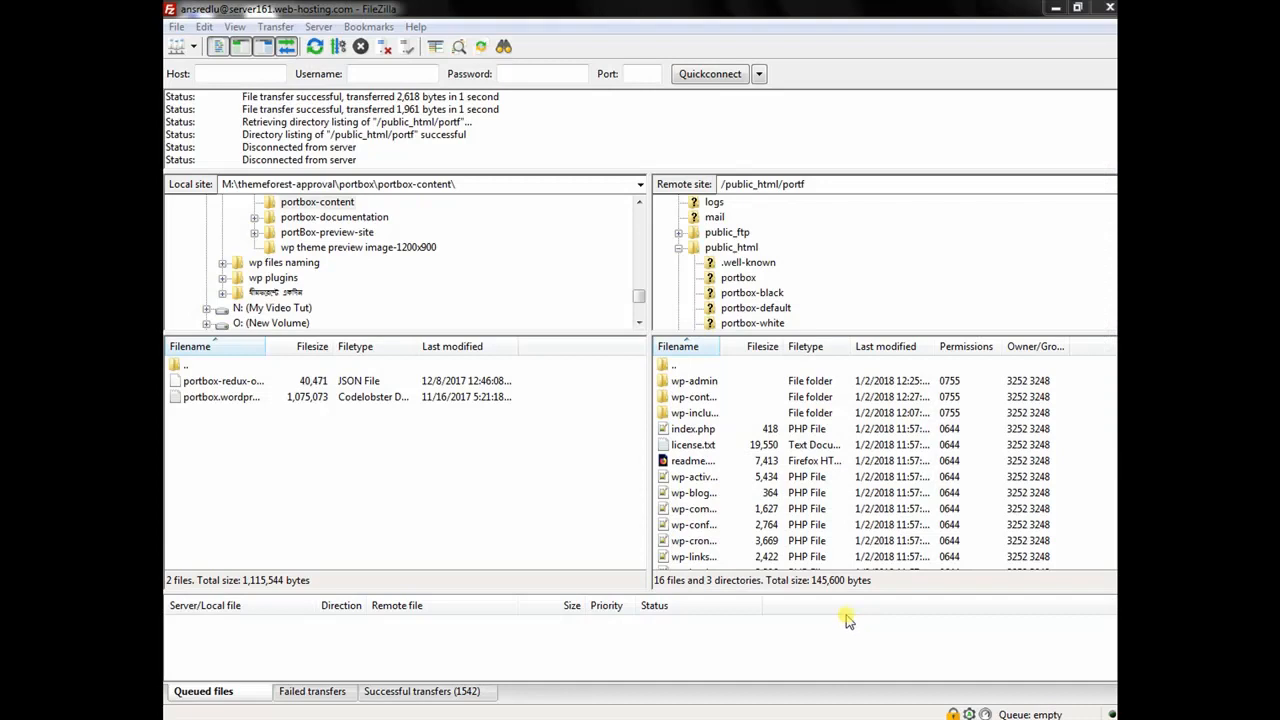
{"action": "left_click", "coordinate": [330, 693]}
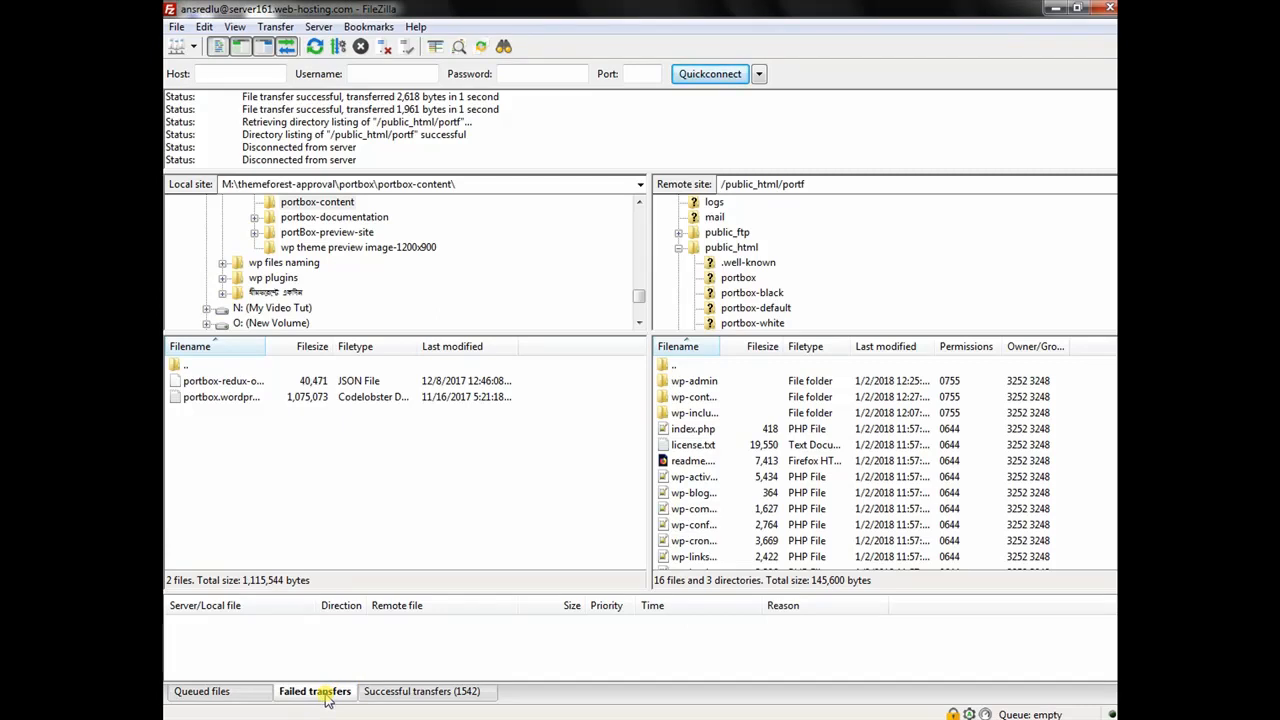
{"action": "left_click", "coordinate": [240, 692]}
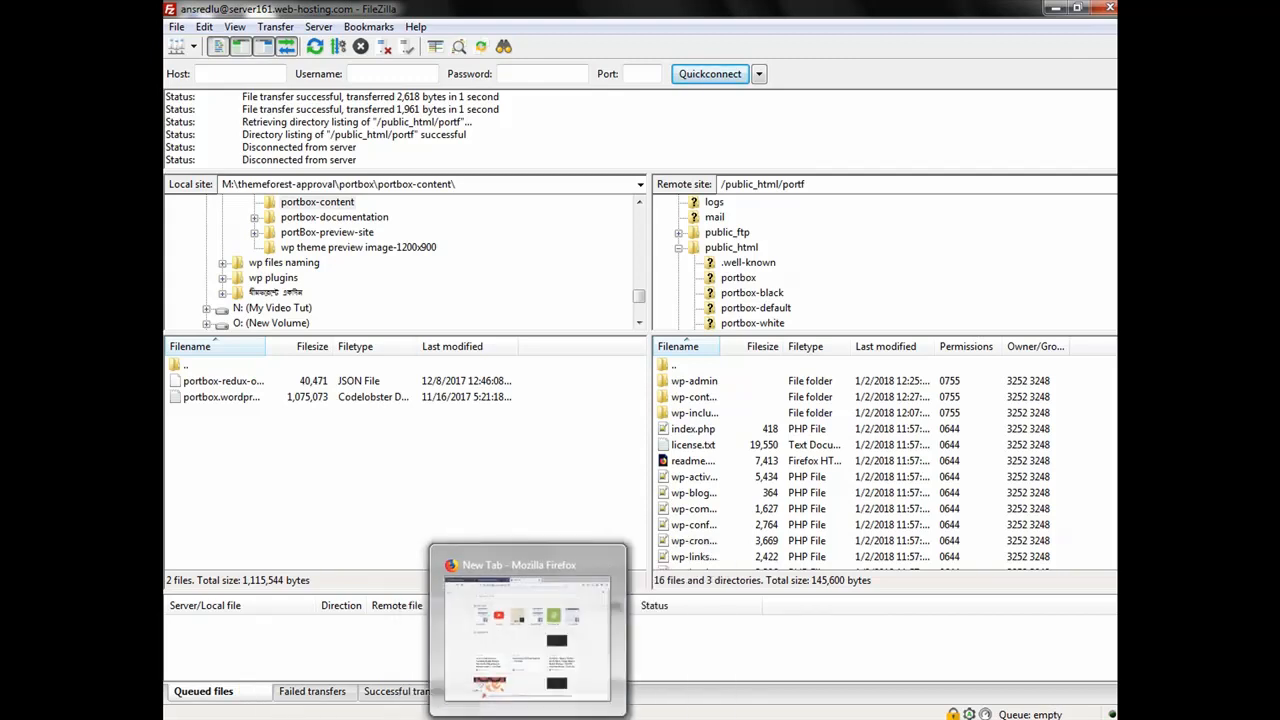
- Switch to Firefox, load ansrthemeaction.website/portf, and continue past the WordPress welcome page to the database connection form
{"action": "left_click", "coordinate": [540, 719]}
{"action": "left_click", "coordinate": [610, 46]}
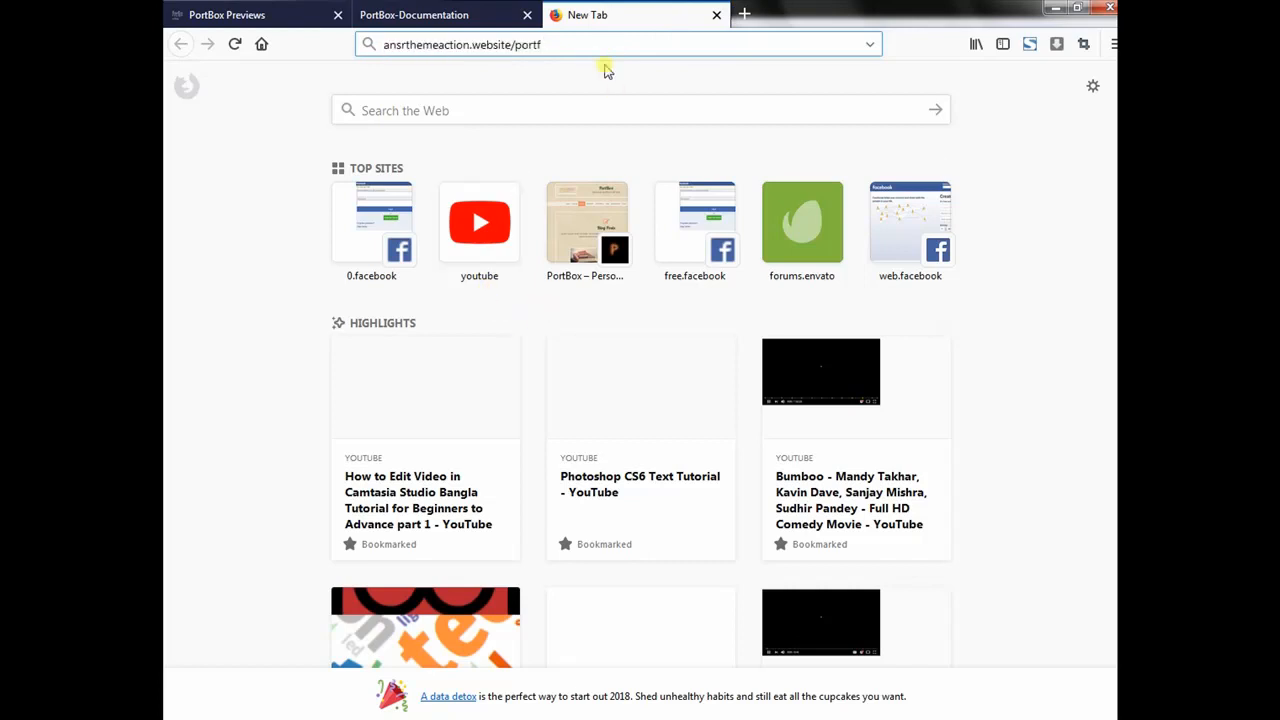
{"action": "key", "text": "Return"}
{"action": "left_click", "coordinate": [720, 597]}
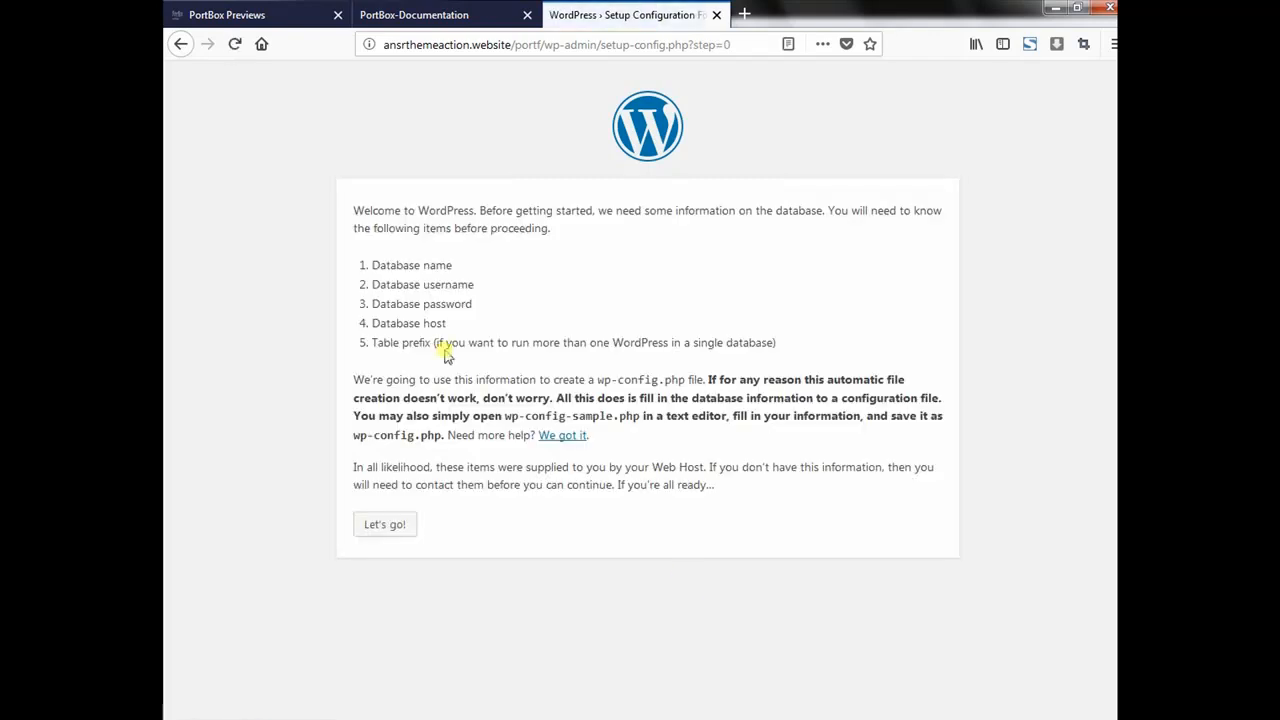
{"action": "left_click_drag", "start_coordinate": [790, 344], "coordinate": [366, 260]}
{"action": "left_click", "coordinate": [412, 526]}
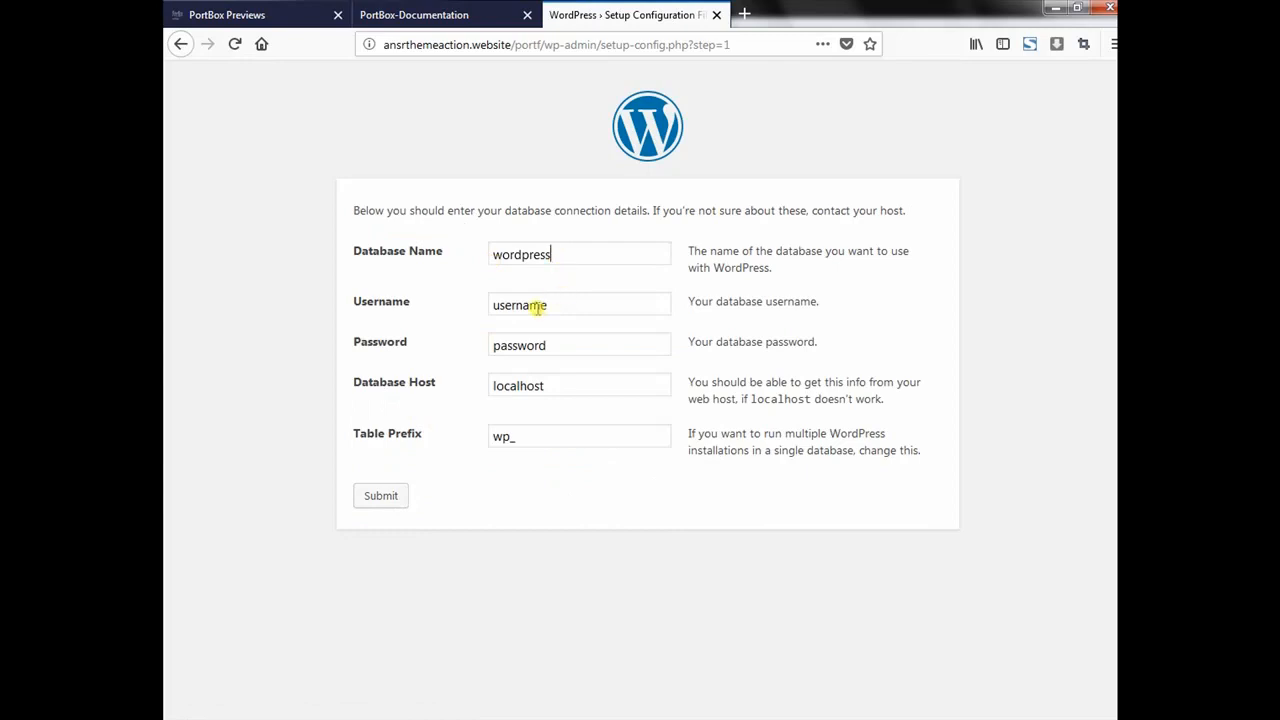
- Set the Database Name to ansredlu_portf, taken from the database details in the Notepad notes
{"action": "left_click", "coordinate": [620, 709]}
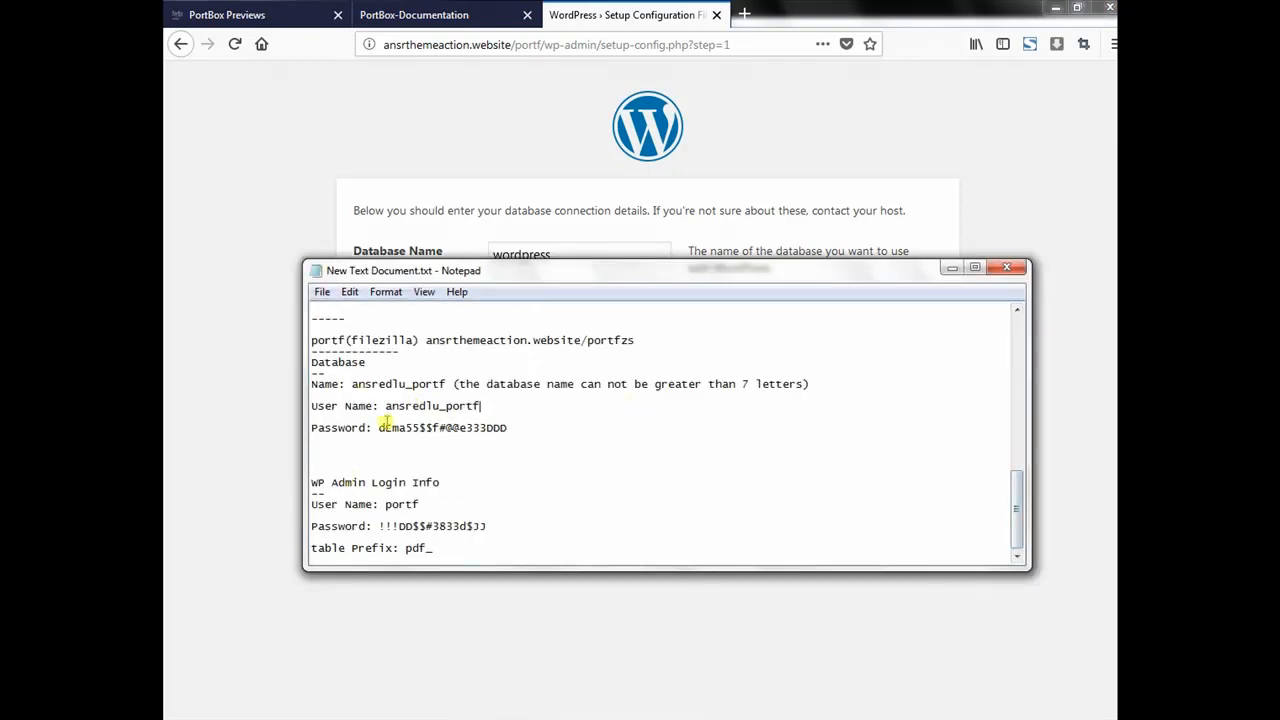
{"action": "left_click_drag", "start_coordinate": [498, 432], "coordinate": [320, 386]}
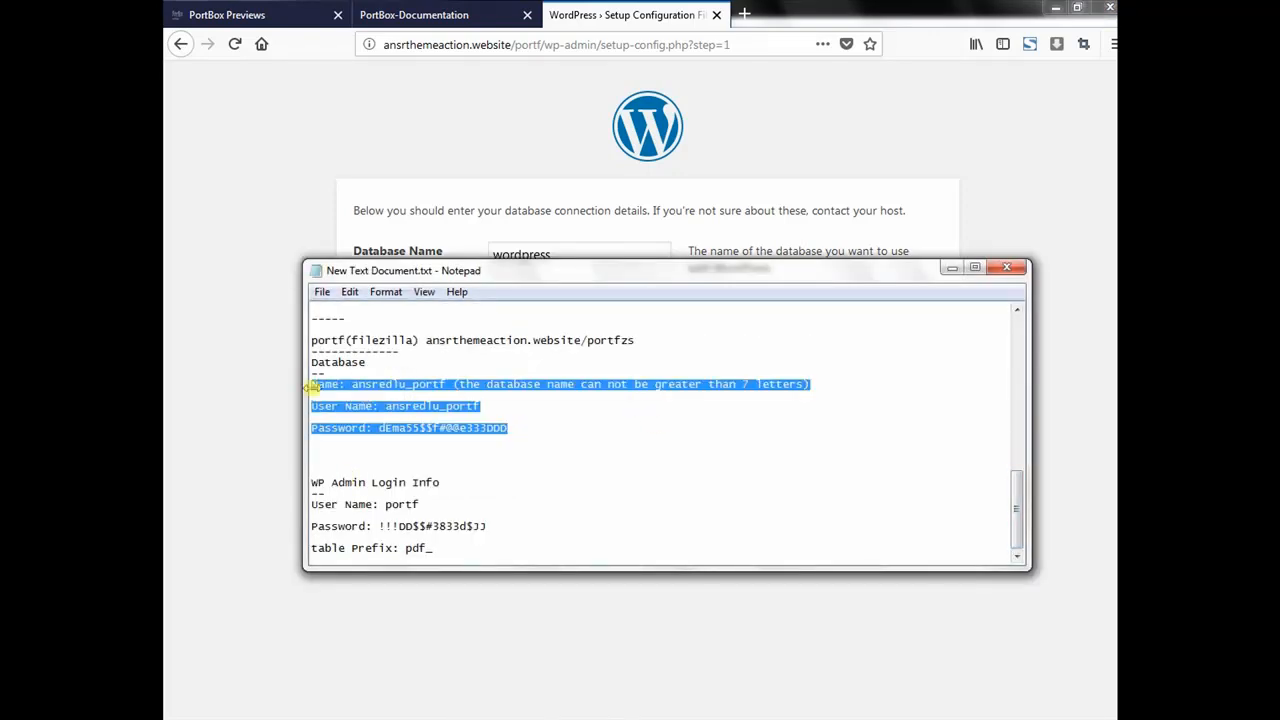
{"action": "left_click", "coordinate": [391, 384]}
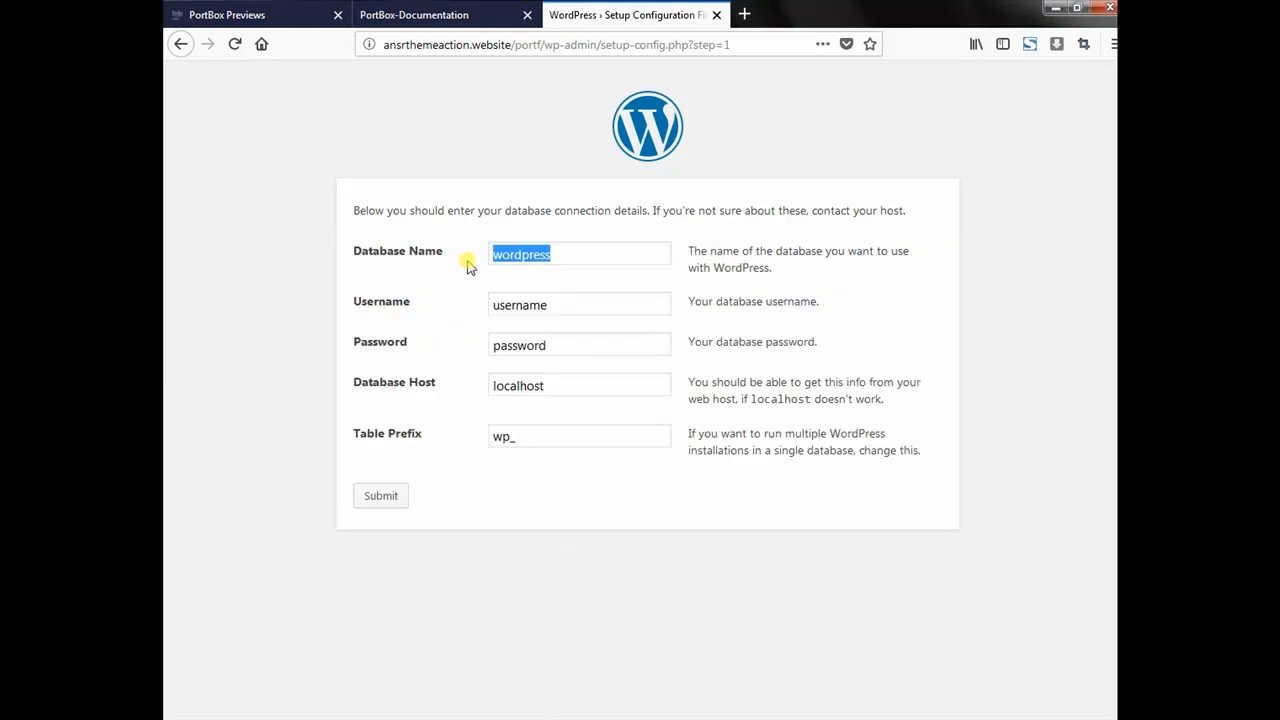
{"action": "type", "text": "ansredlu_portf"}
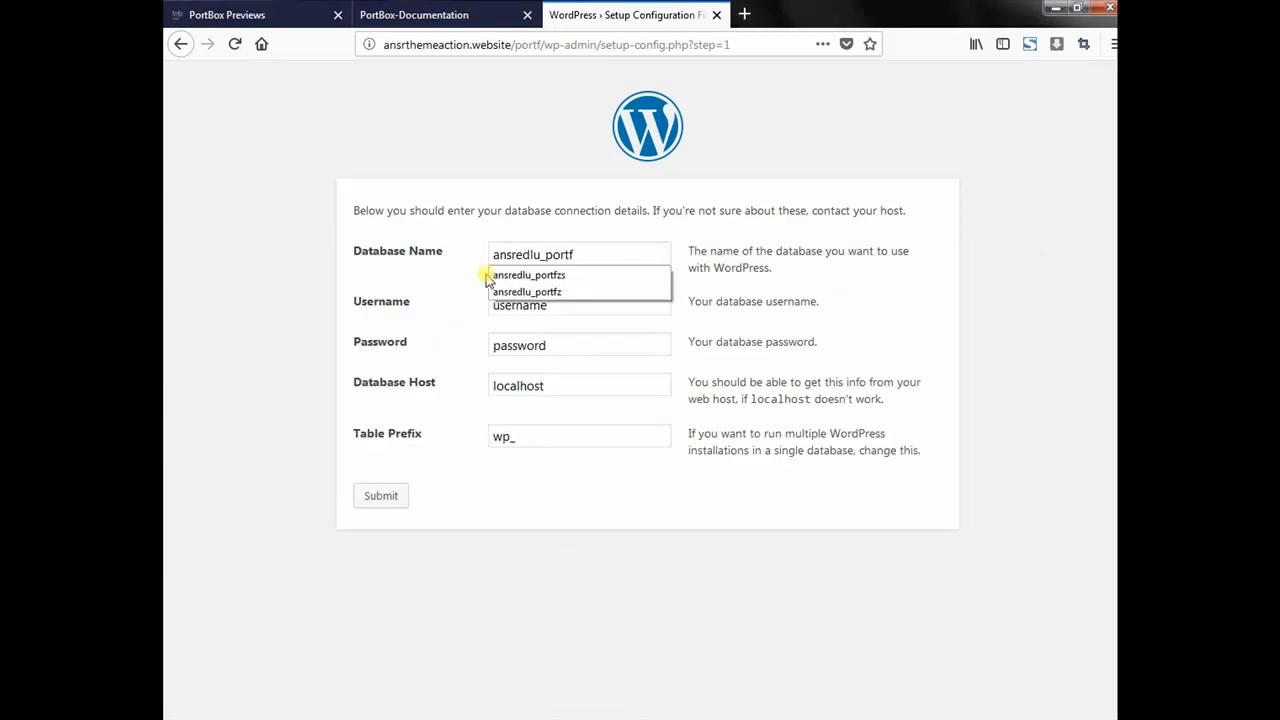
{"action": "key", "text": "alt+Tab"}
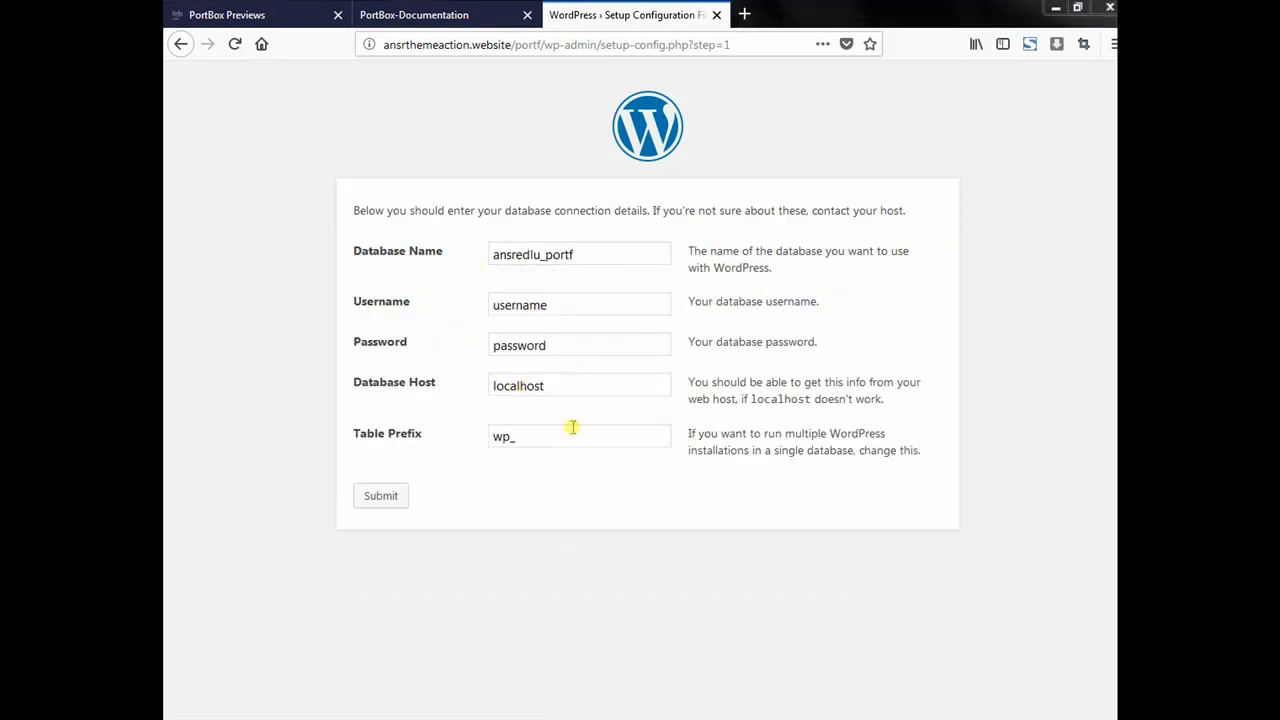
{"action": "key", "text": "alt+Tab"}
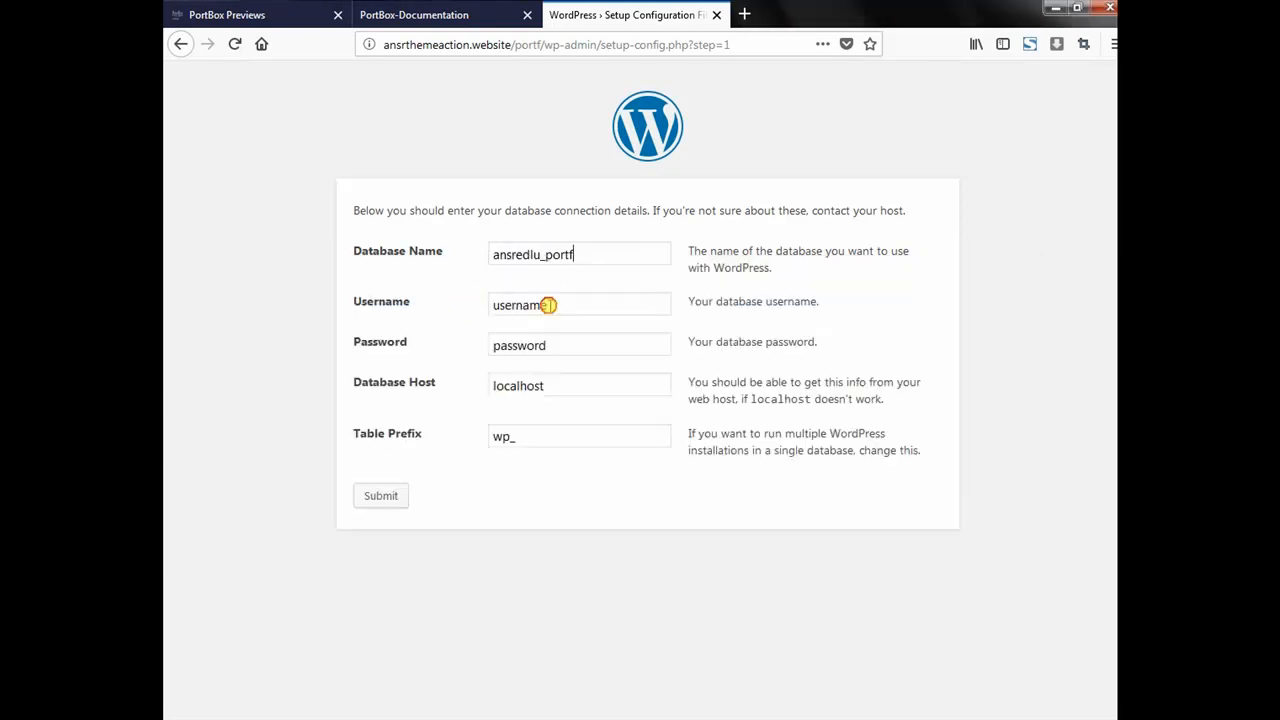
{"action": "double_click", "coordinate": [540, 304]}
{"action": "type", "text": "ansredlu_portf"}
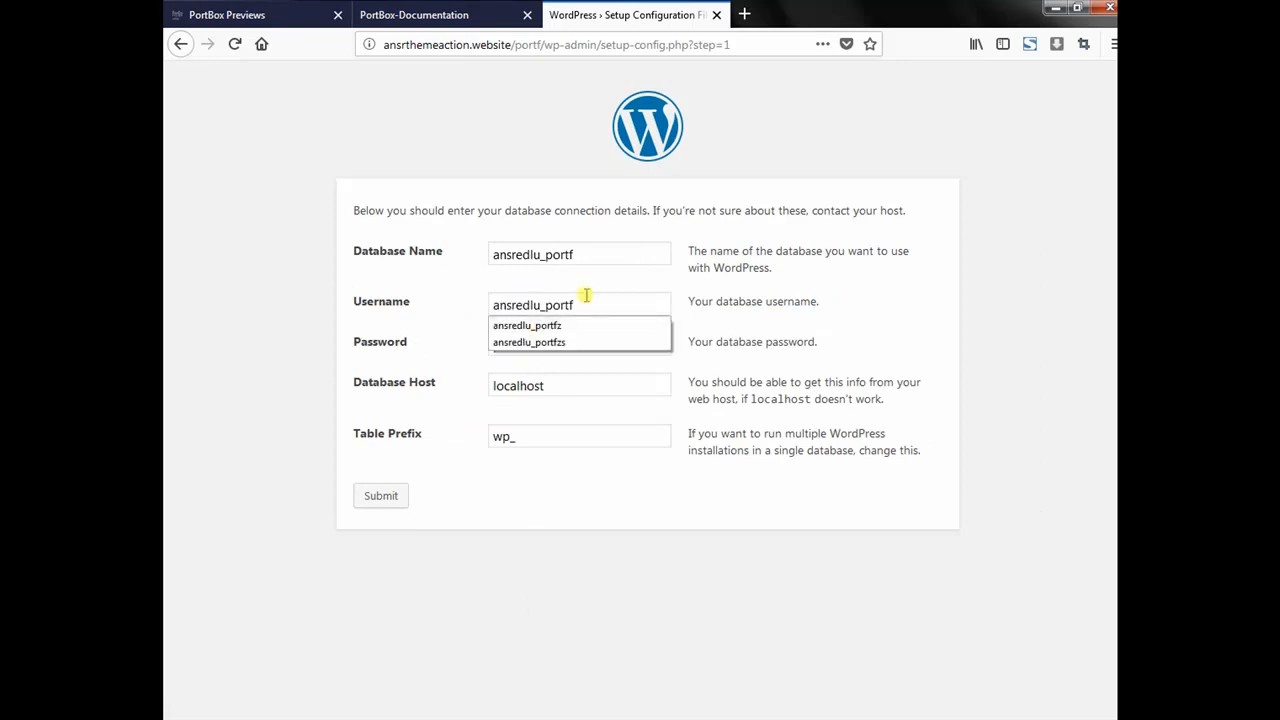
{"action": "left_click", "coordinate": [460, 342]}
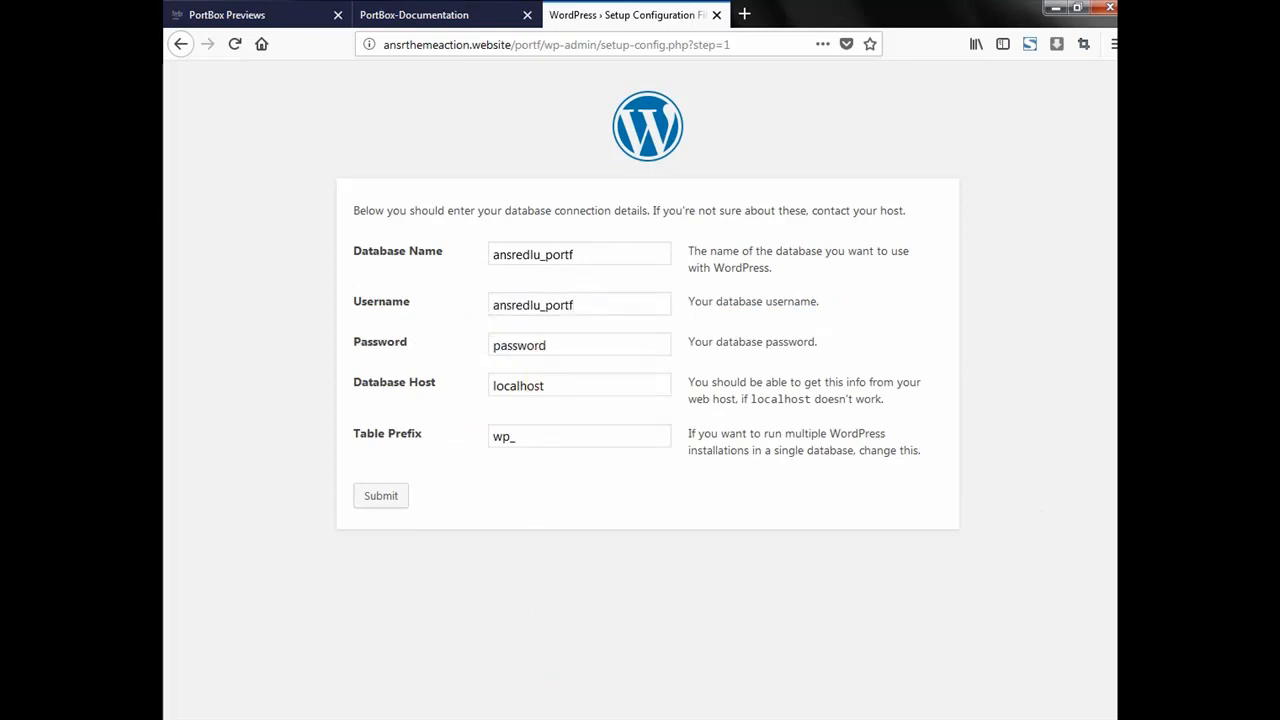
- Fill in the database Password with the database password copied from the Notepad notes
{"action": "key", "text": "alt+Tab"}
{"action": "left_click_drag", "start_coordinate": [596, 270], "coordinate": [576, 420]}
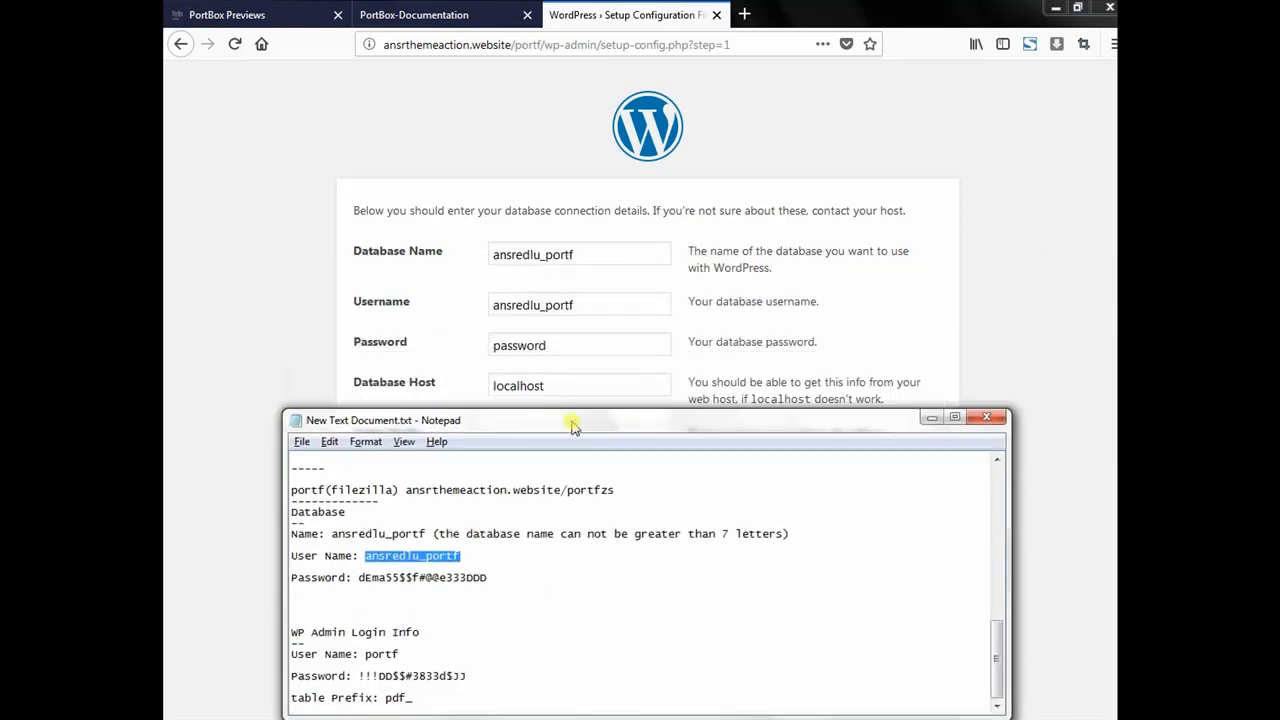
{"action": "left_click_drag", "start_coordinate": [487, 578], "coordinate": [358, 577]}
{"action": "key", "text": "ctrl+c"}
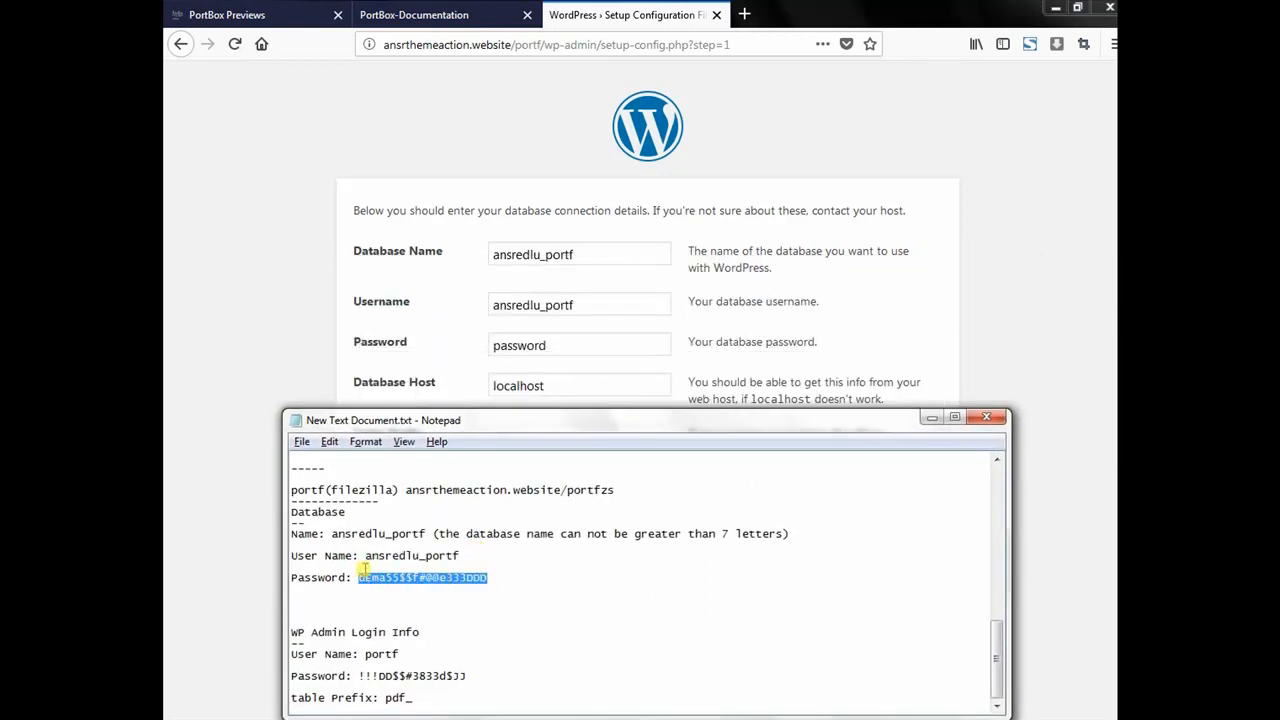
{"action": "left_click_drag", "start_coordinate": [582, 338], "coordinate": [455, 351]}
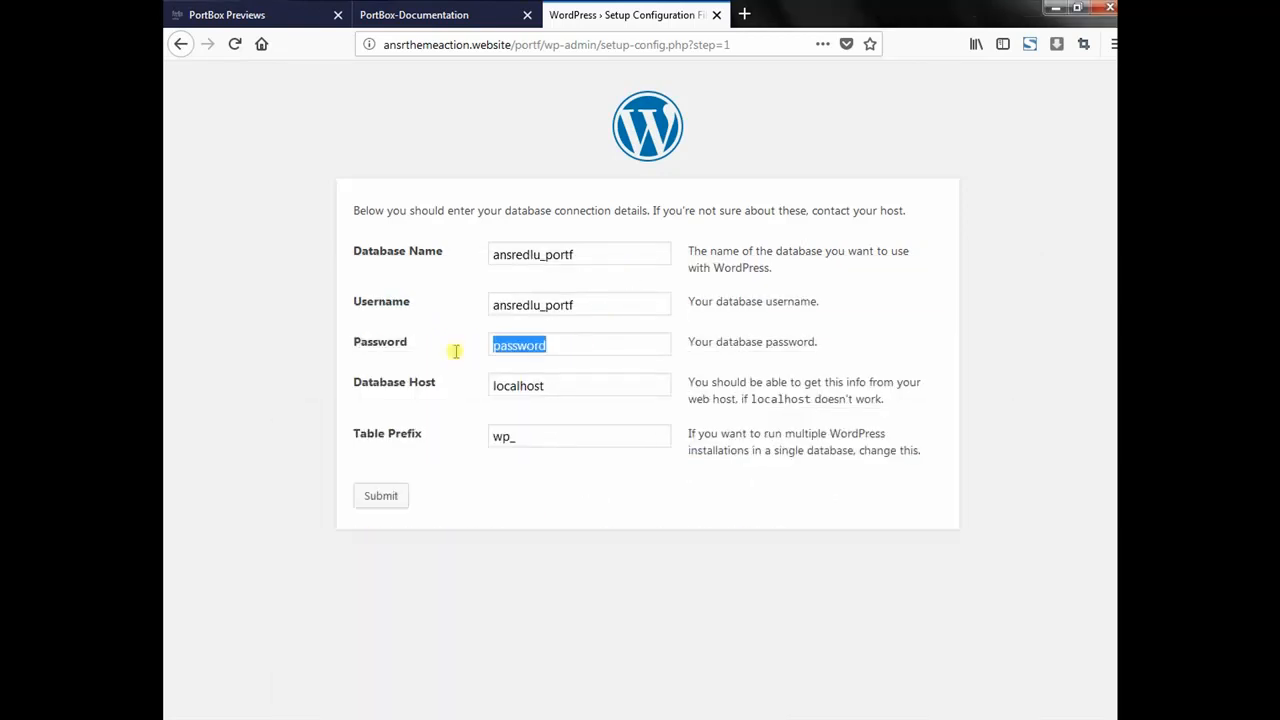
{"action": "key", "text": "ctrl+v"}
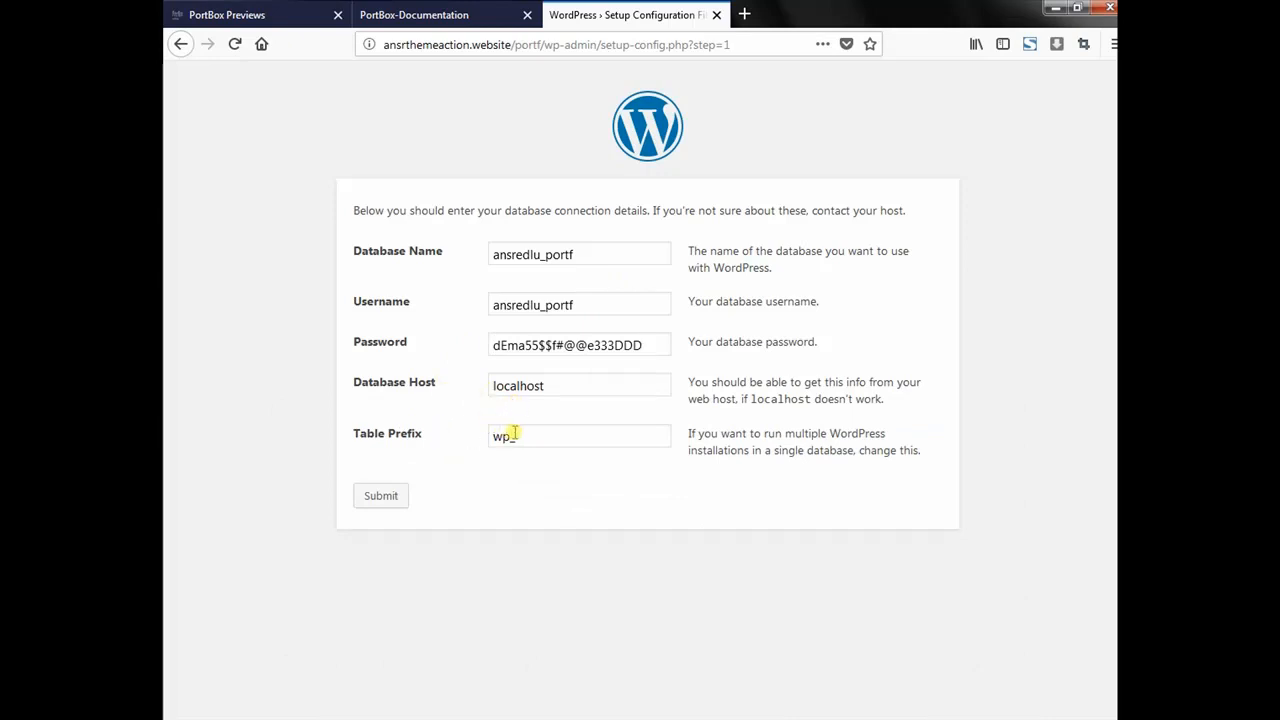
- Set the Table Prefix to pdf_, as given in the Notepad notes, and continue to the WordPress site information form
{"action": "left_click_drag", "start_coordinate": [509, 436], "coordinate": [488, 436]}
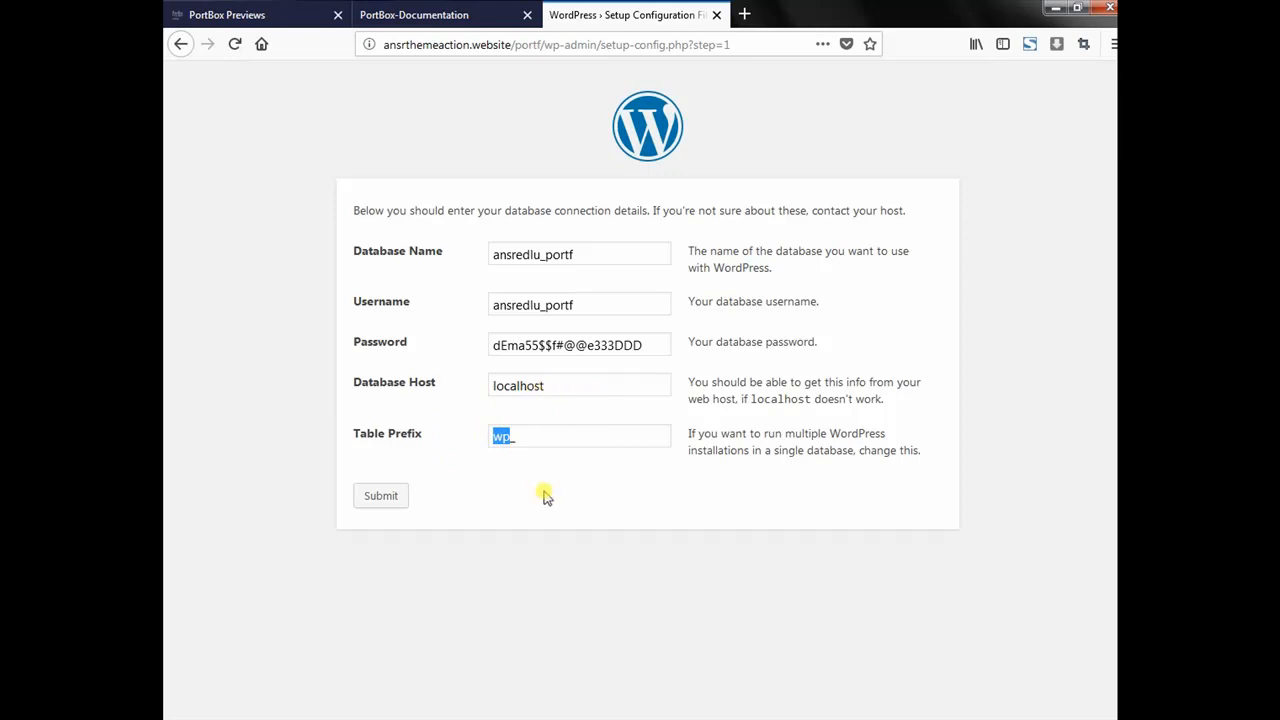
{"action": "key", "text": "alt+Tab"}
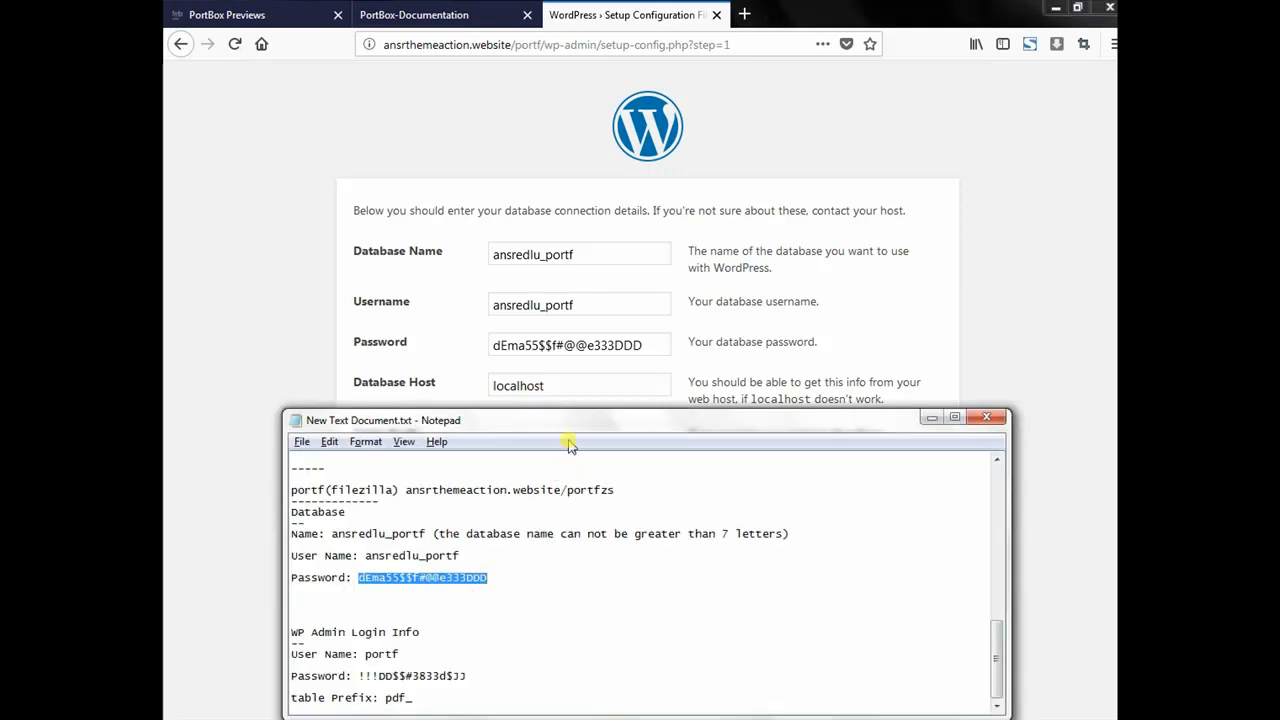
{"action": "left_click_drag", "start_coordinate": [596, 414], "coordinate": [954, 36]}
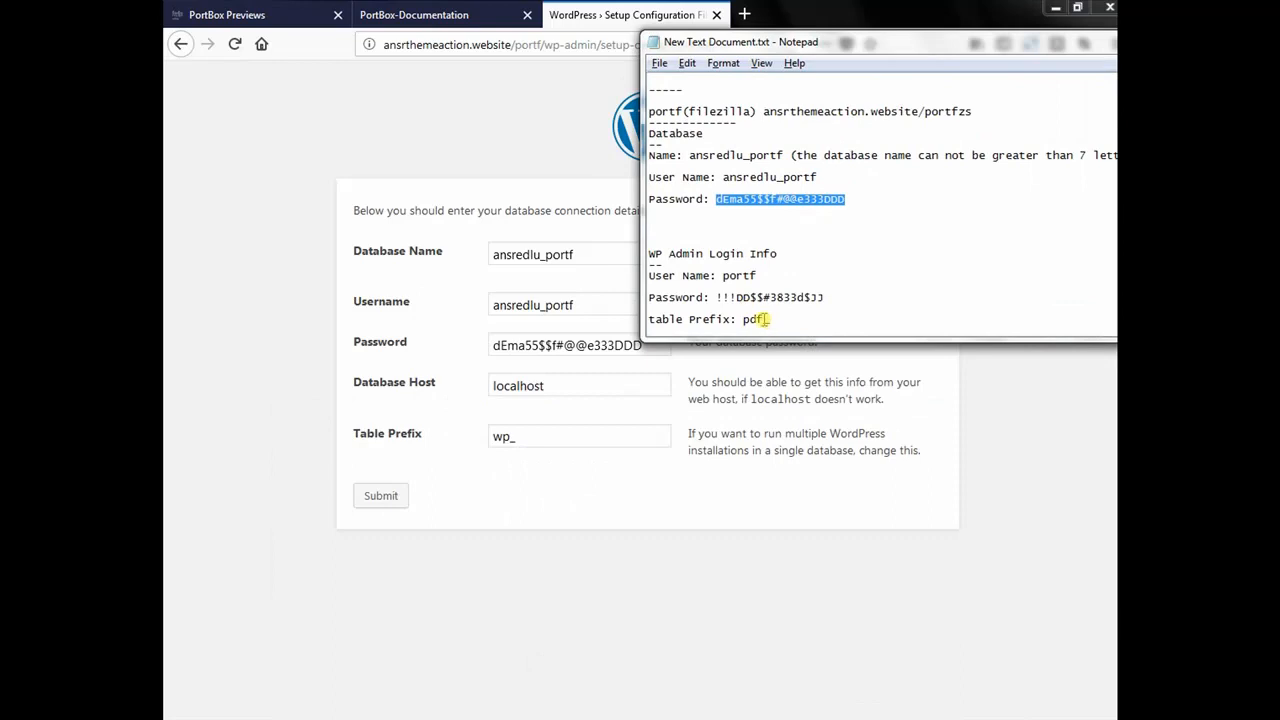
{"action": "left_click_drag", "start_coordinate": [766, 319], "coordinate": [742, 319]}
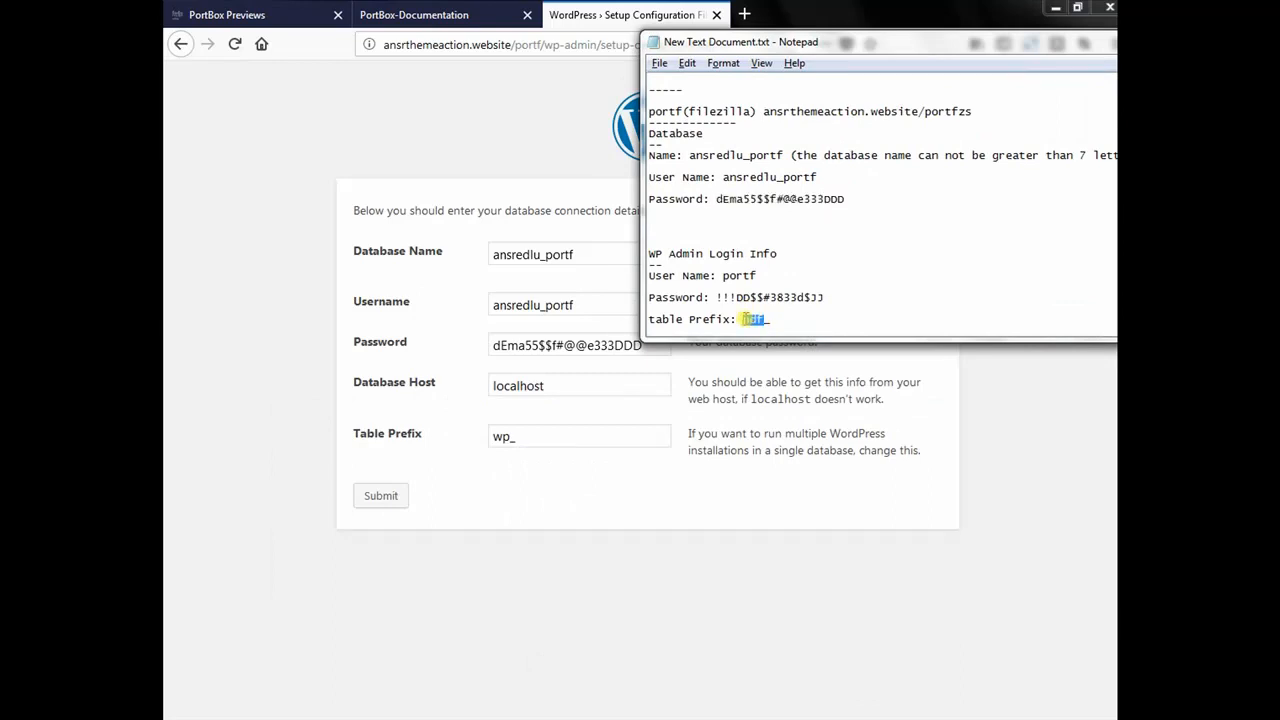
{"action": "left_click", "coordinate": [500, 436]}
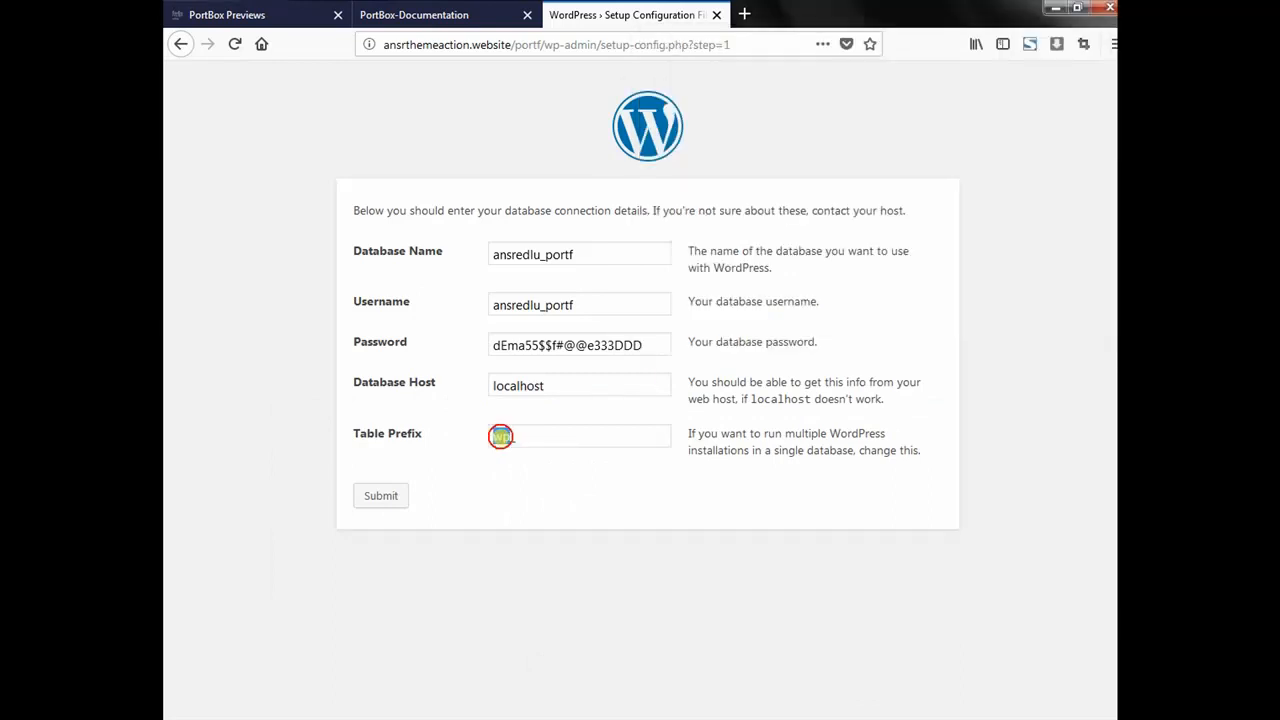
{"action": "double_click", "coordinate": [500, 436]}
{"action": "type", "text": "pdf_"}
{"action": "left_click", "coordinate": [401, 499]}
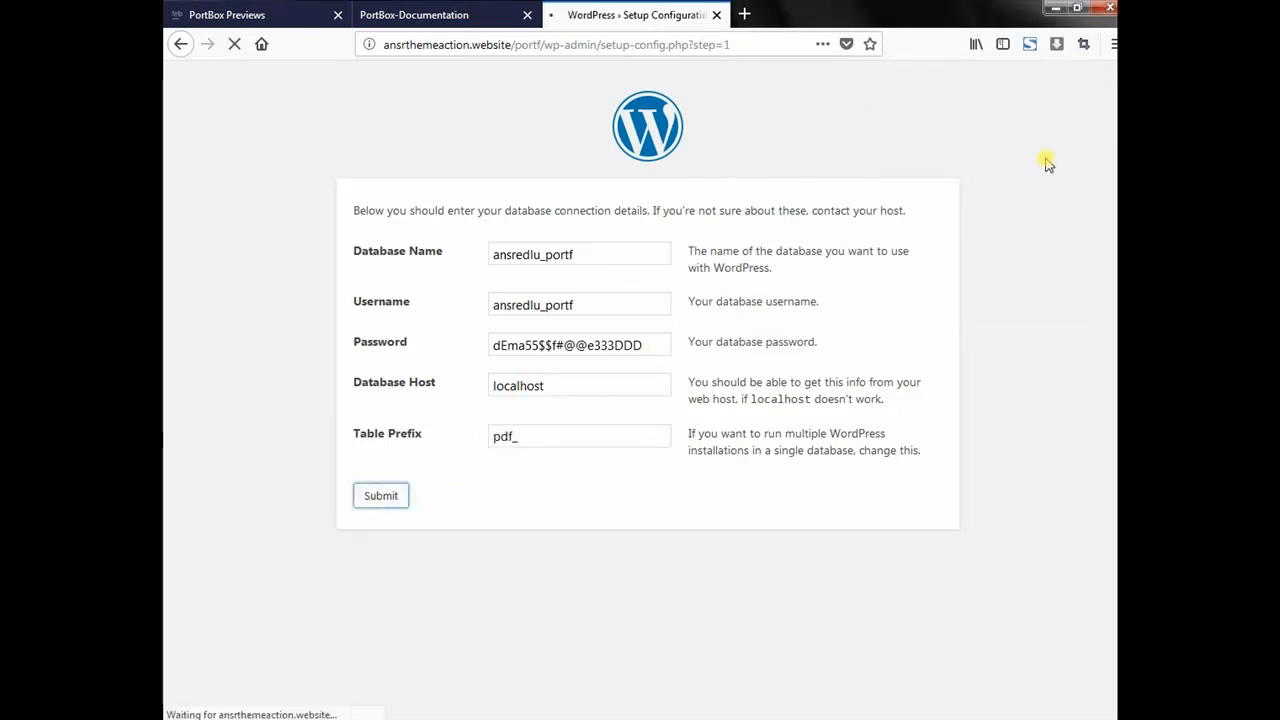
{"action": "left_click", "coordinate": [433, 267]}
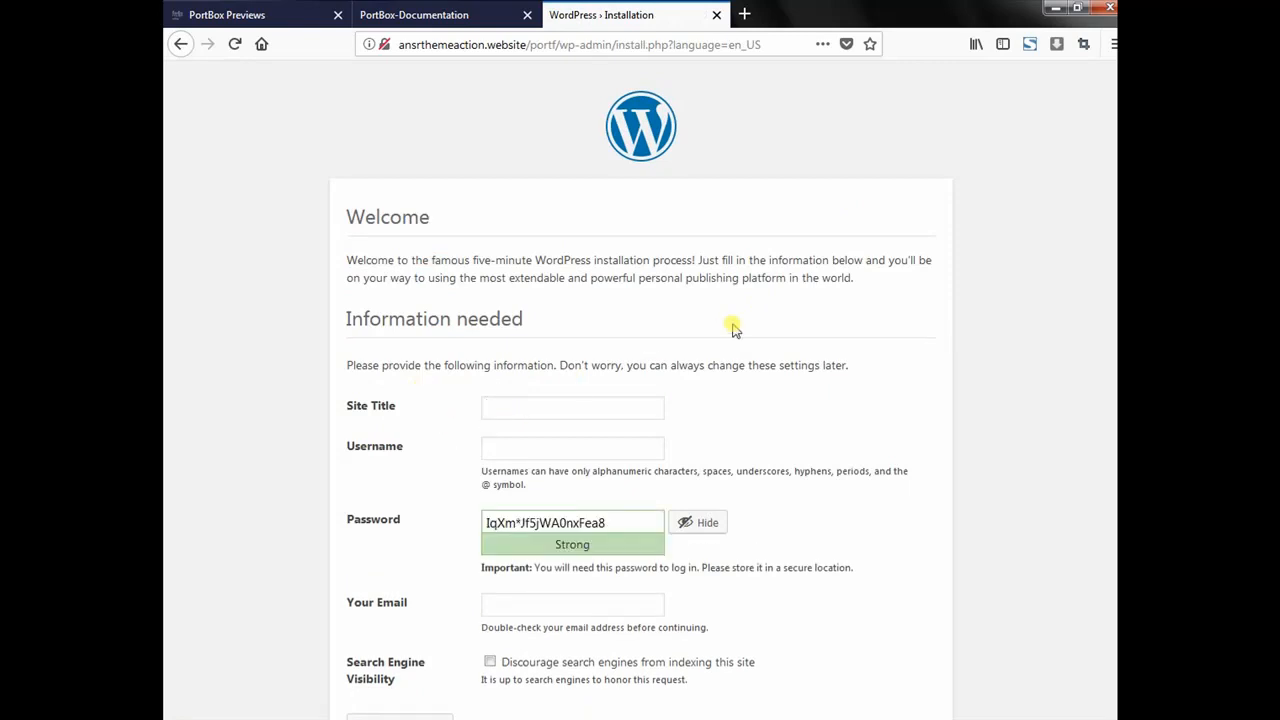
- Set the Site Title to portf and the Username to portf, copying the username from the WP Admin Login Info in the Notepad notes
{"action": "type", "text": "portf"}
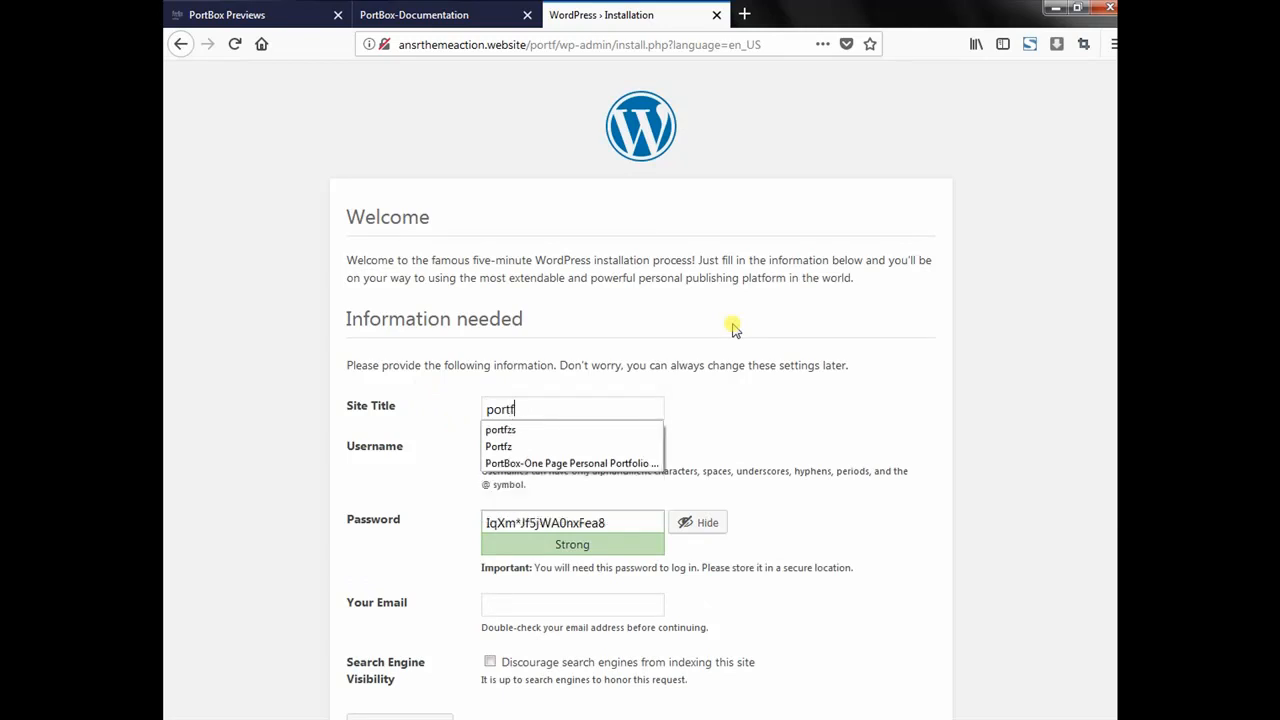
{"action": "left_click", "coordinate": [389, 441]}
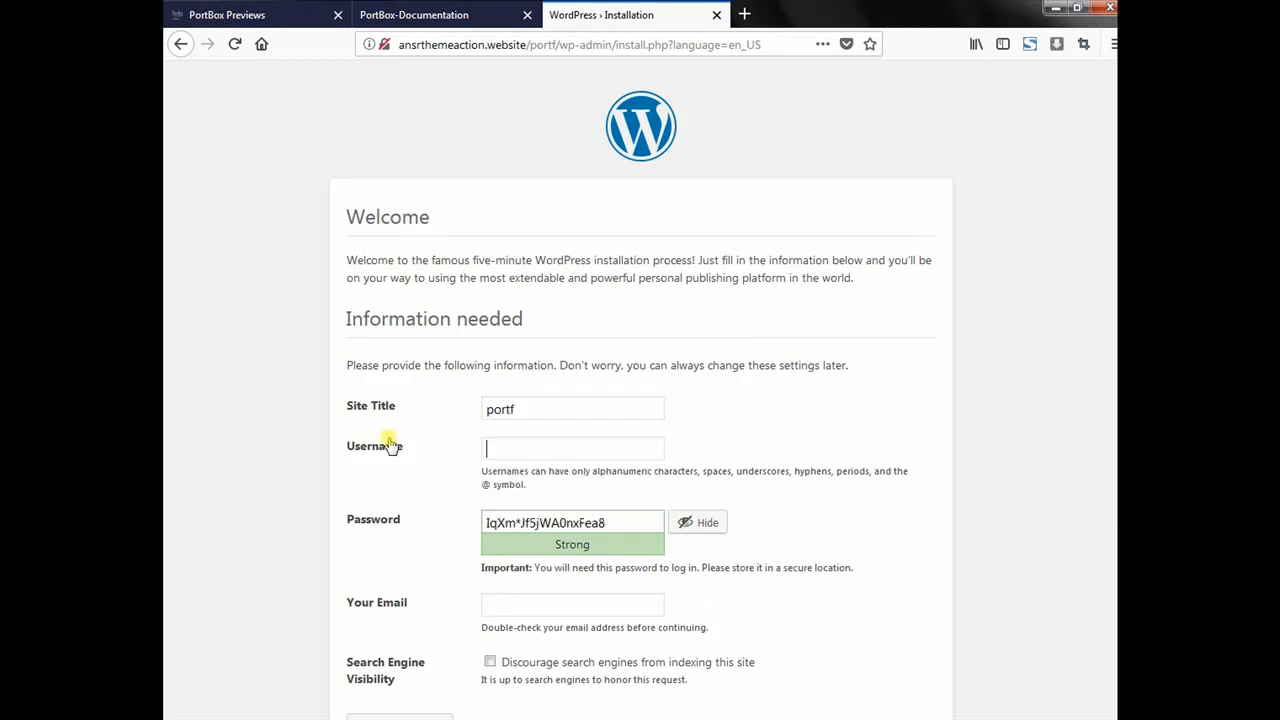
{"action": "left_click", "coordinate": [503, 446]}
{"action": "key", "text": "alt+Tab"}
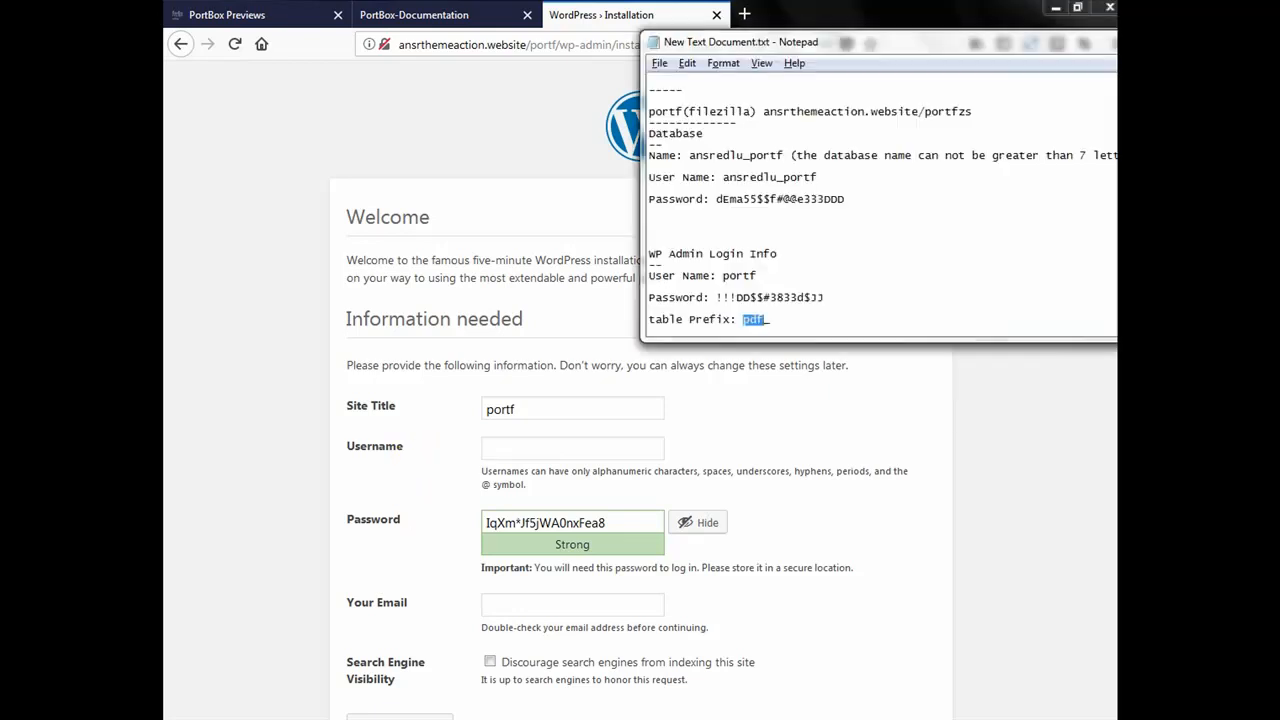
{"action": "left_click_drag", "start_coordinate": [857, 198], "coordinate": [638, 148]}
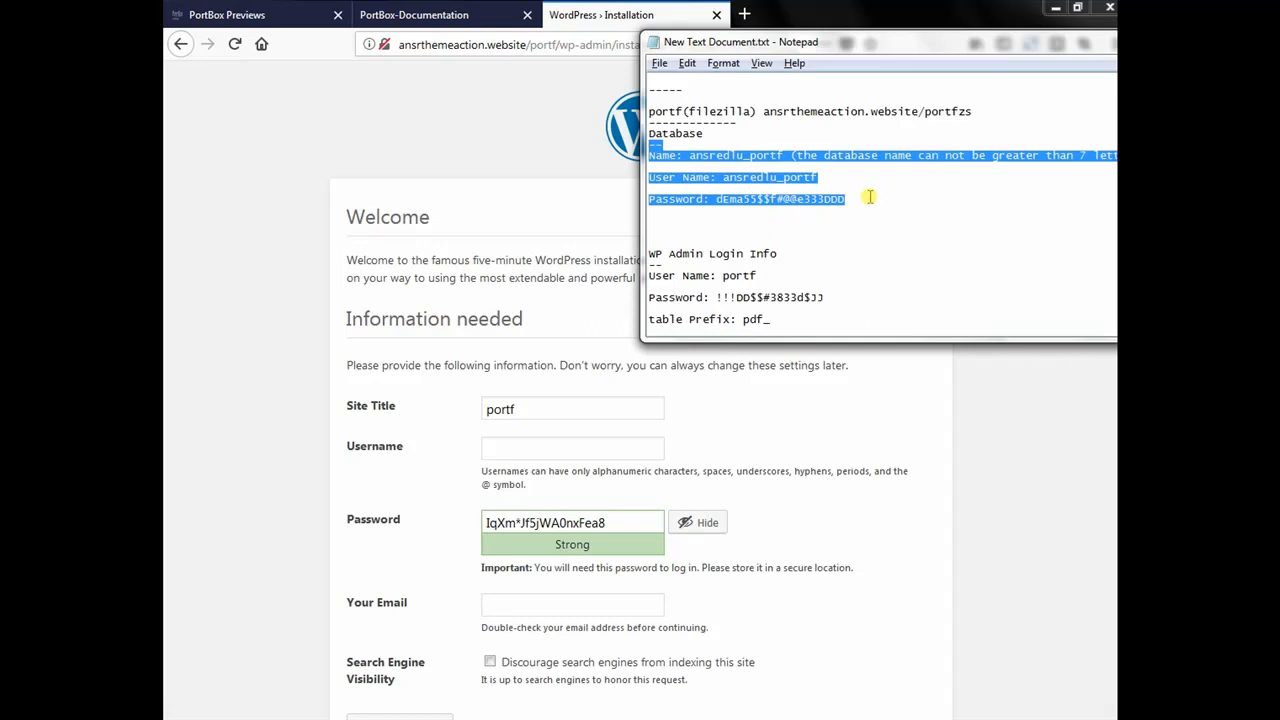
{"action": "left_click", "coordinate": [869, 197]}
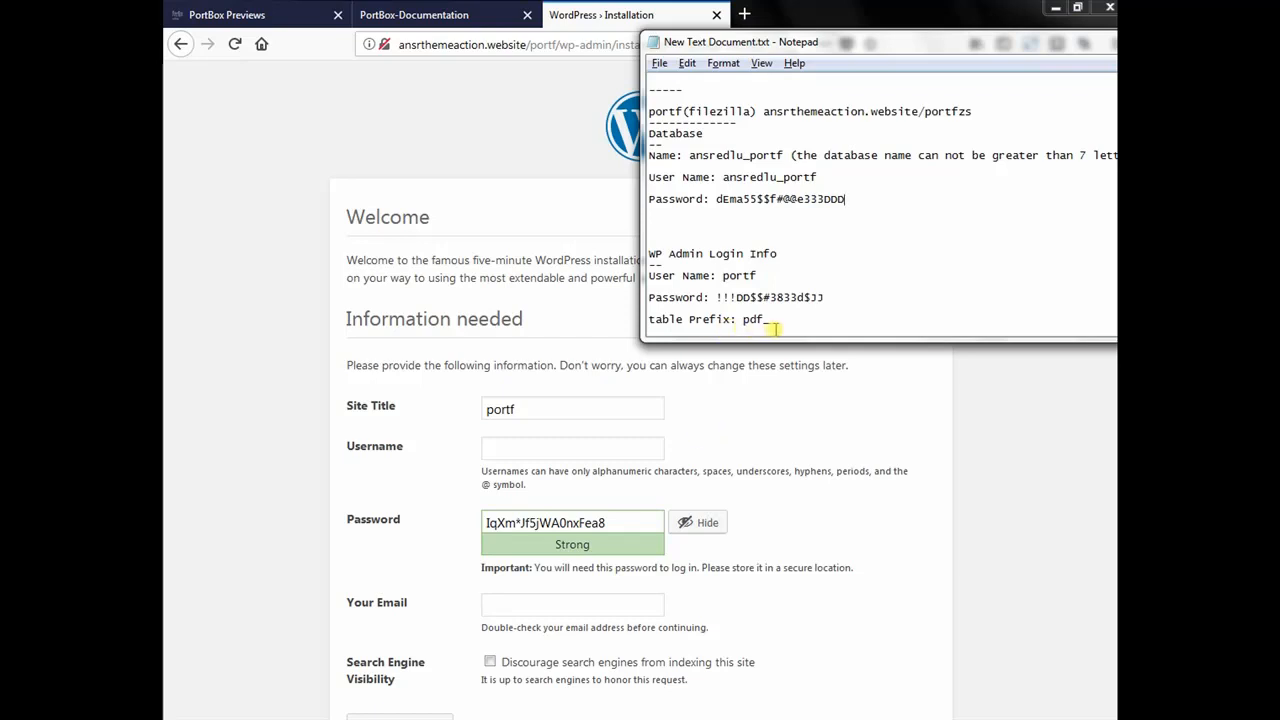
{"action": "left_click", "coordinate": [816, 297]}
{"action": "left_click_drag", "start_coordinate": [816, 297], "coordinate": [634, 251]}
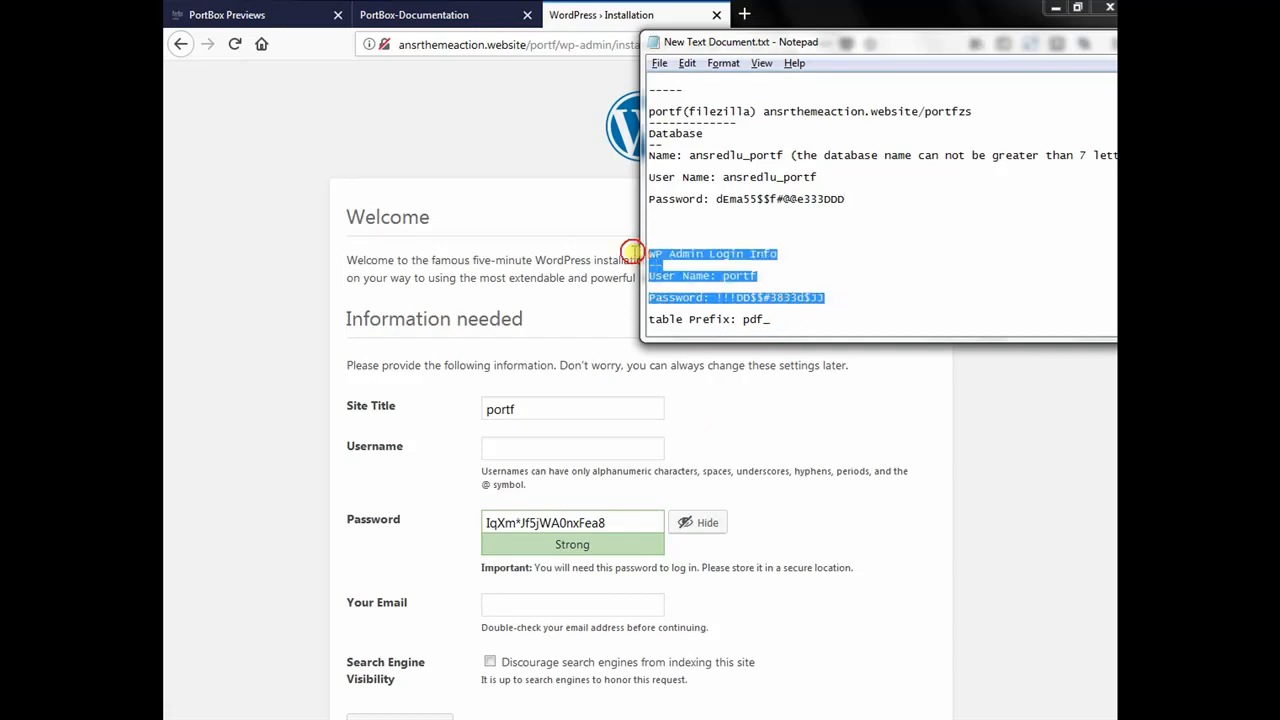
{"action": "left_click", "coordinate": [785, 276]}
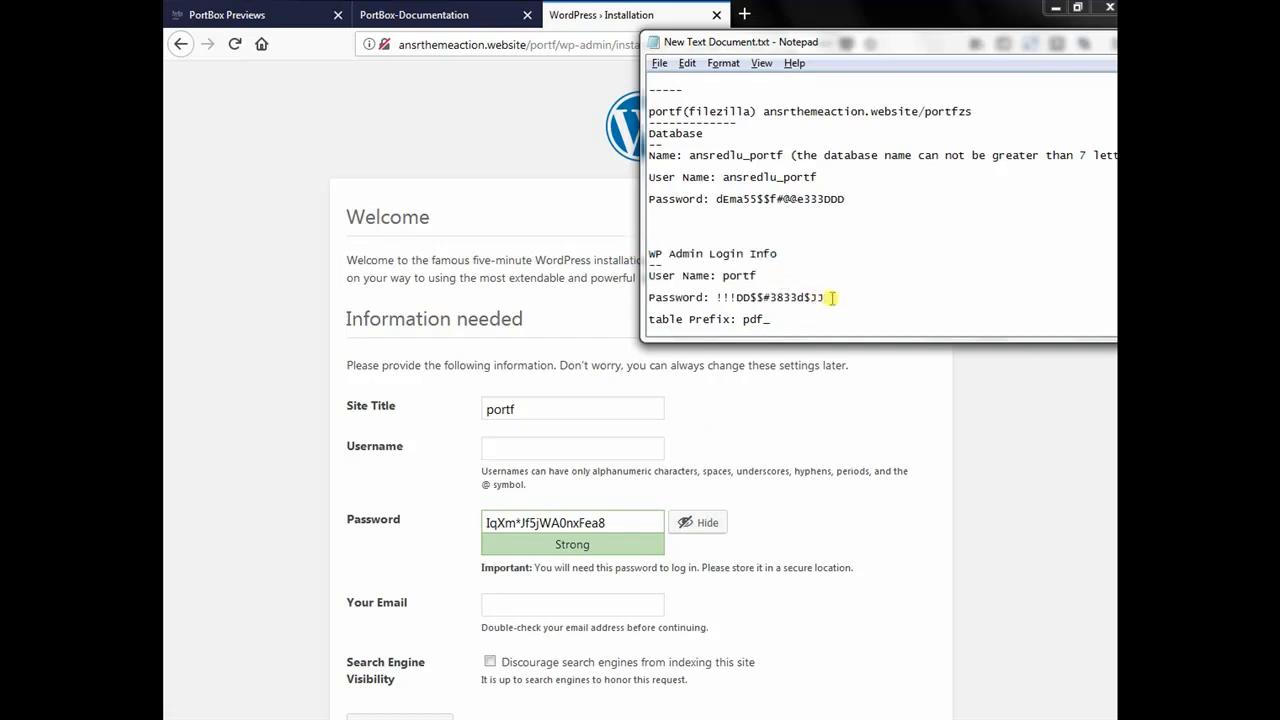
{"action": "left_click_drag", "start_coordinate": [826, 297], "coordinate": [653, 279]}
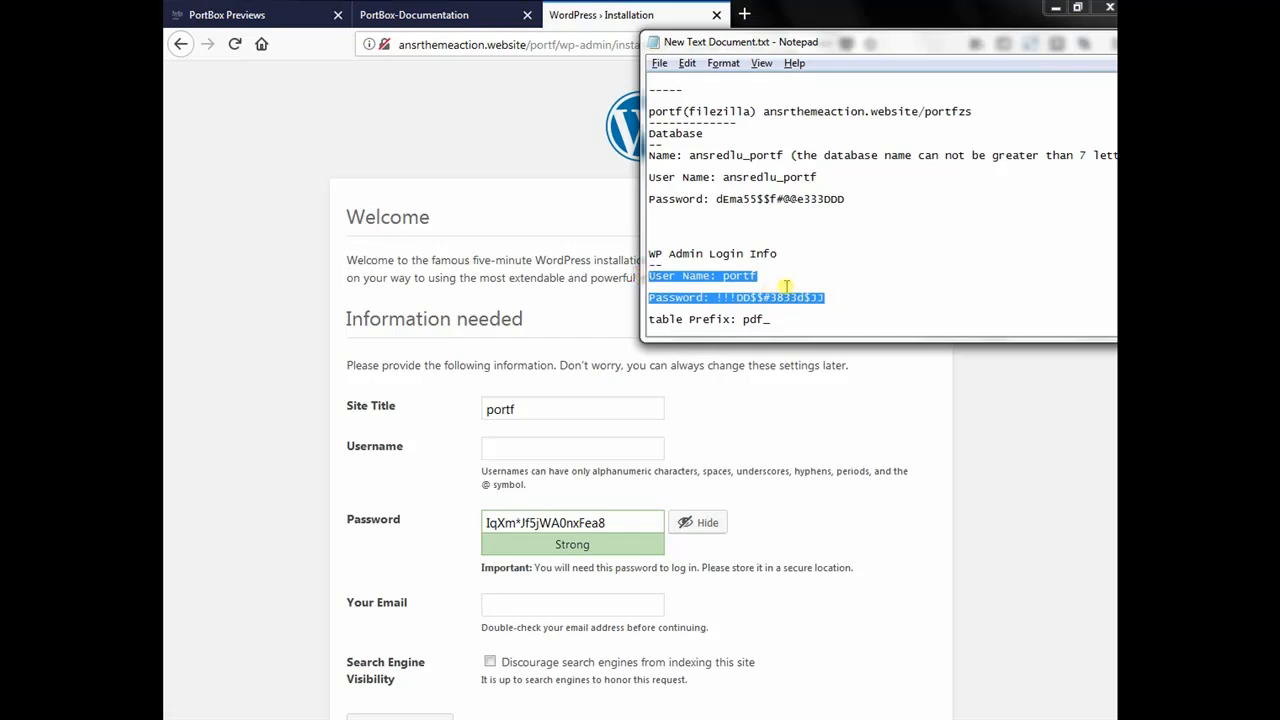
{"action": "double_click", "coordinate": [740, 276]}
{"action": "key", "text": "ctrl+c"}
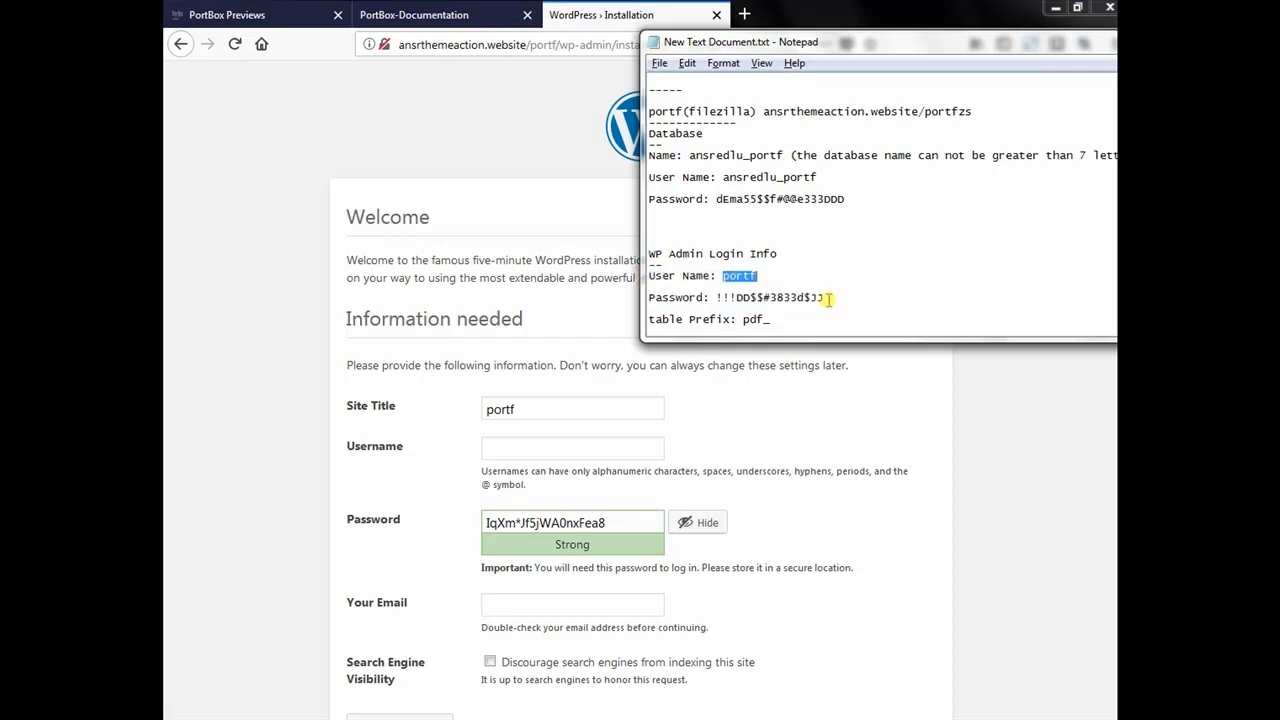
{"action": "left_click", "coordinate": [503, 451]}
{"action": "key", "text": "ctrl+v"}
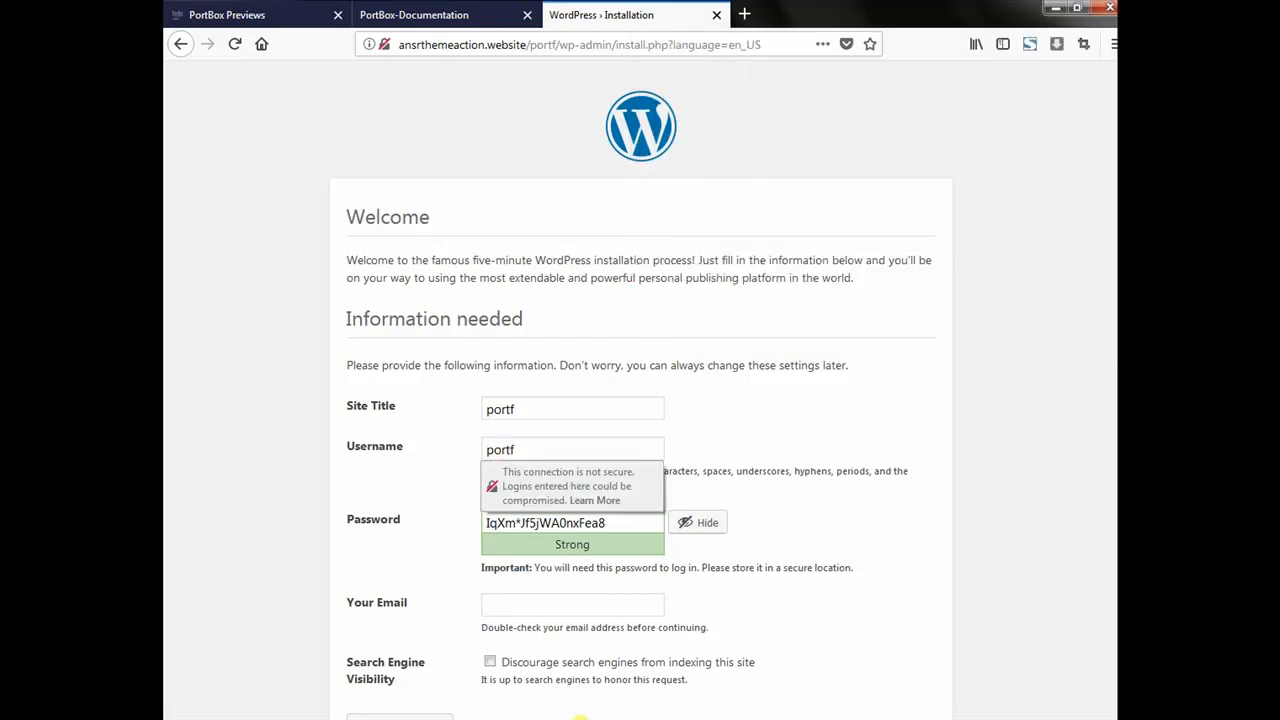
- Replace the generated admin Password with the WP admin password copied from the Notepad notes
{"action": "key", "text": "alt+Tab"}
{"action": "left_click_drag", "start_coordinate": [824, 298], "coordinate": [715, 302]}
{"action": "key", "text": "ctrl+c"}
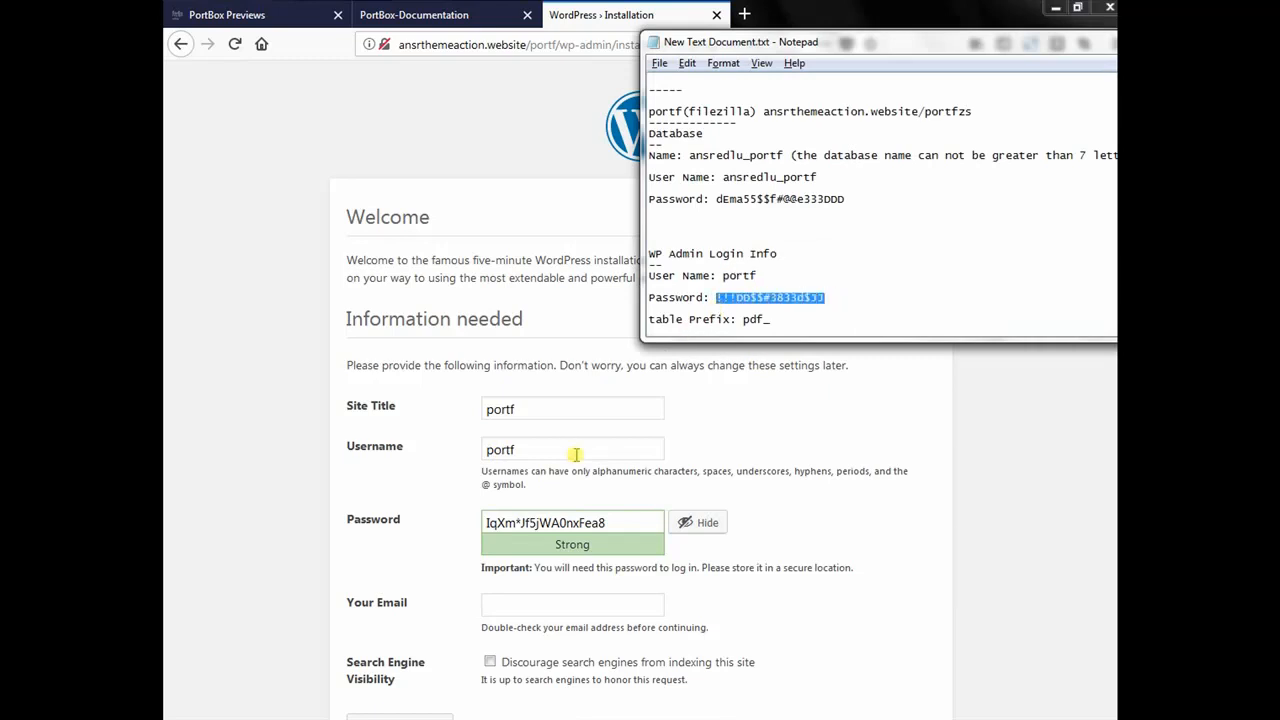
{"action": "left_click", "coordinate": [623, 524]}
{"action": "key", "text": "ctrl+a"}
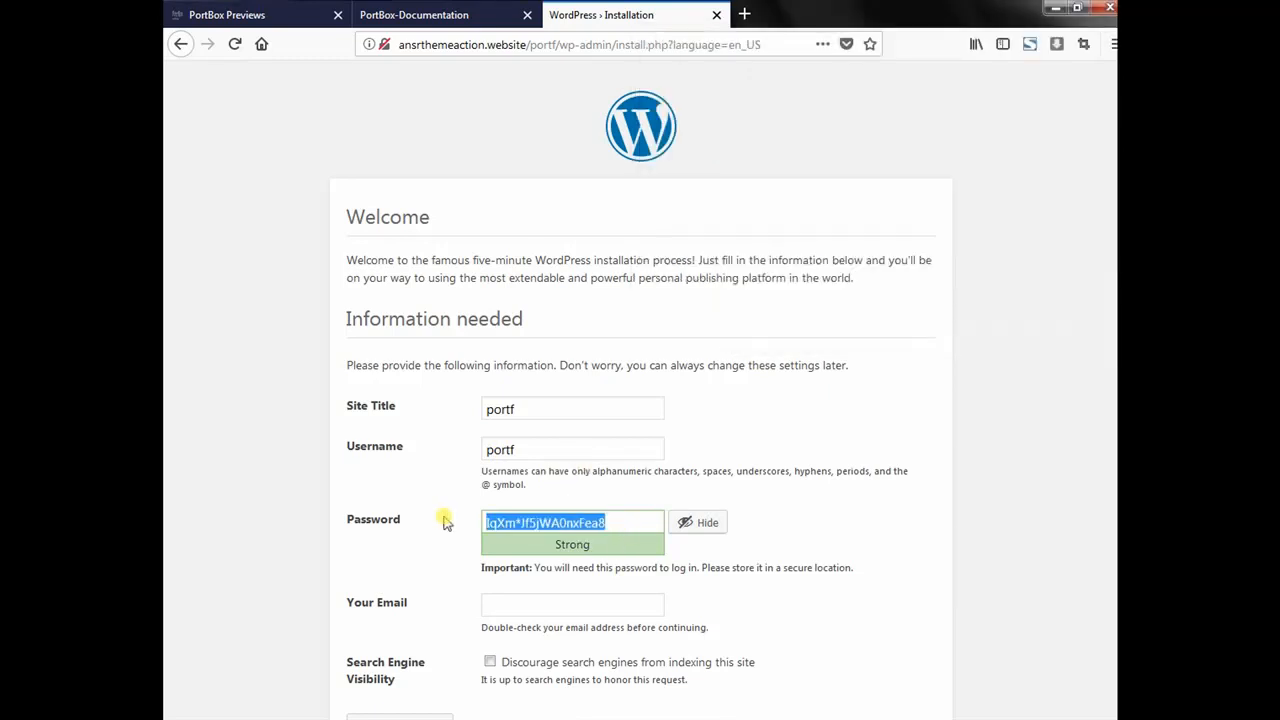
{"action": "key", "text": "ctrl+v"}
{"action": "scroll", "coordinate": [638, 494], "scroll_direction": "down", "scroll_amount": 1}
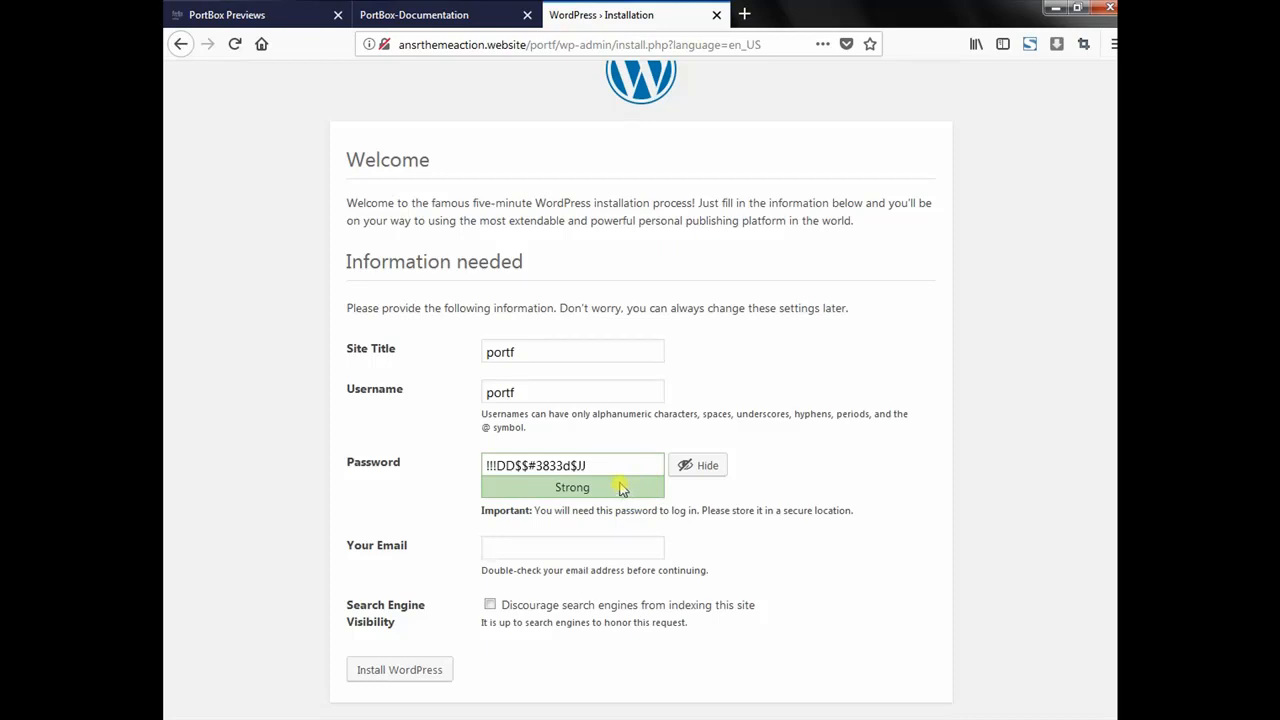
{"action": "left_click_drag", "start_coordinate": [606, 464], "coordinate": [482, 453]}
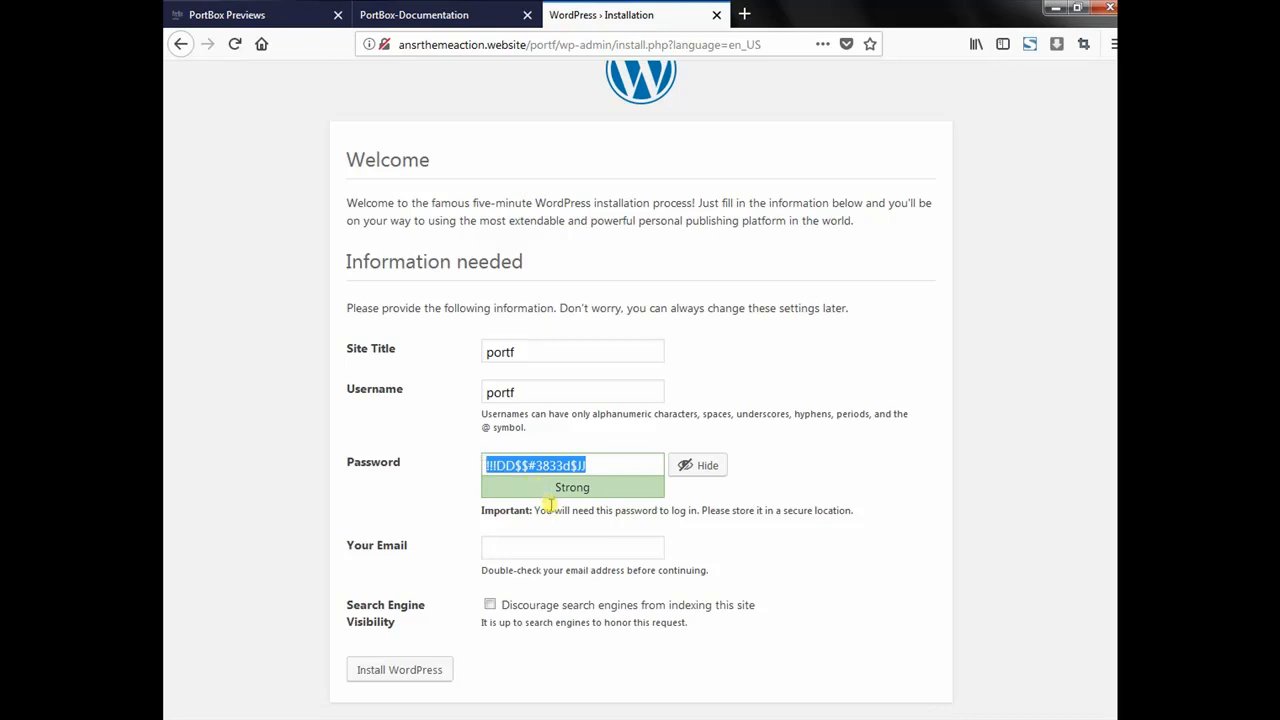
- Keep the option to discourage search engines from indexing the site off, and install WordPress
{"action": "left_click", "coordinate": [525, 546]}
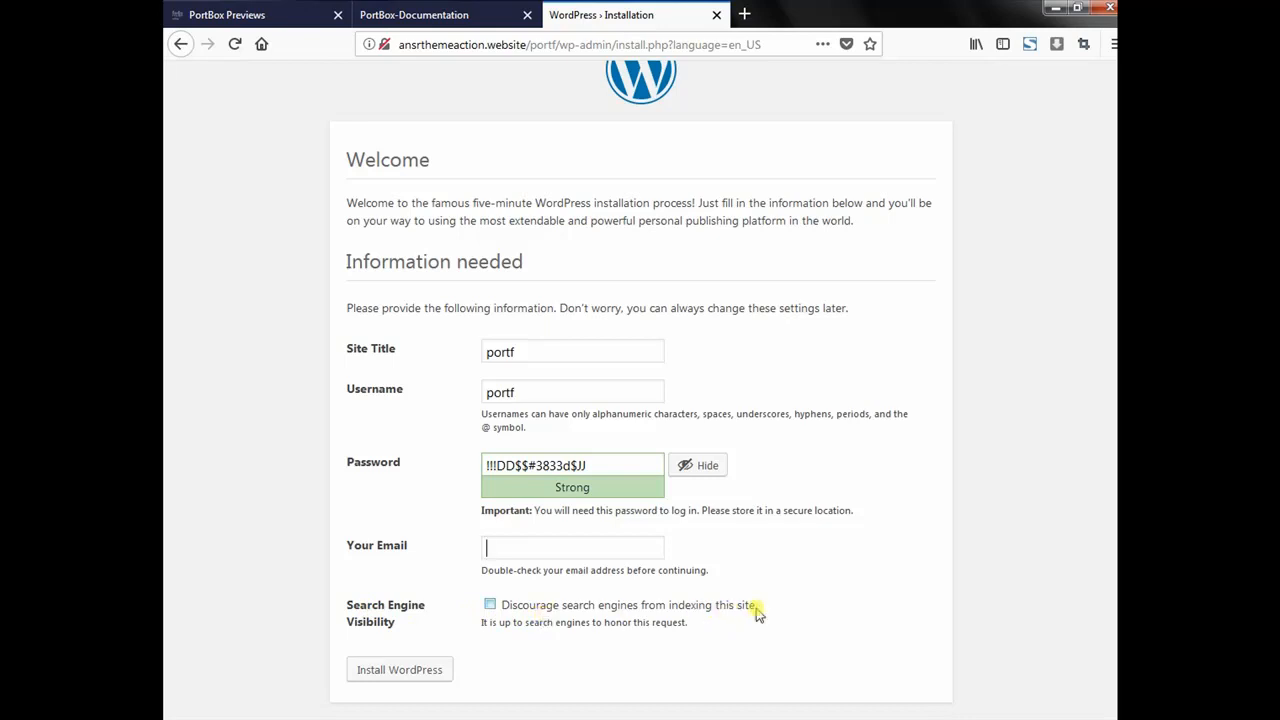
{"action": "left_click", "coordinate": [490, 605]}
{"action": "left_click", "coordinate": [490, 605]}
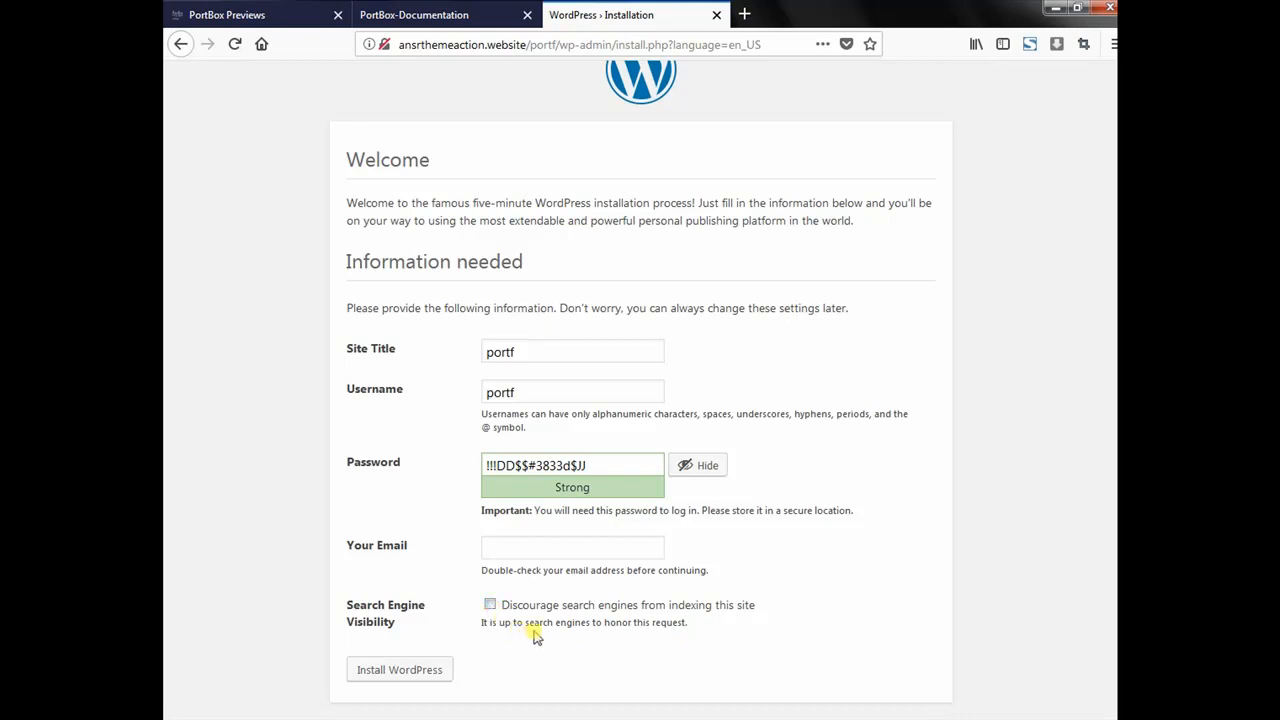
{"action": "left_click", "coordinate": [440, 671]}
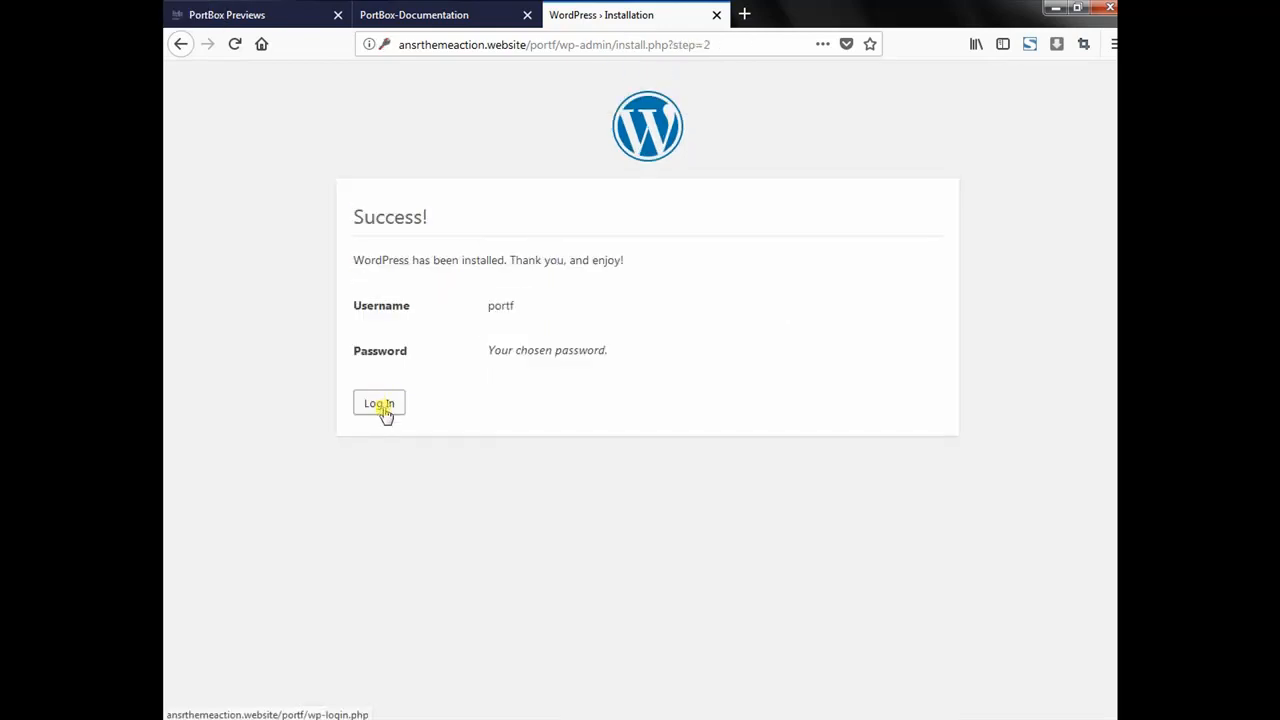
- Open the WordPress login page and enter the username portf, copied from the Notepad notes
{"action": "left_click", "coordinate": [384, 408]}
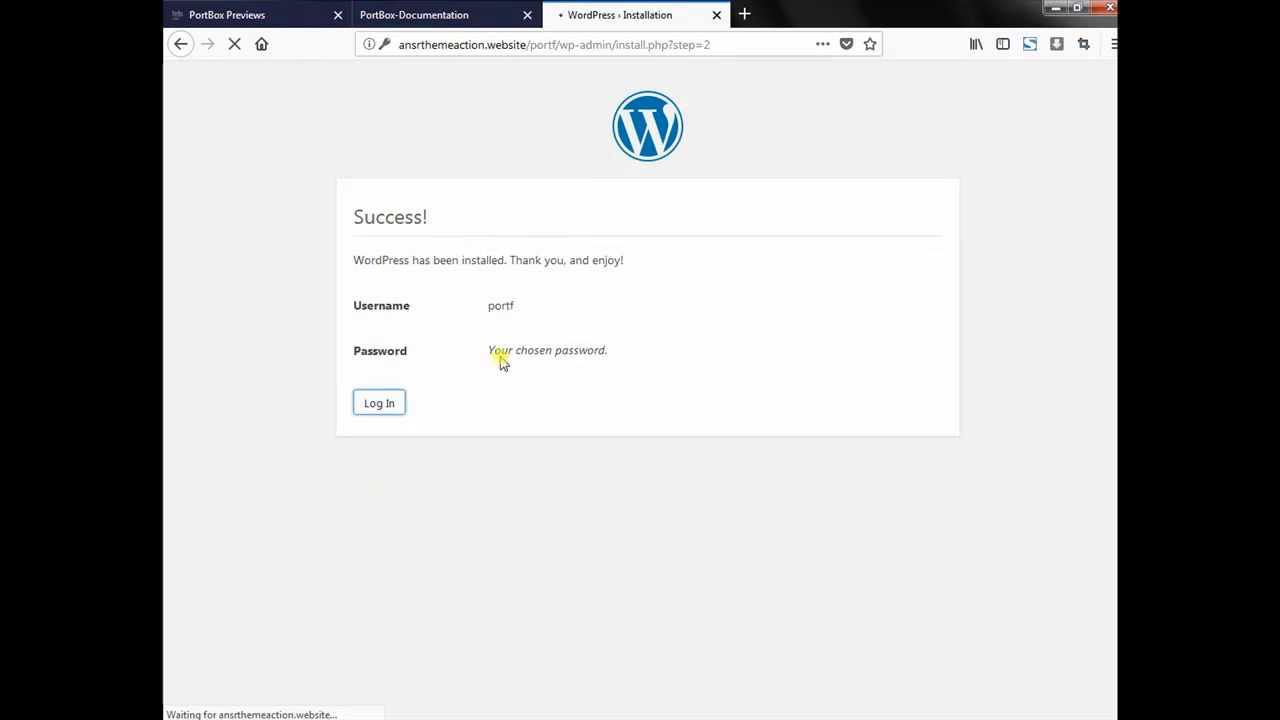
{"action": "key", "text": "alt+Tab"}
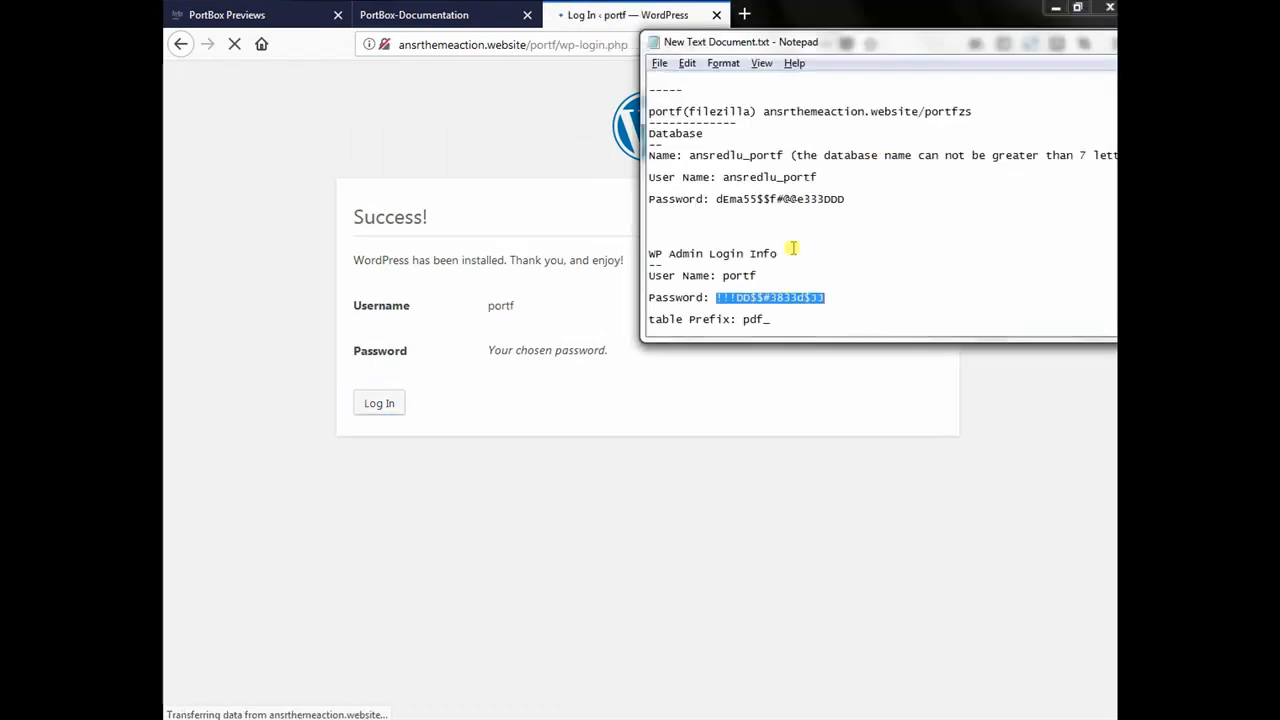
{"action": "left_click_drag", "start_coordinate": [761, 275], "coordinate": [722, 275]}
{"action": "key", "text": "ctrl+c"}
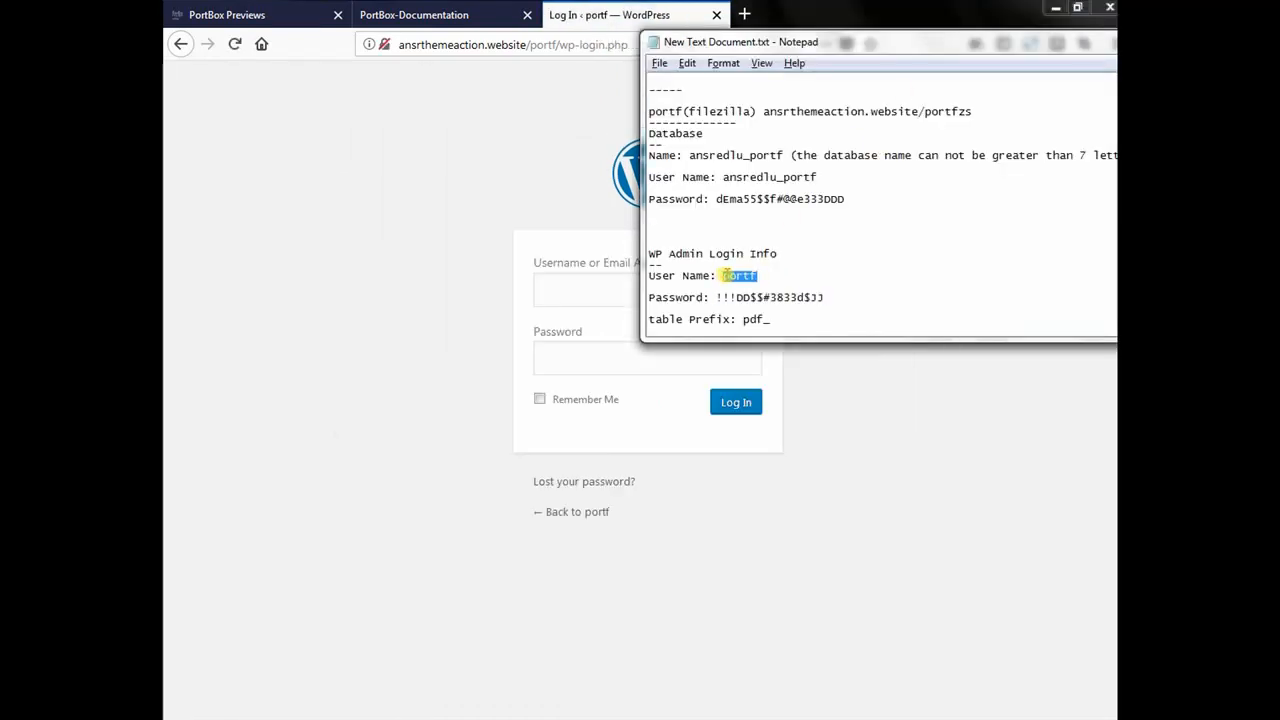
{"action": "left_click", "coordinate": [605, 291]}
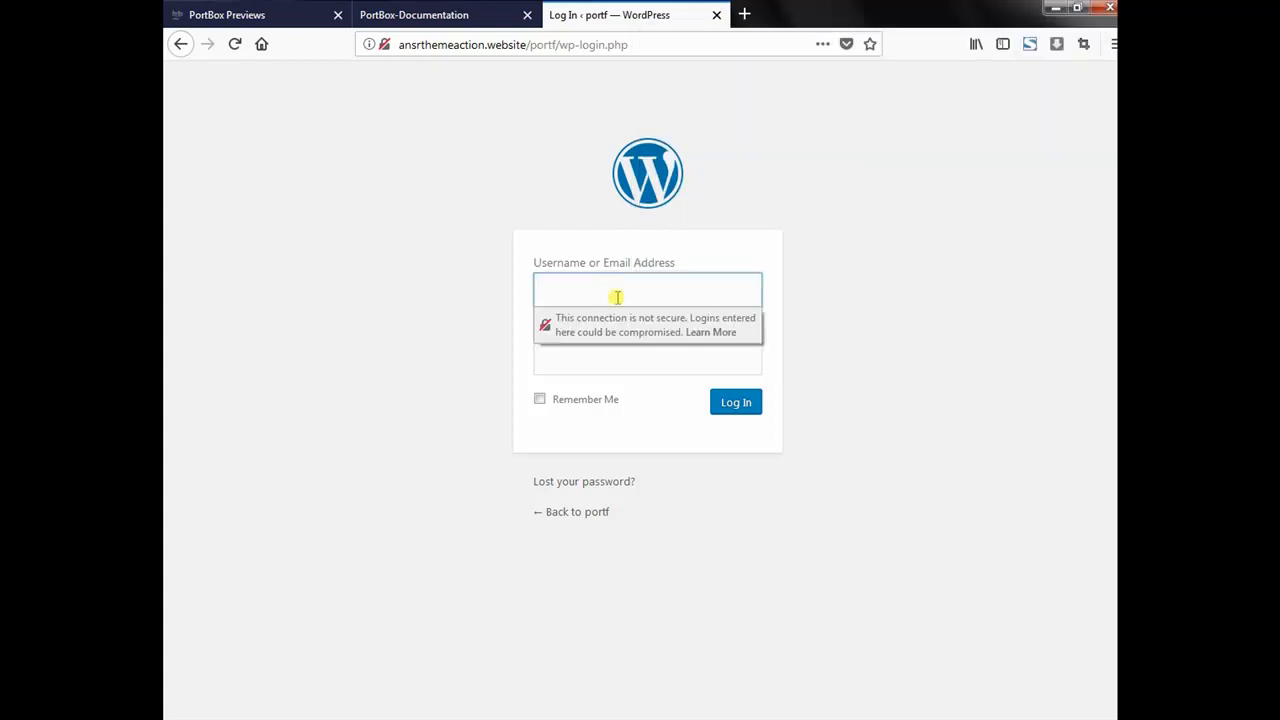
{"action": "key", "text": "ctrl+v"}
- Fill in the login password with the WP admin password copied from the Notepad notes, and log in to WordPress
{"action": "key", "text": "alt+Tab"}
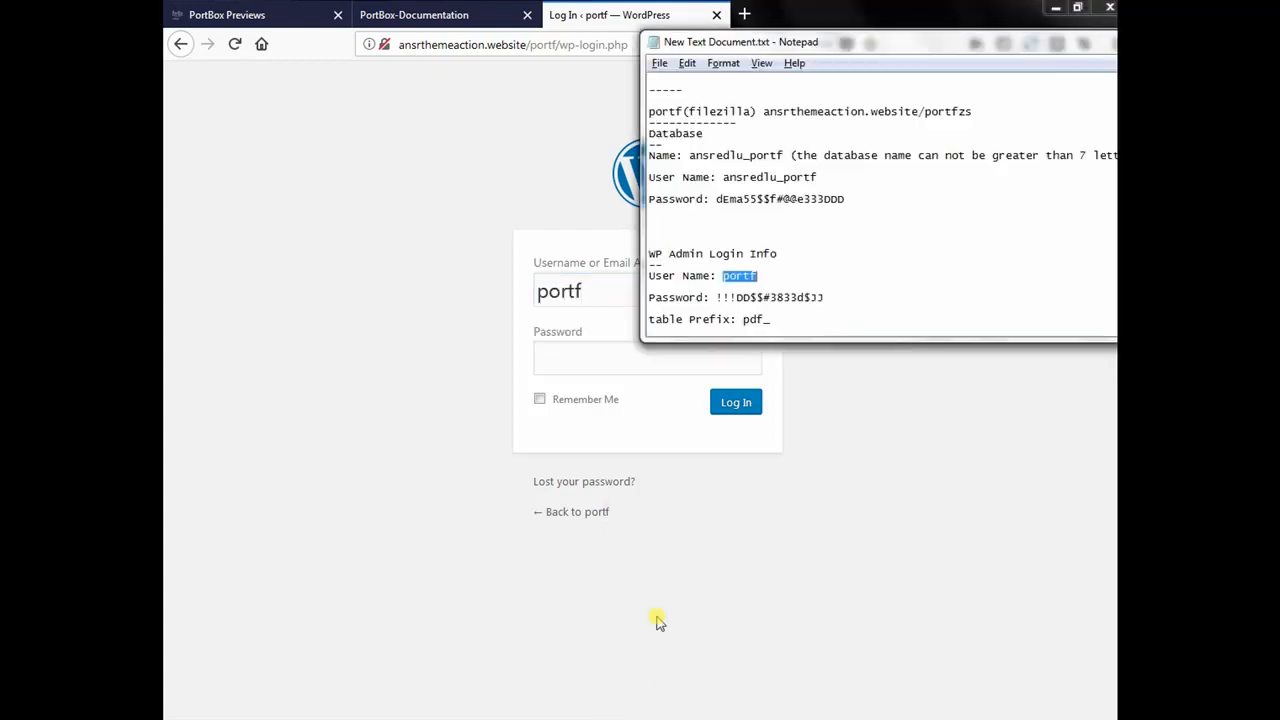
{"action": "left_click_drag", "start_coordinate": [826, 297], "coordinate": [718, 297]}
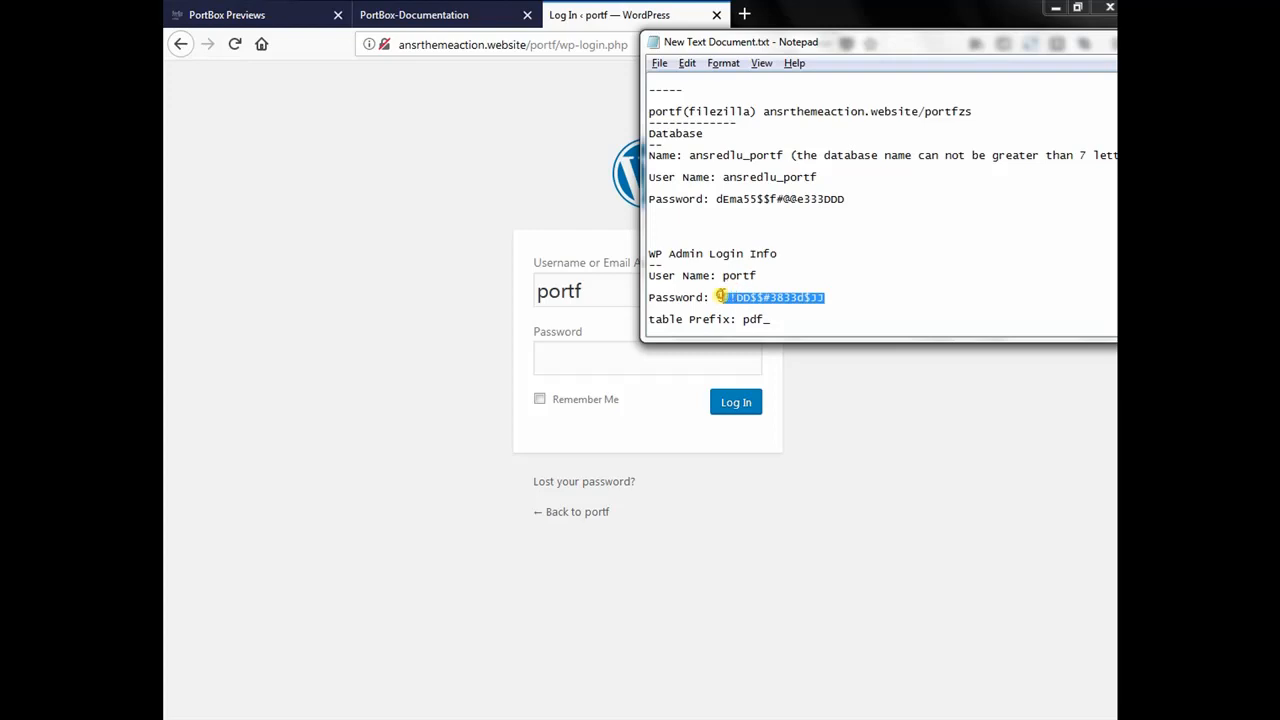
{"action": "key", "text": "alt+Tab"}
{"action": "left_click", "coordinate": [626, 356]}
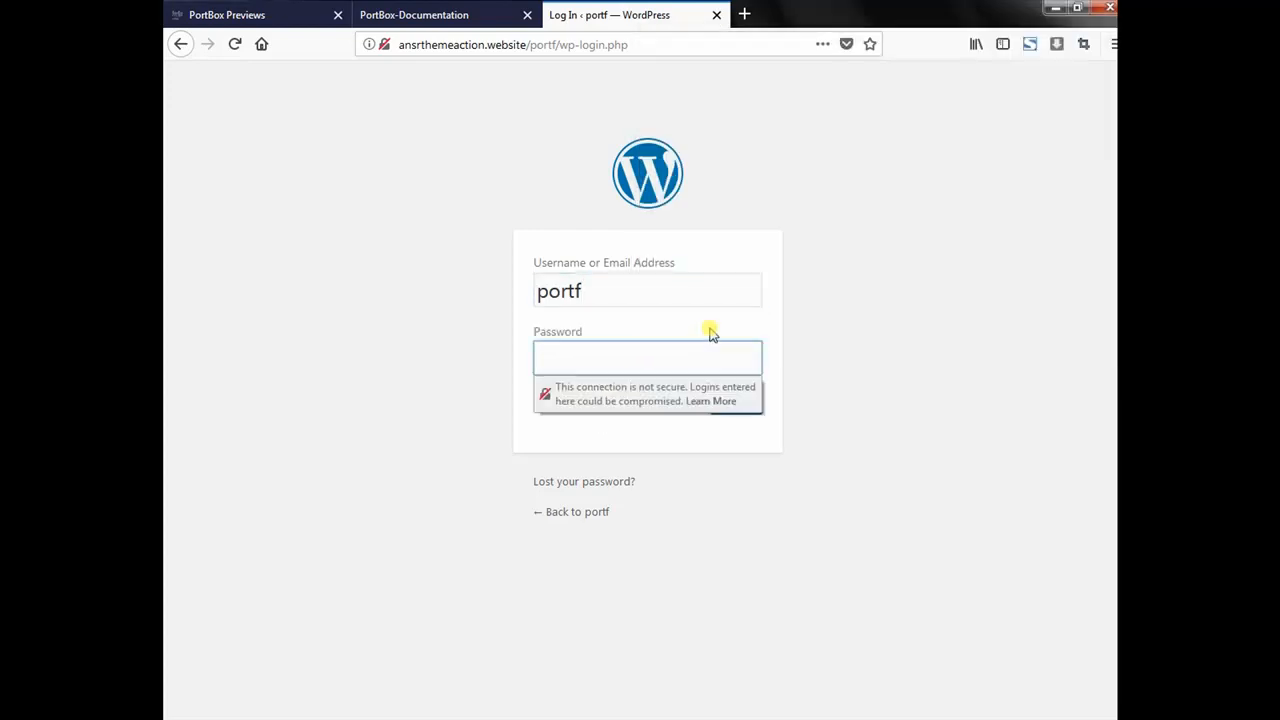
{"action": "key", "text": "ctrl+v"}
{"action": "left_click", "coordinate": [745, 405]}
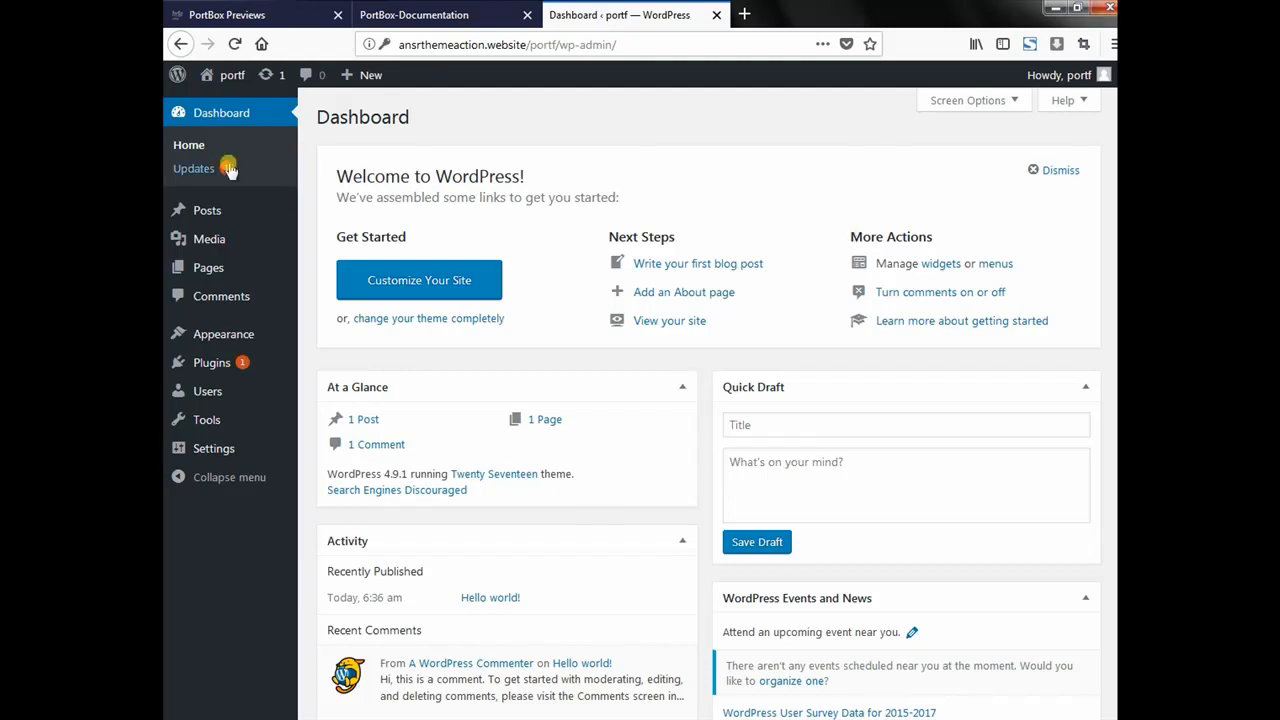
- Open the front end of the portf site in a new browser tab and view its home page
{"action": "middle_click", "coordinate": [231, 79]}
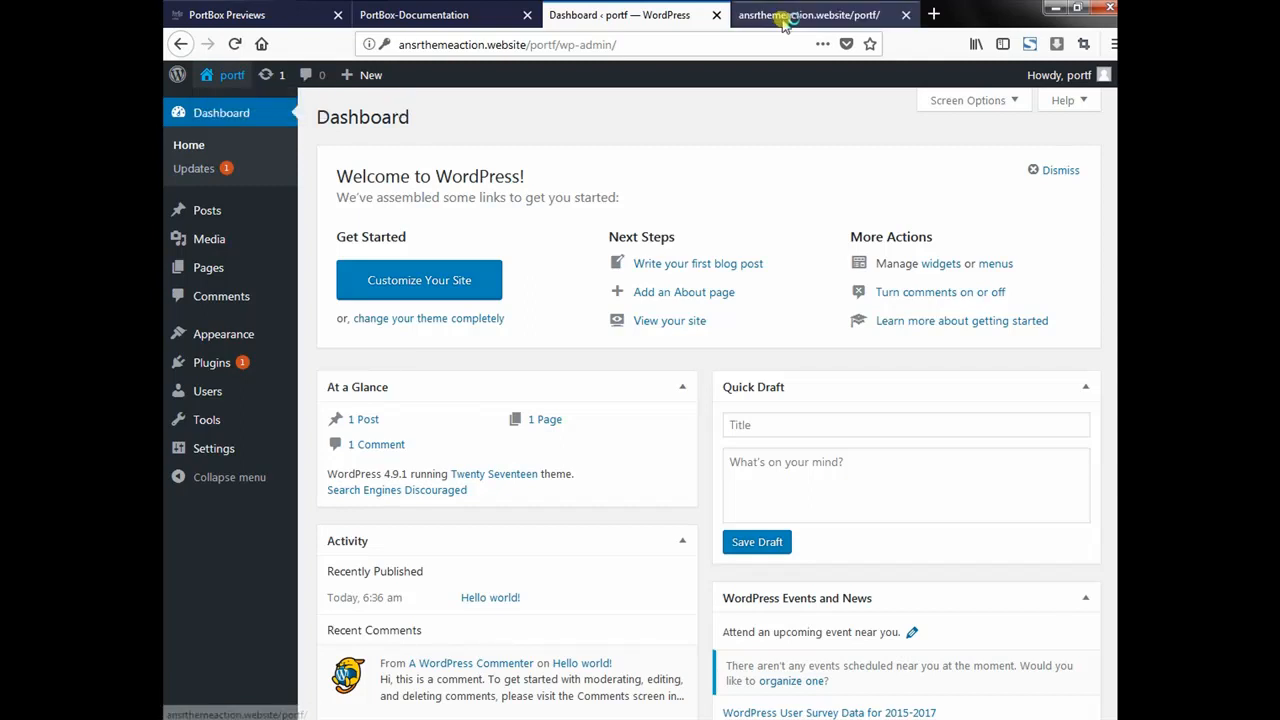
{"action": "left_click", "coordinate": [784, 18]}
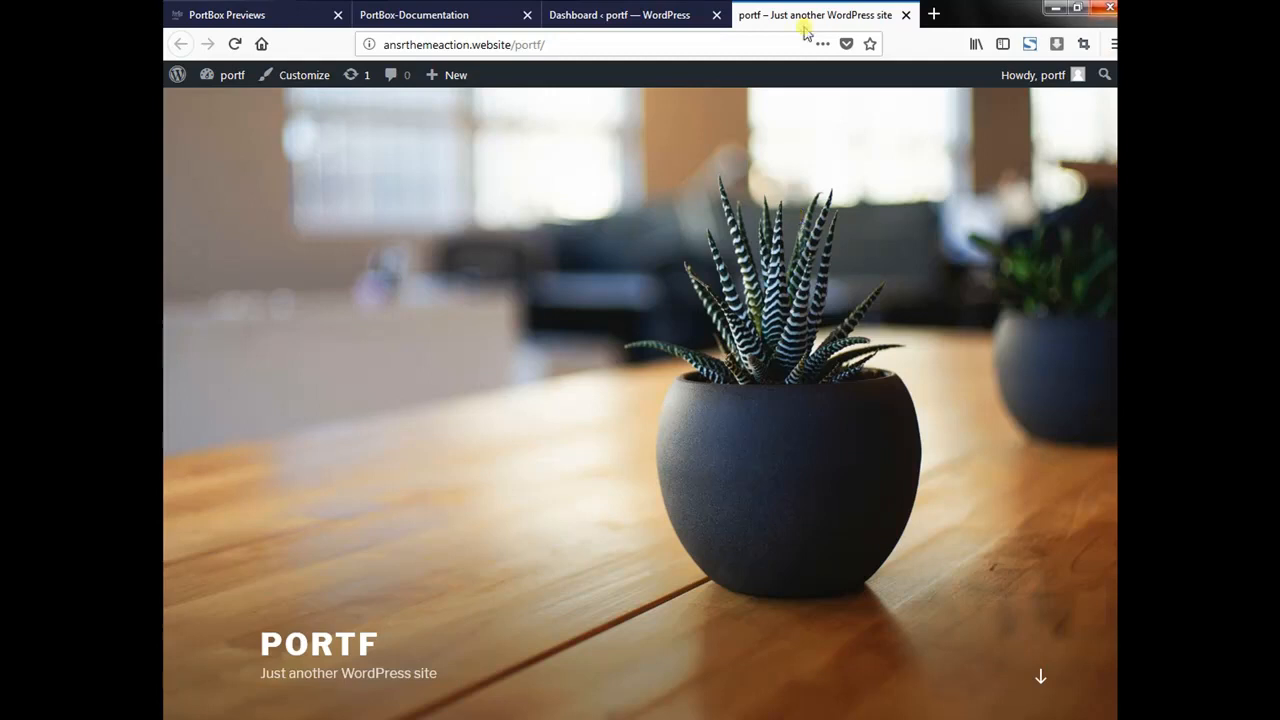
- Review the WordPress installation methods in the PortBox documentation and the author's Themeforest address on the PortBox Previews page
{"action": "left_click", "coordinate": [372, 14]}
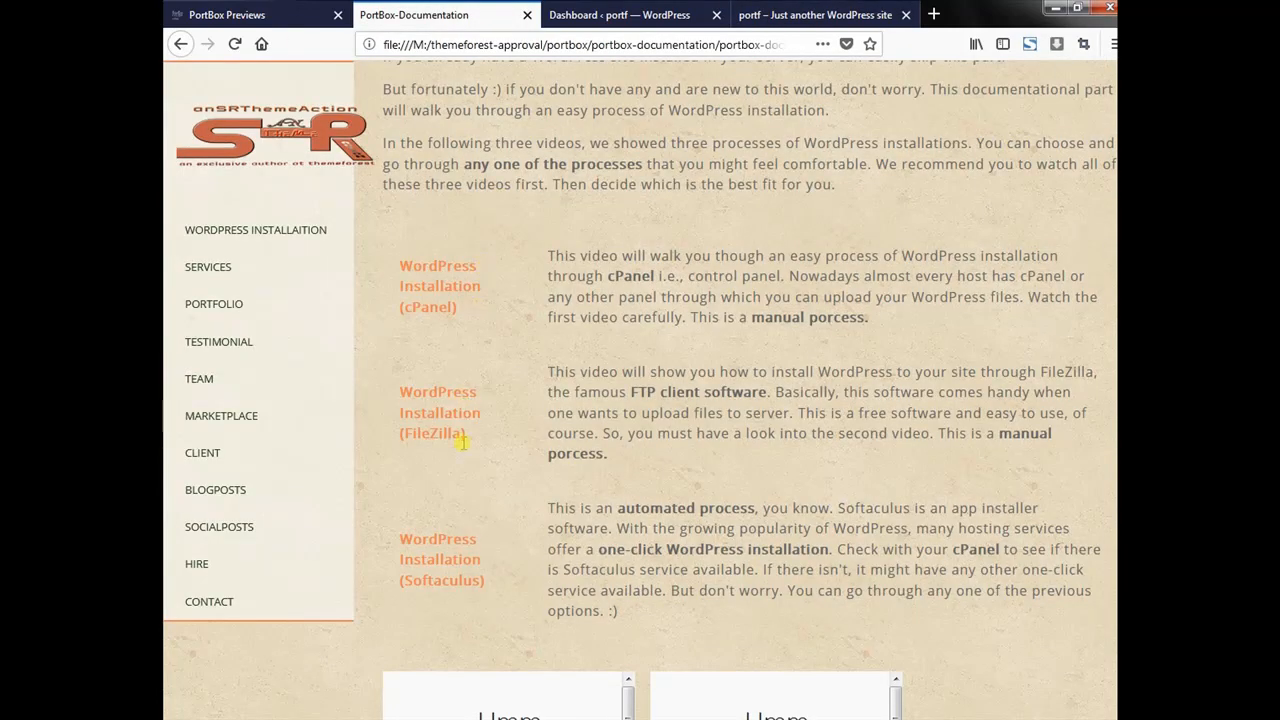
{"action": "left_click", "coordinate": [390, 587]}
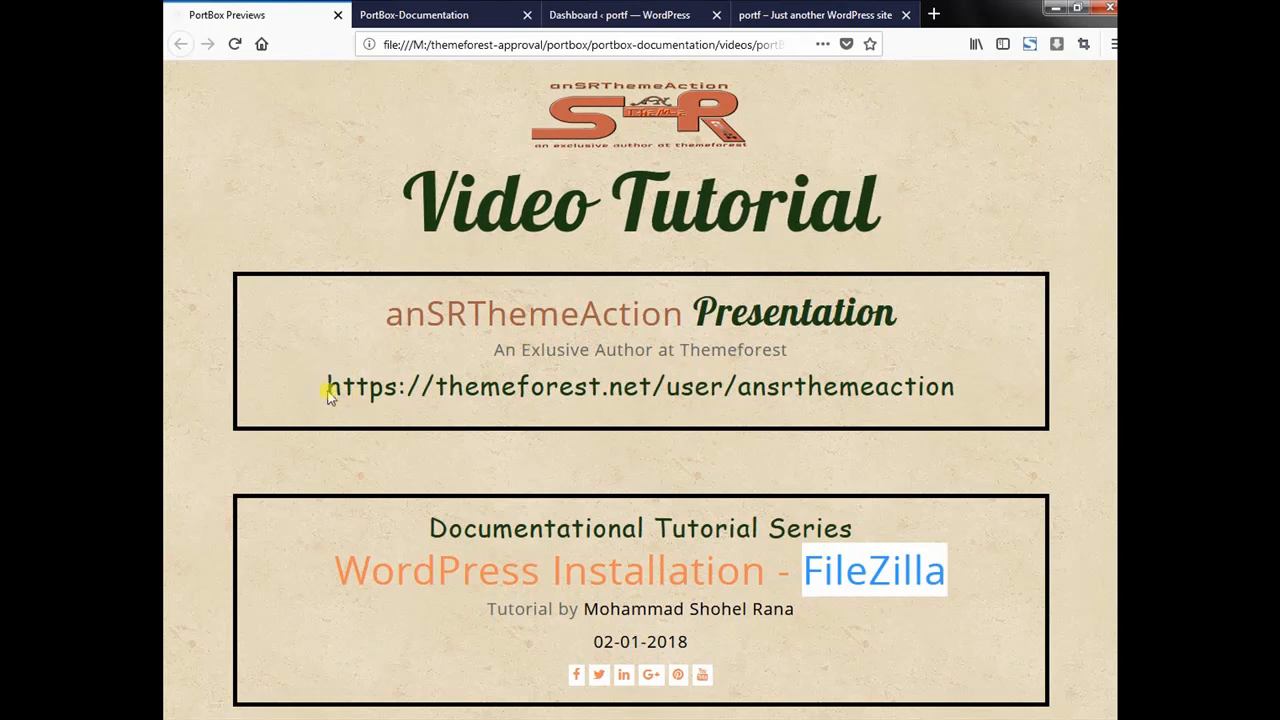
{"action": "left_click_drag", "start_coordinate": [329, 394], "coordinate": [980, 386]}
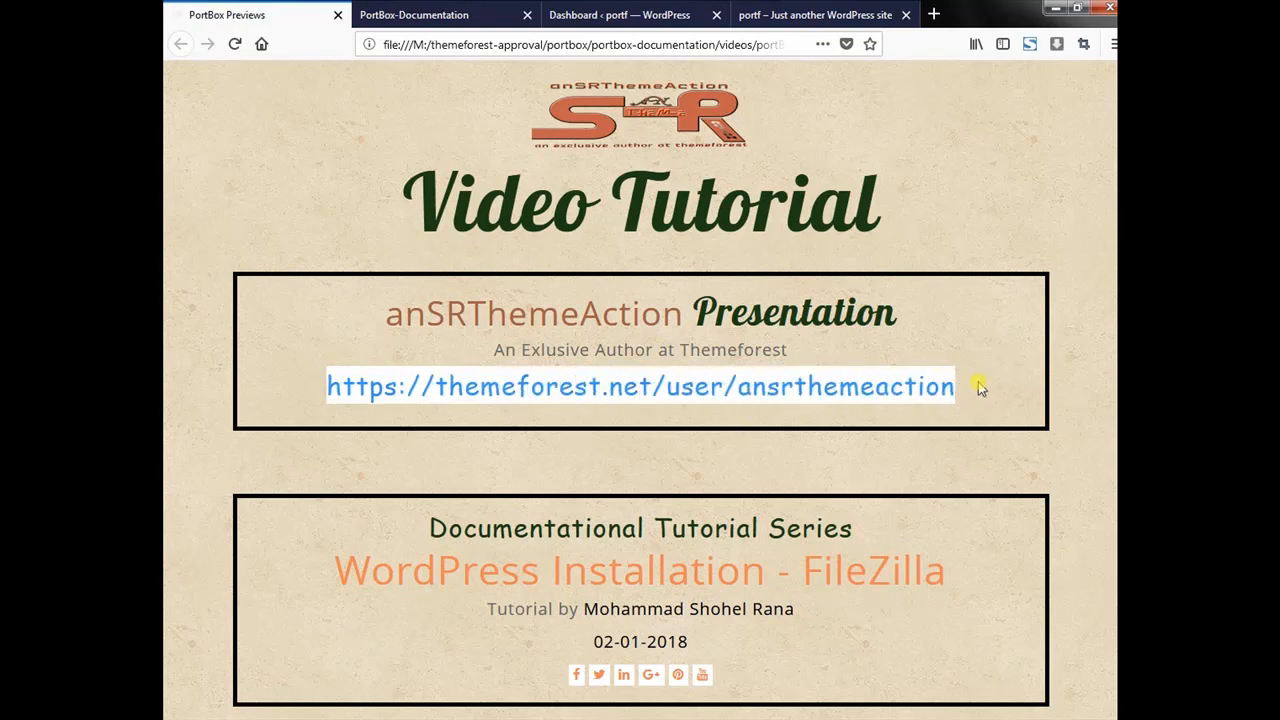
{"action": "left_click", "coordinate": [982, 385]}
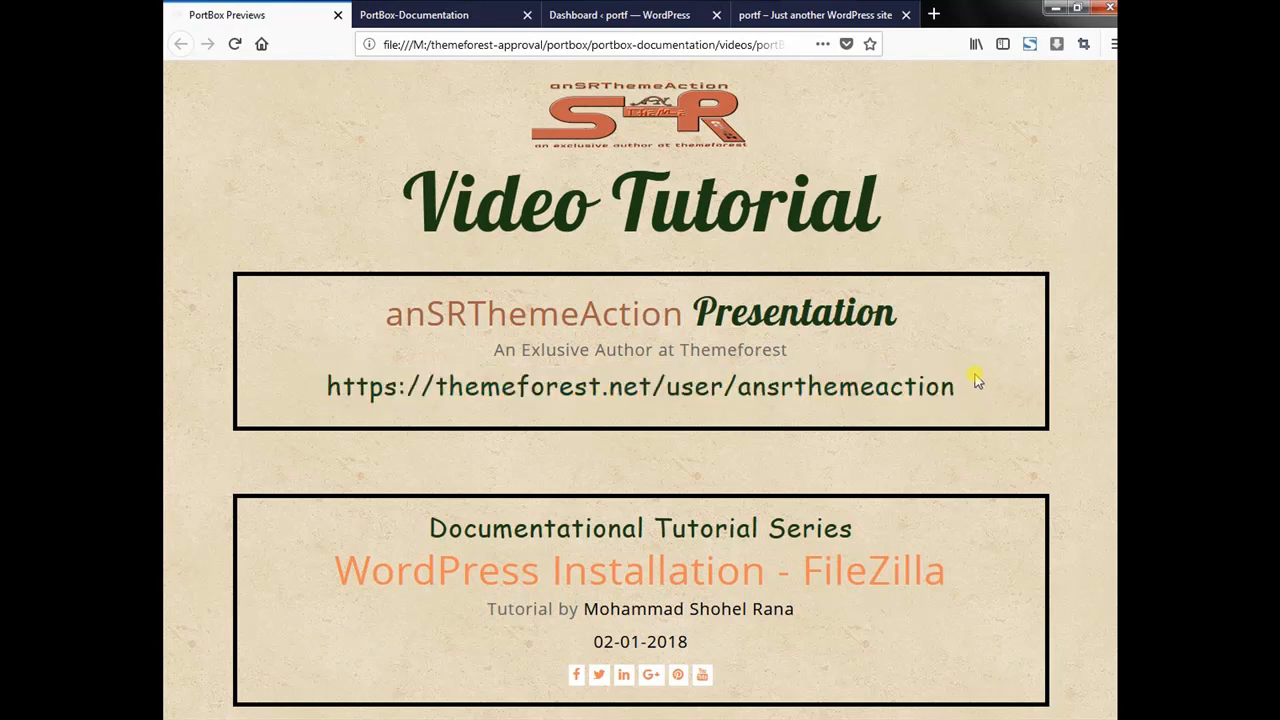